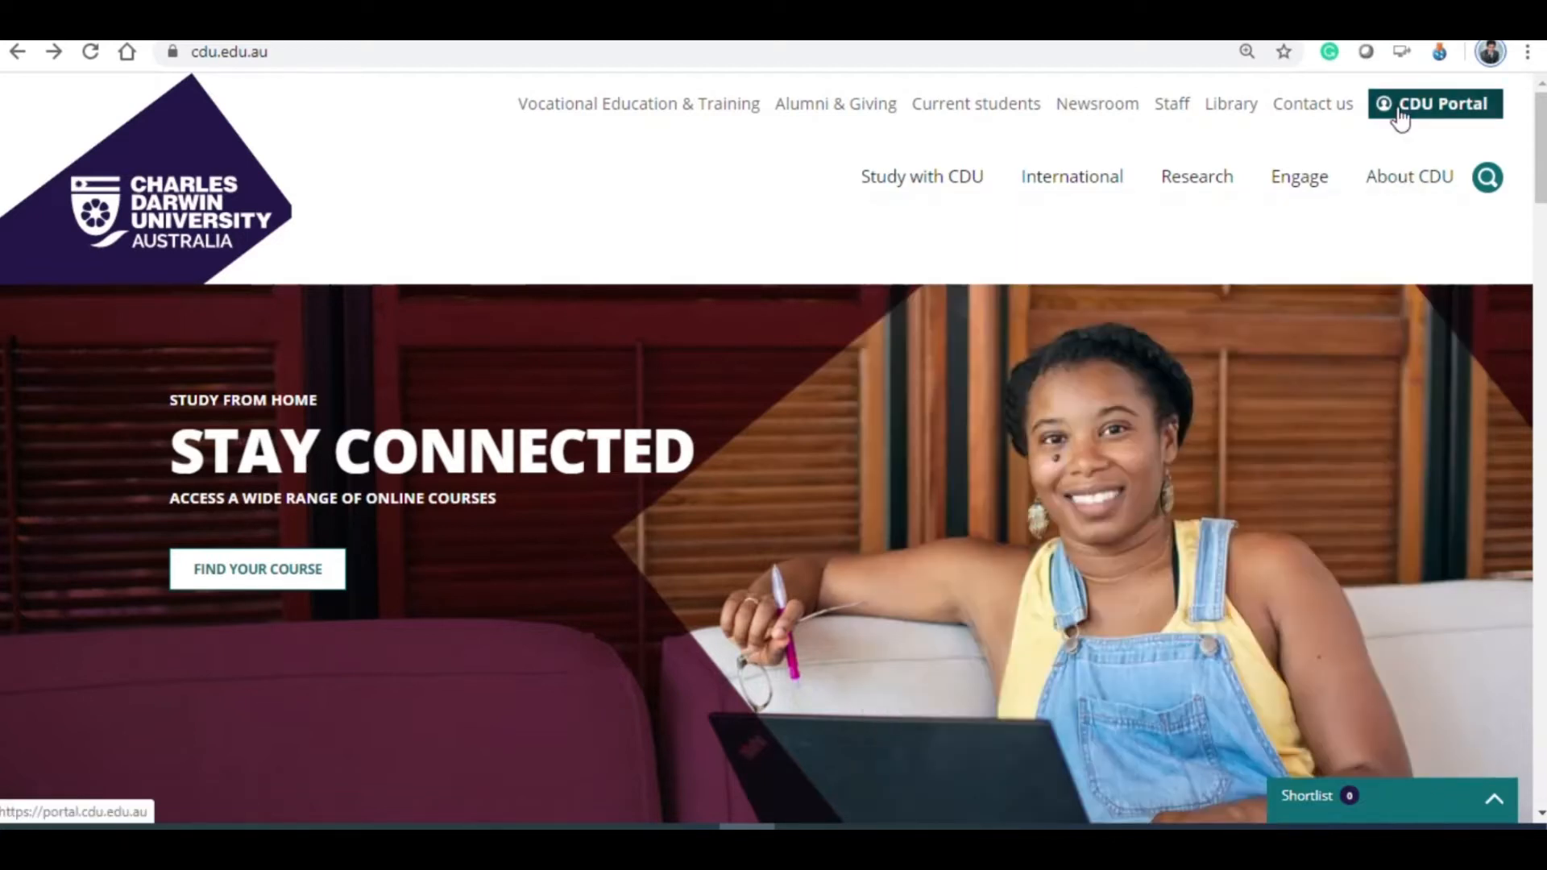
Open Learnline through the CDU Portal and search the current units for act503
click(1401, 119)
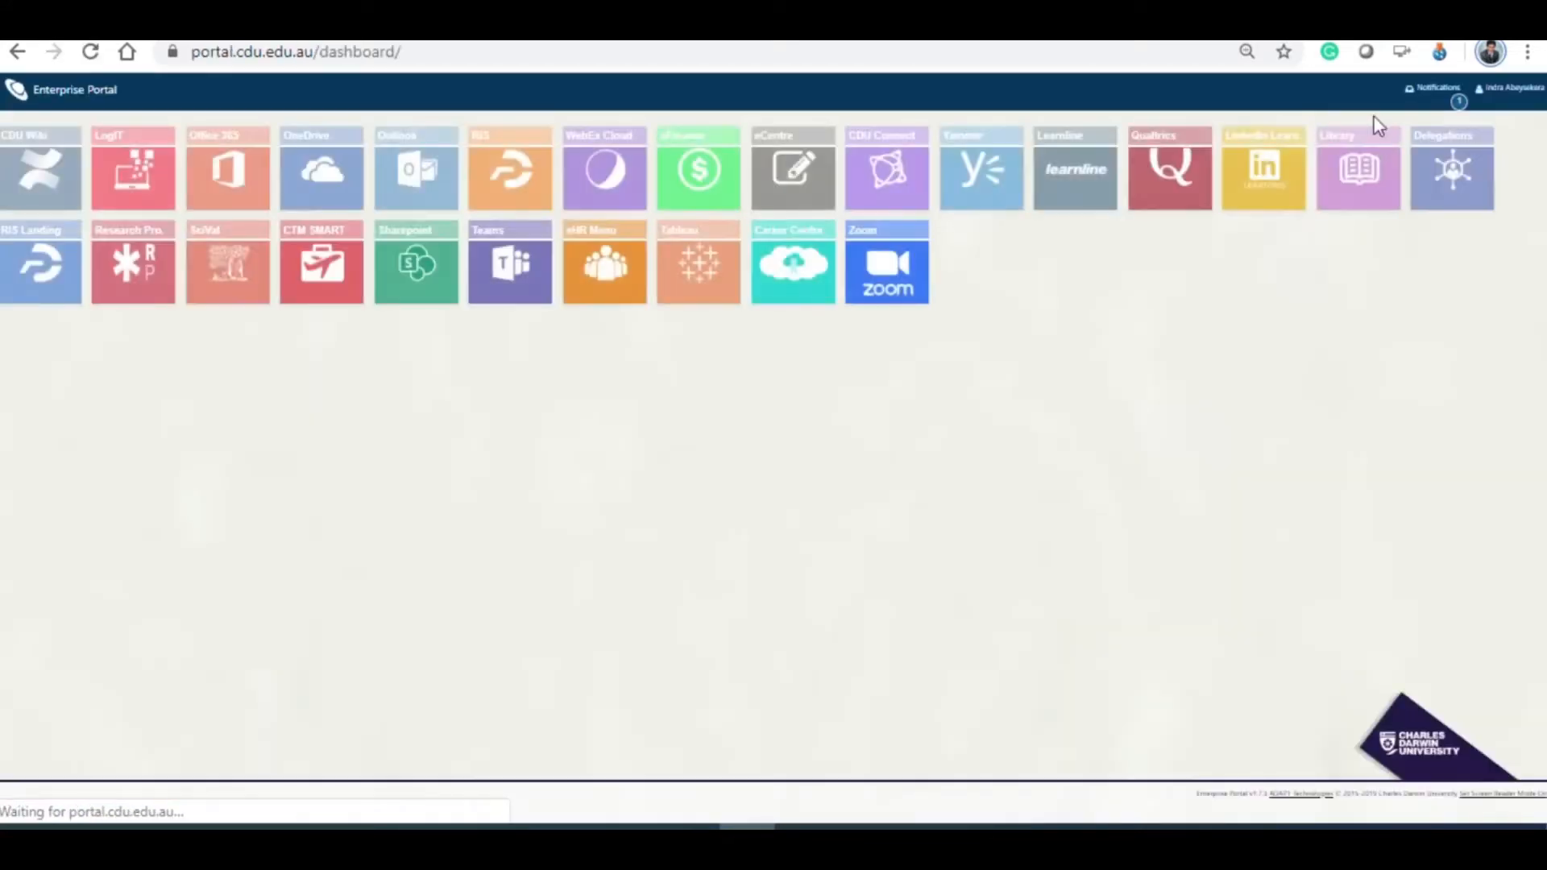
click(1089, 190)
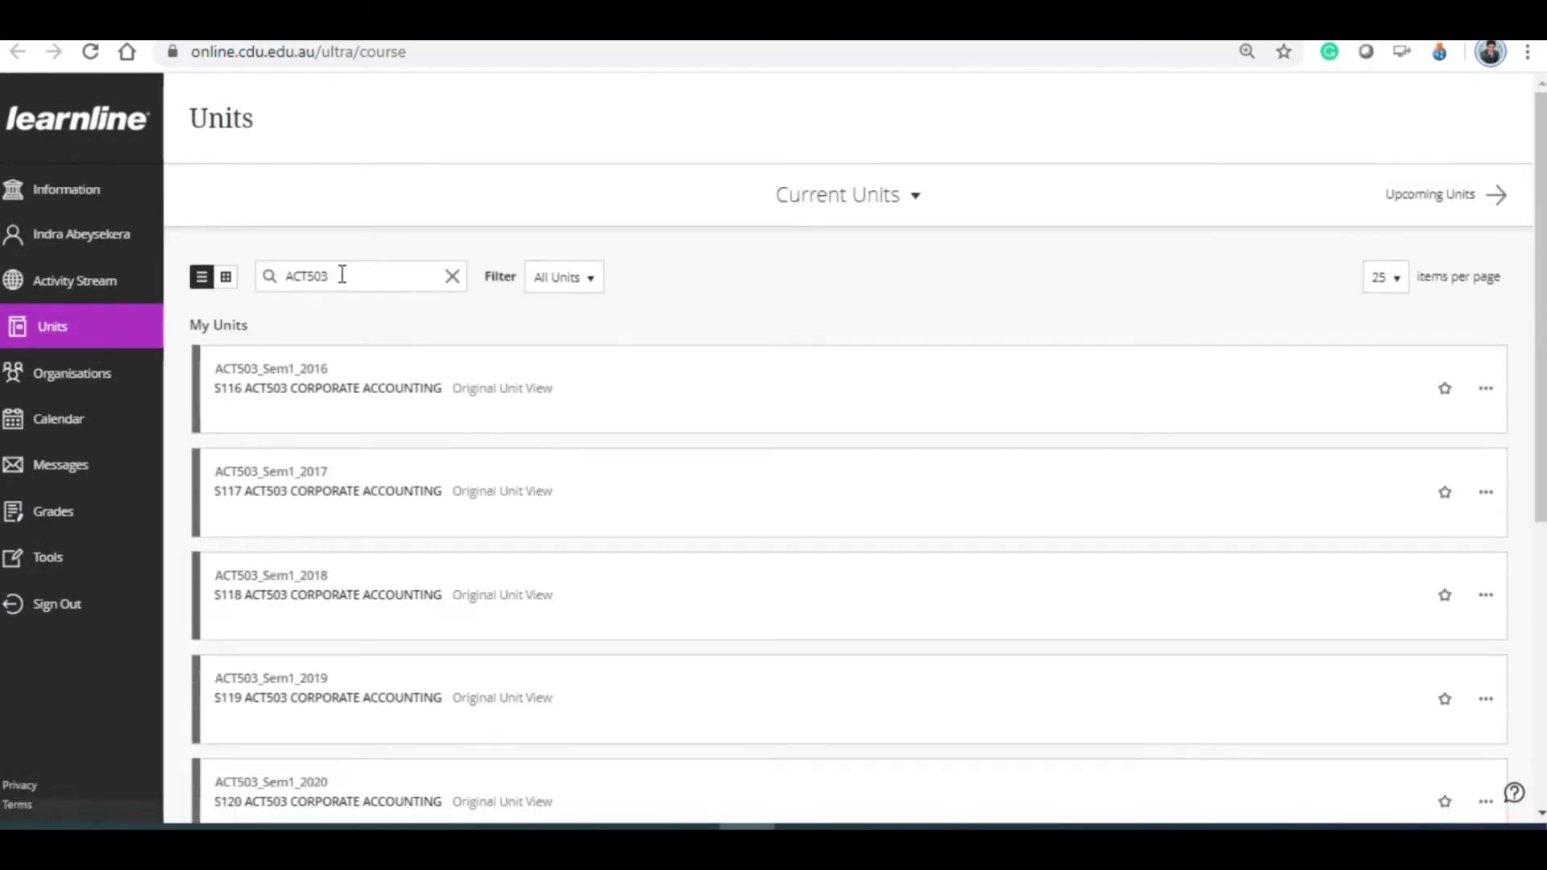
drag(343, 275, 204, 290)
text(act)
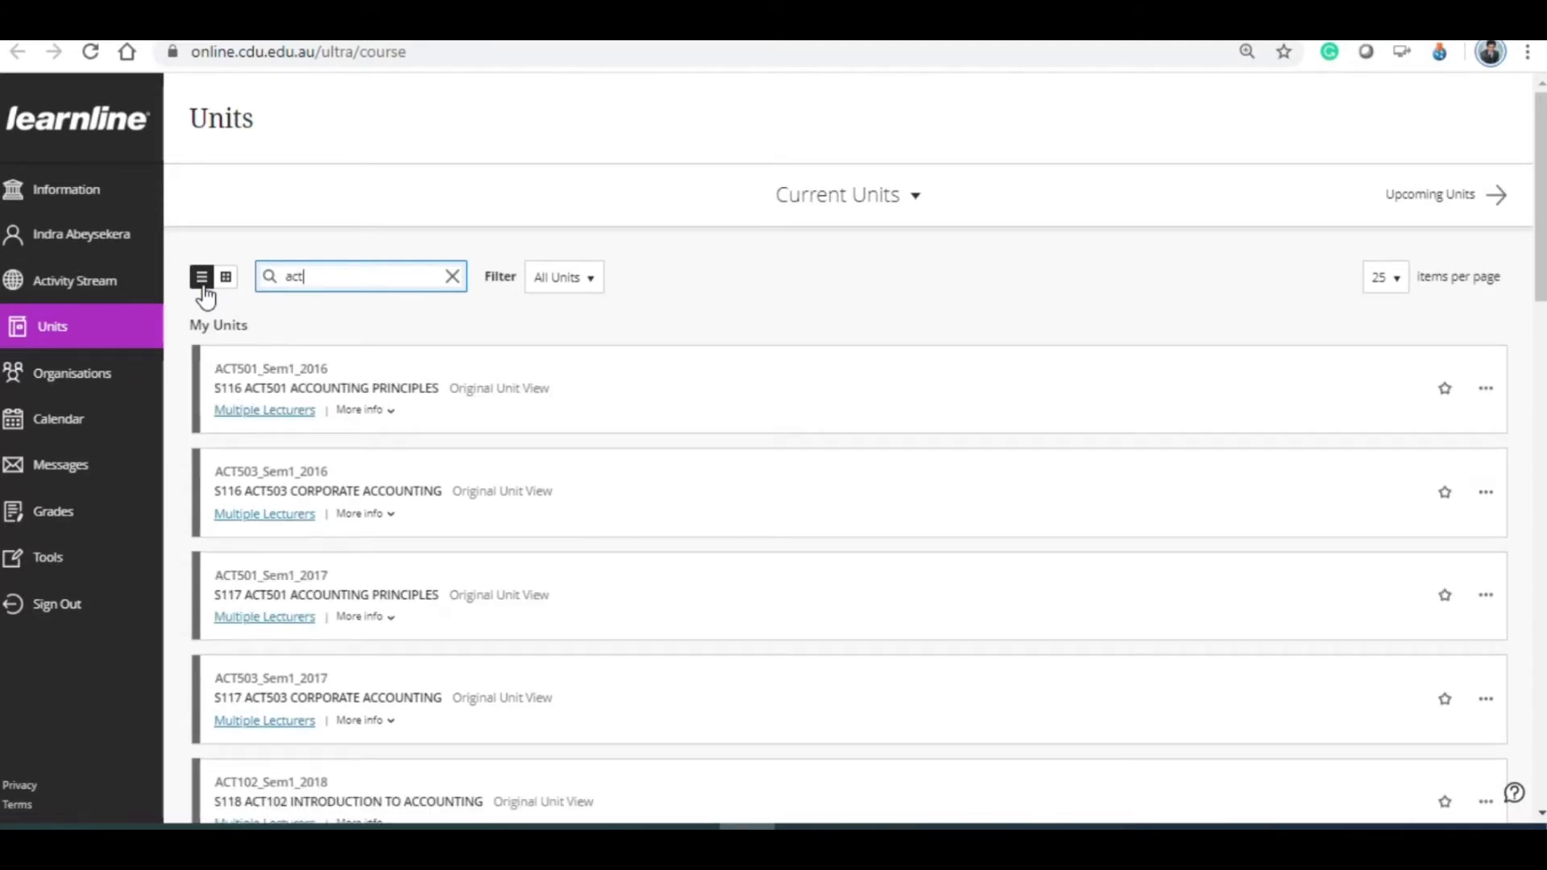
text(503)
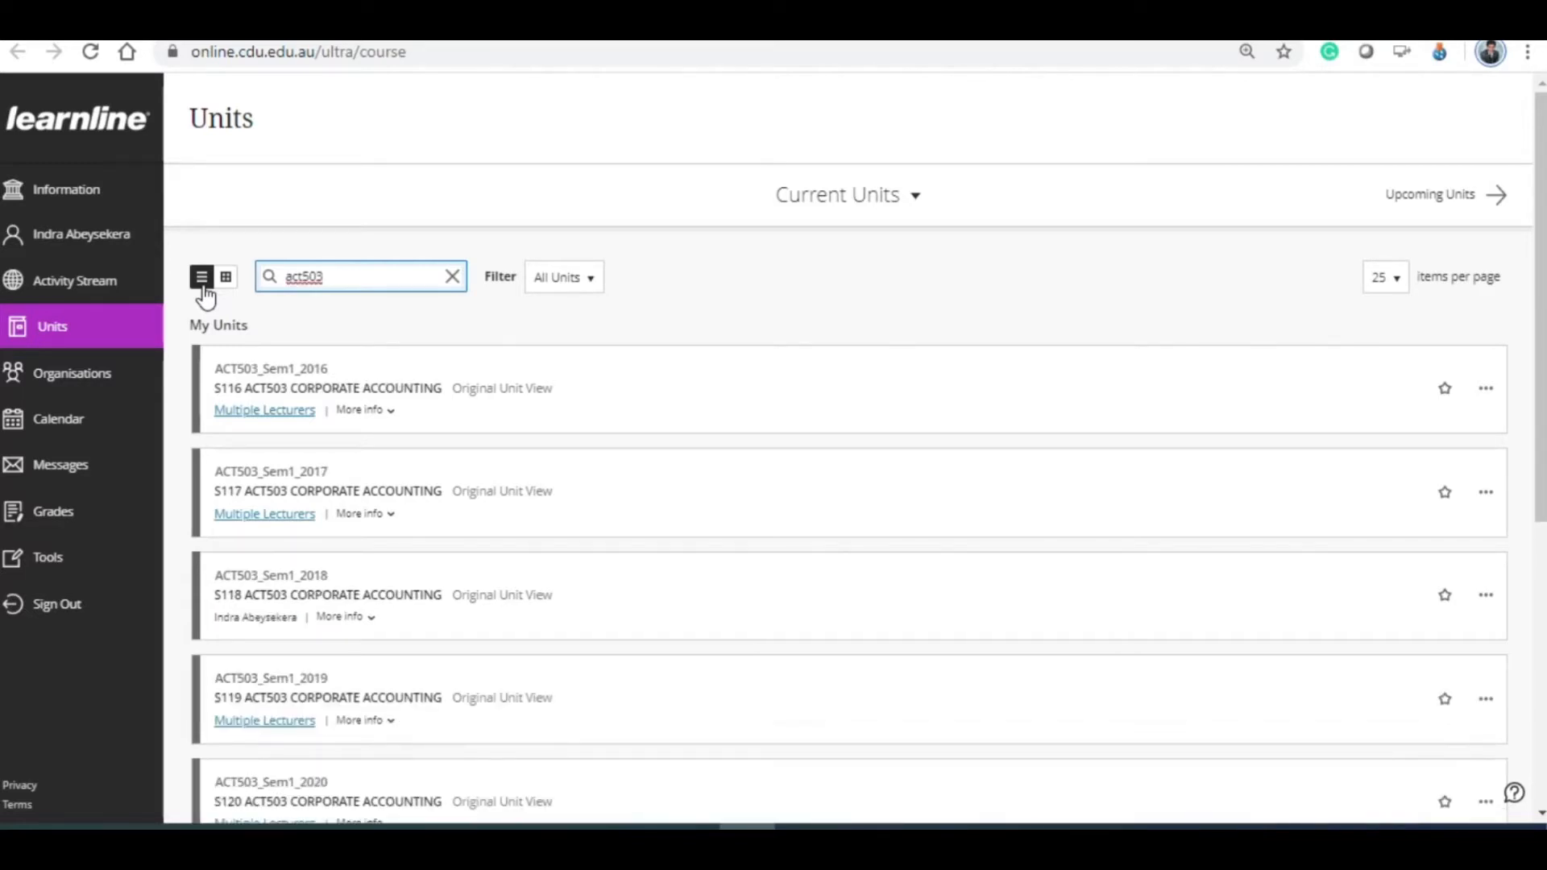
Open the Semester 1, 2020 unit S120 ACT503 CORPORATE ACCOUNTING from the filtered units
scroll(467, 398, down, 2)
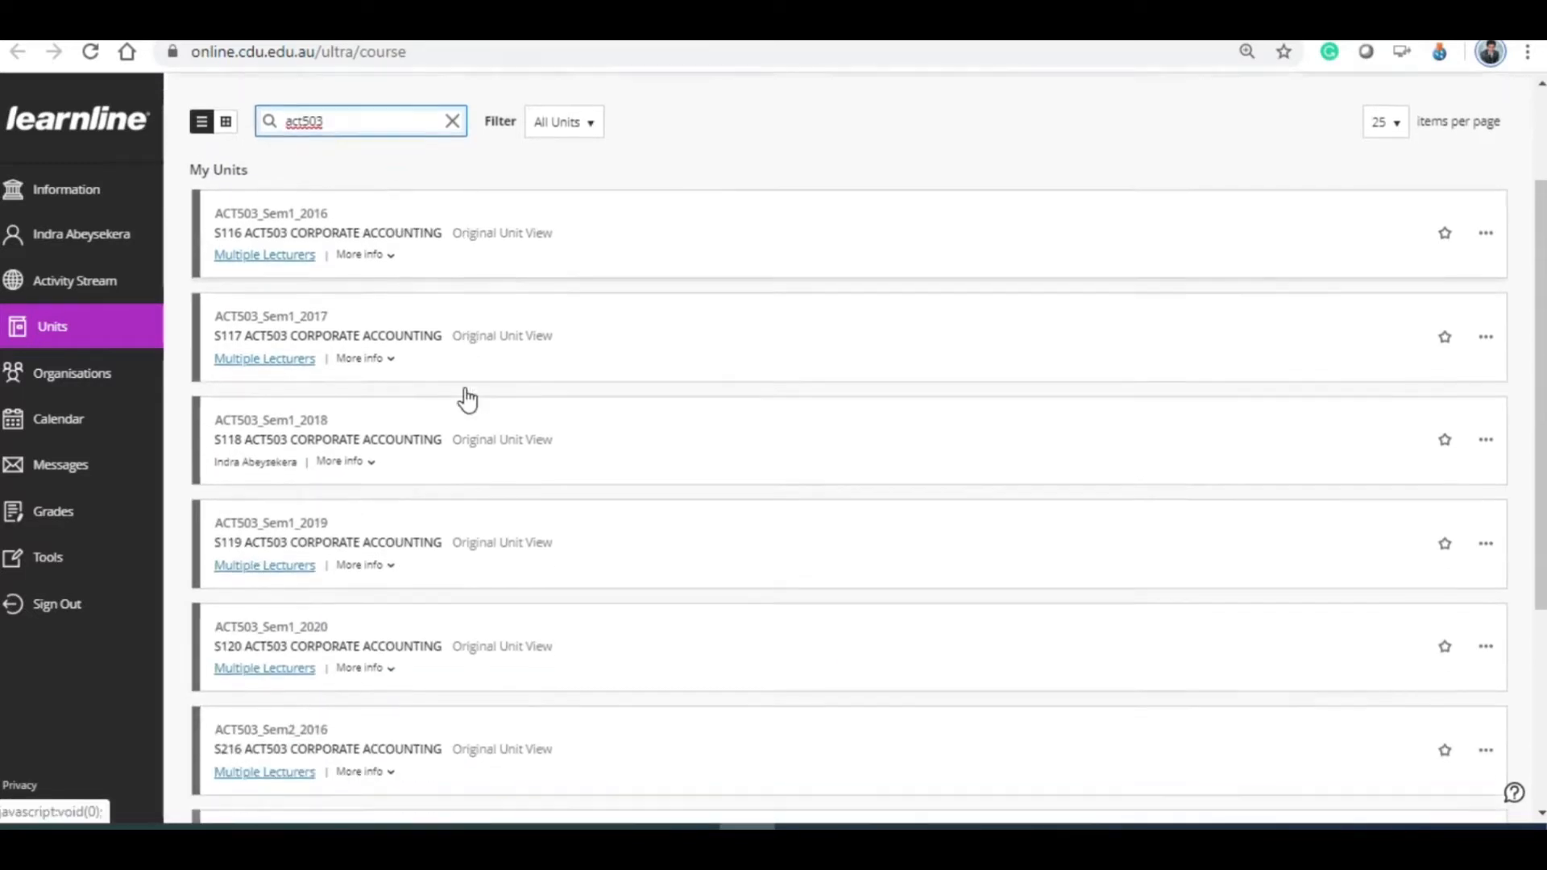
scroll(467, 399, down, 1)
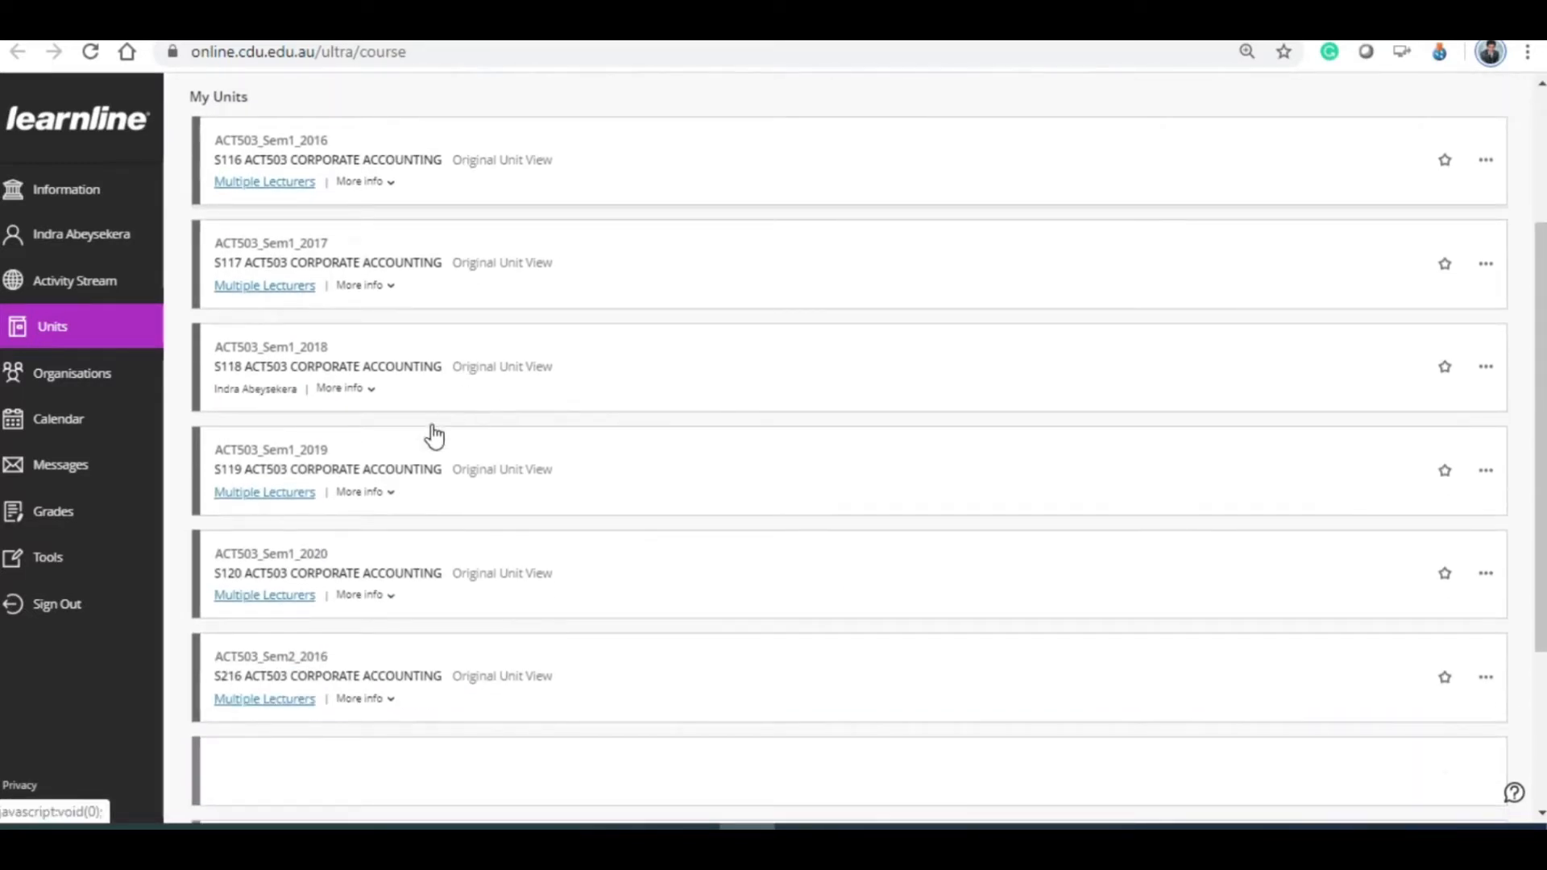
click(316, 572)
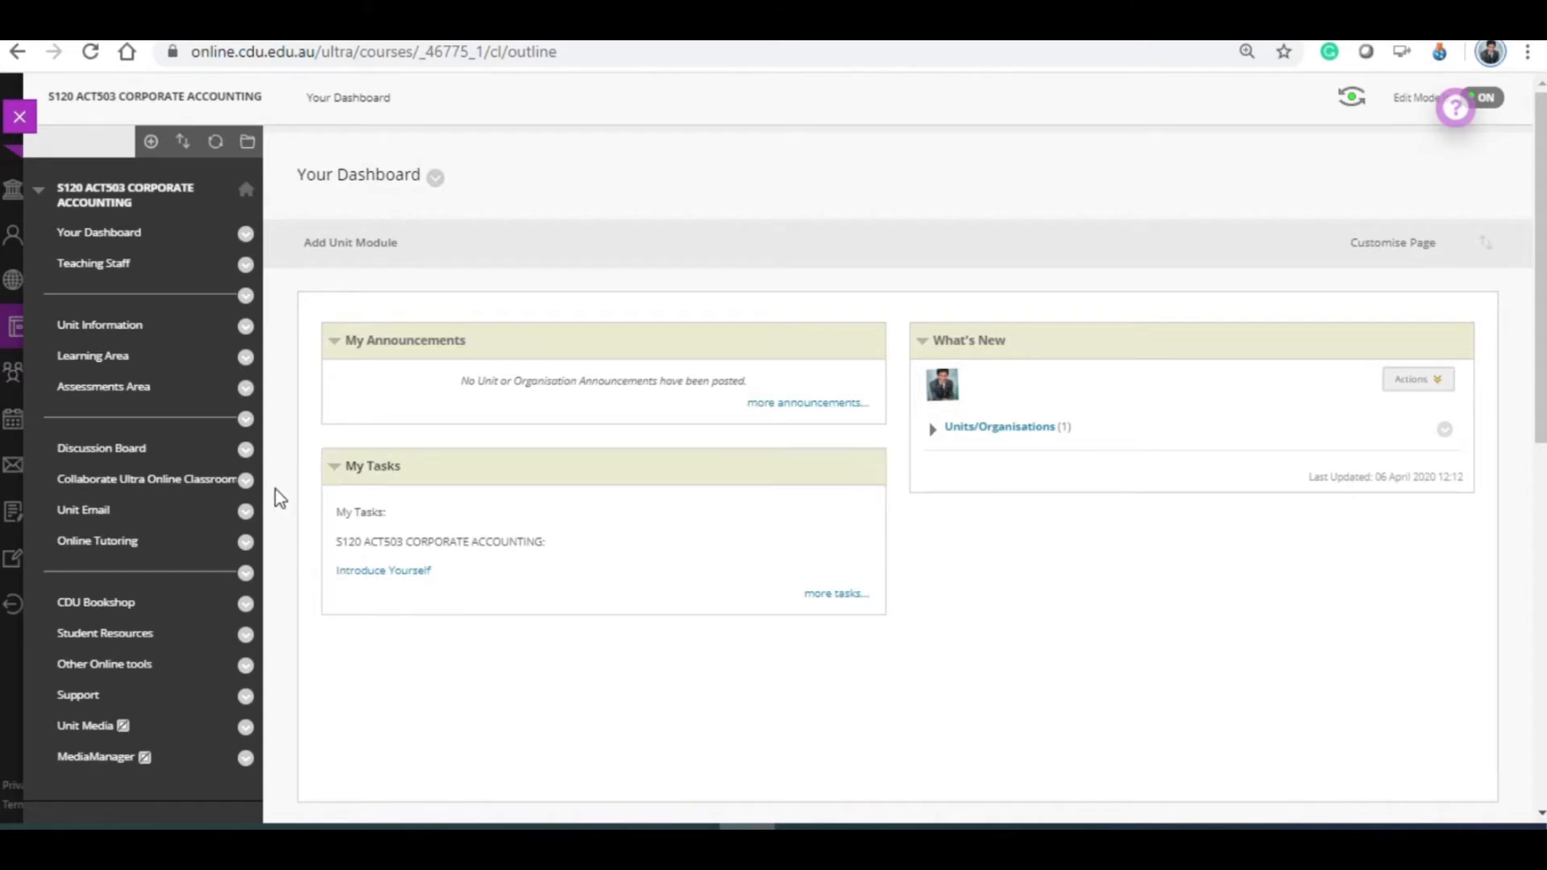
Start creating a new test in the unit's Assessments Area
click(124, 398)
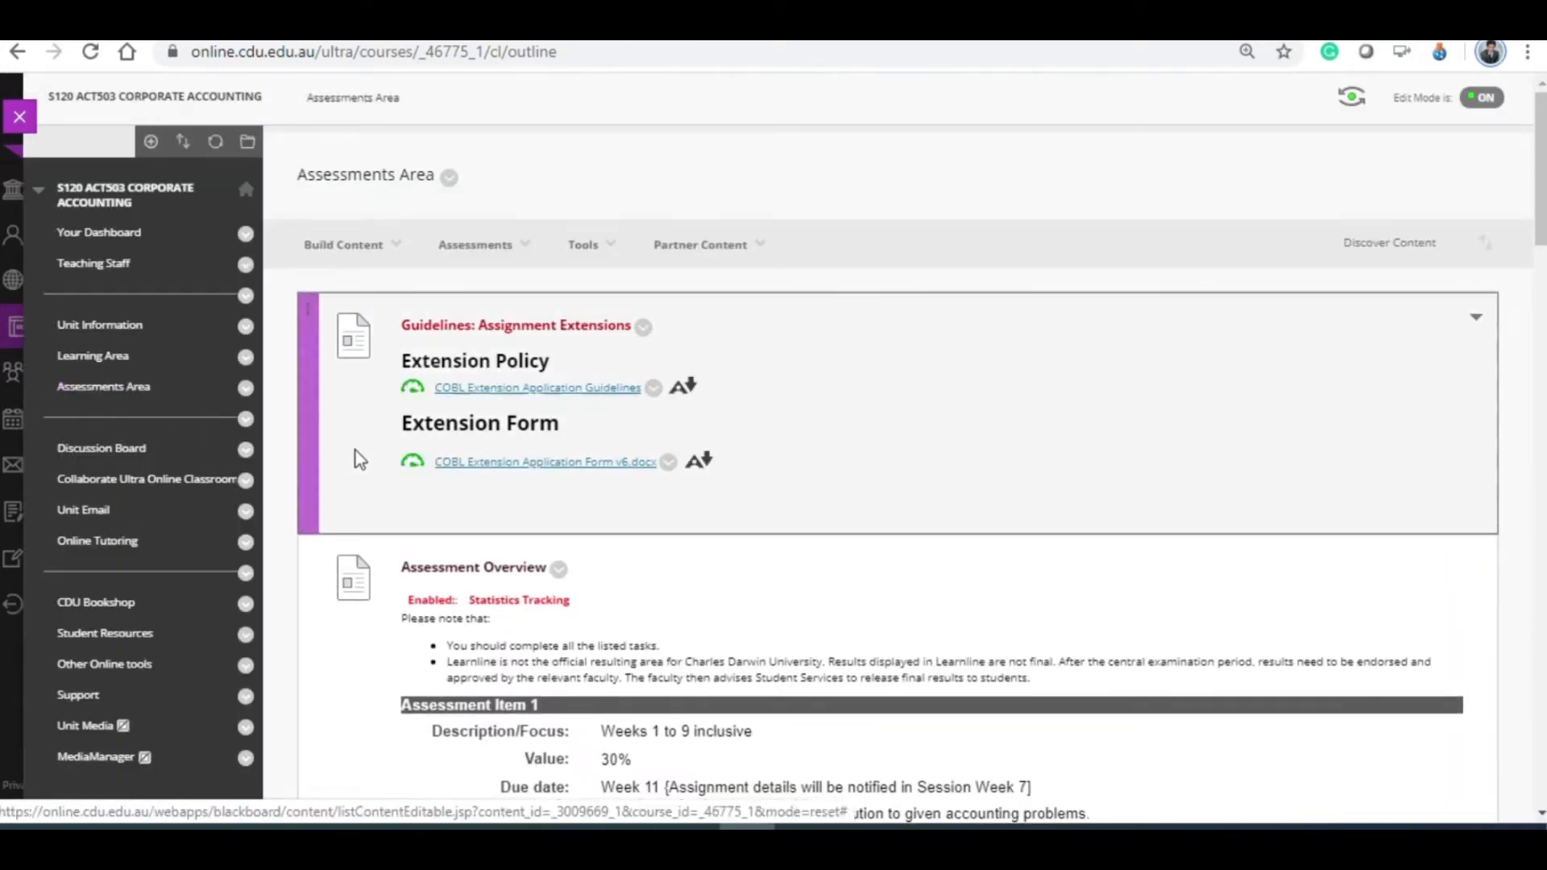
mouse_move(352, 249)
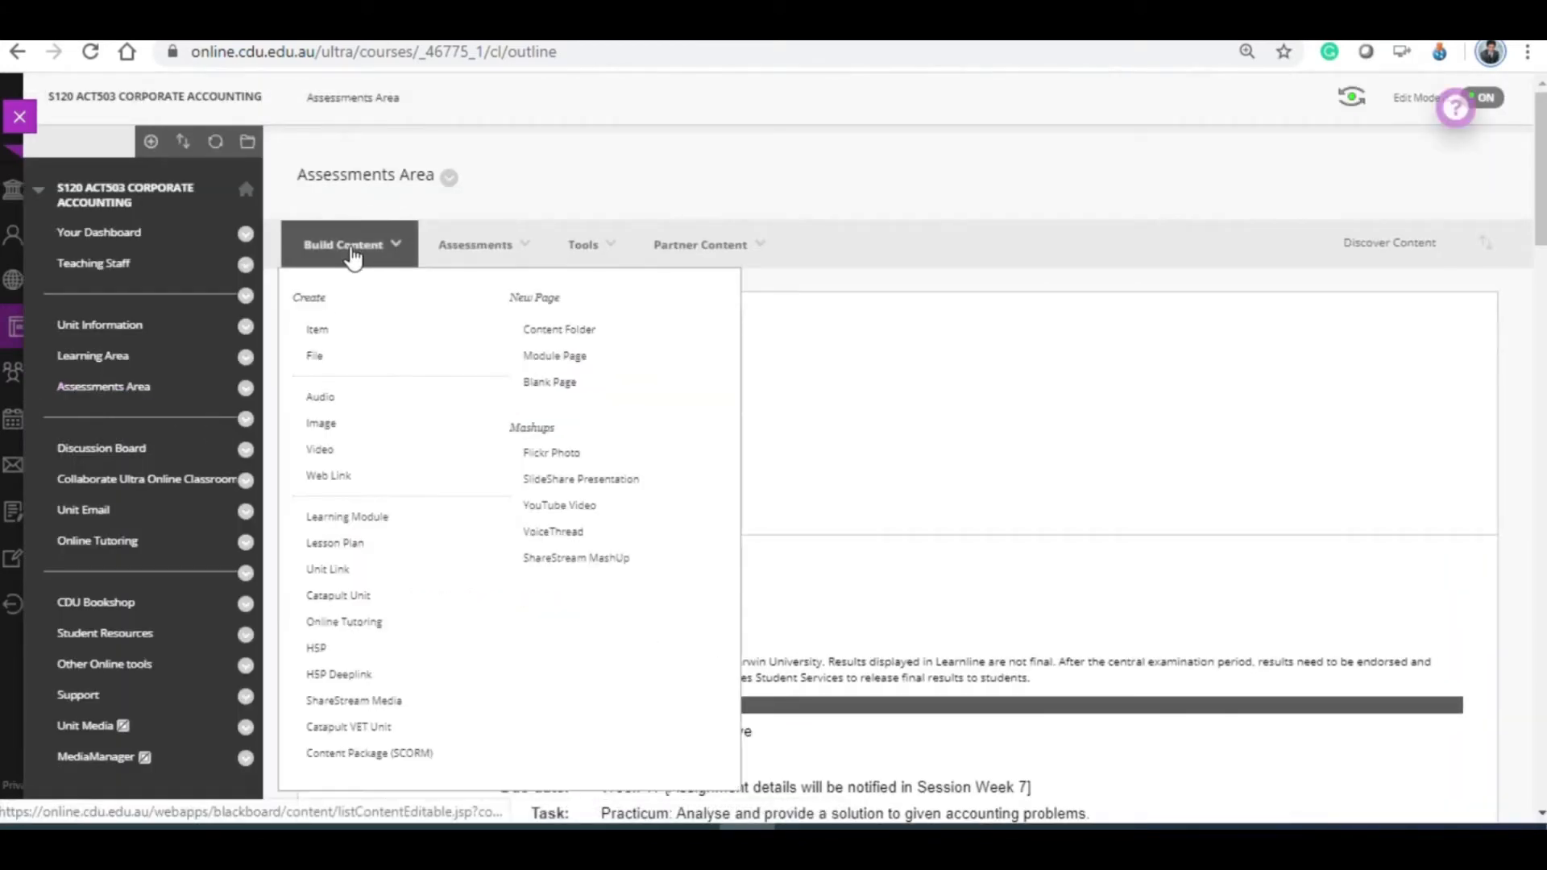
mouse_move(424, 253)
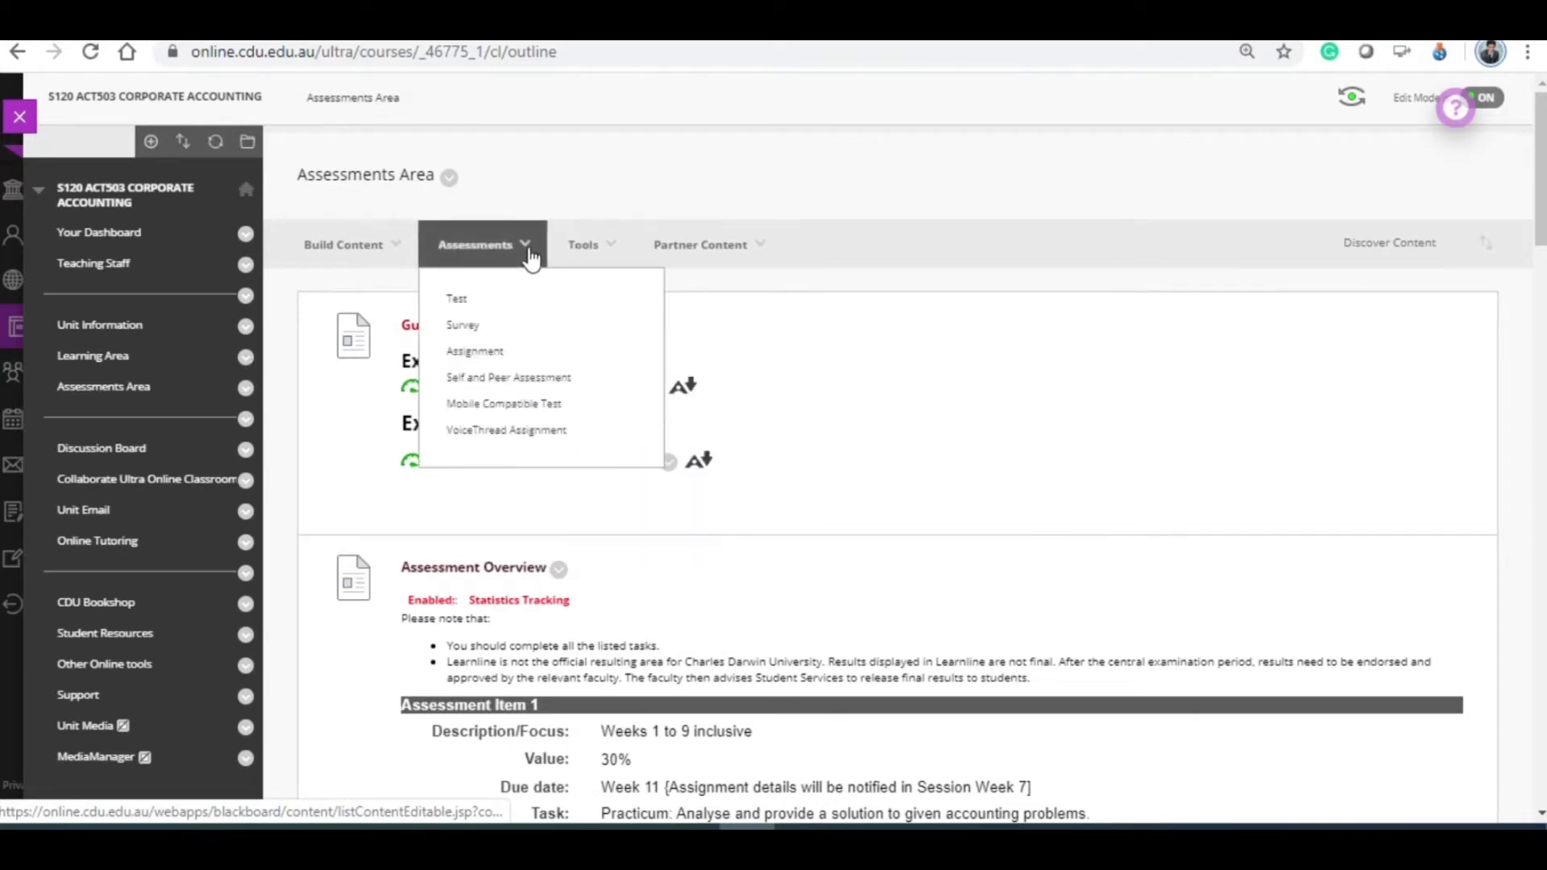
click(466, 299)
click(545, 445)
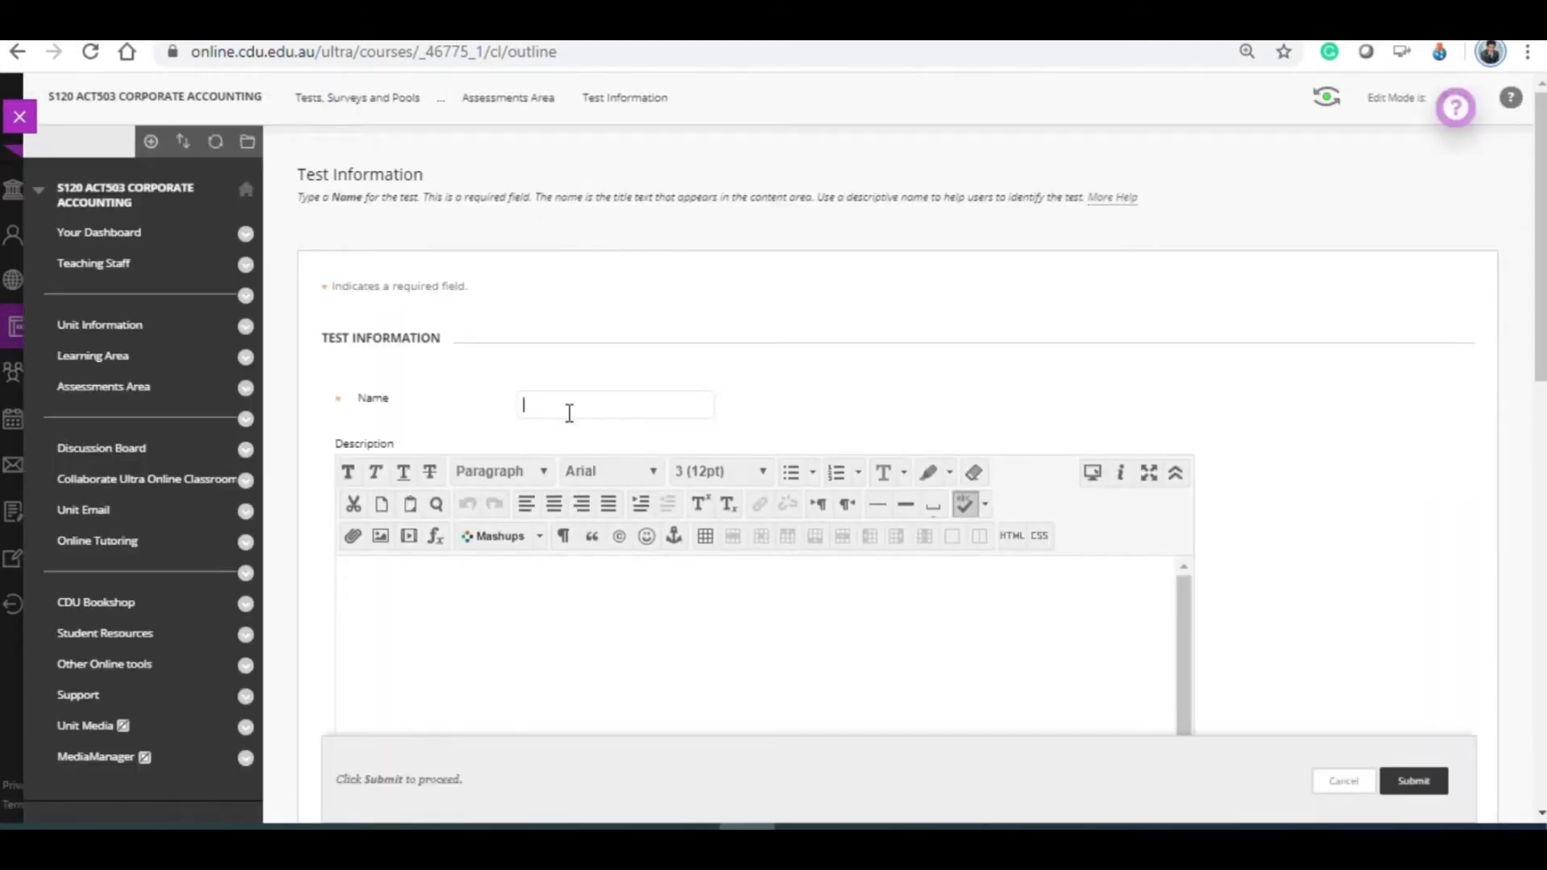
Name the test "ACT503 Semester 1 2020 PRACTICE TEST"
click(568, 412)
text(ac)
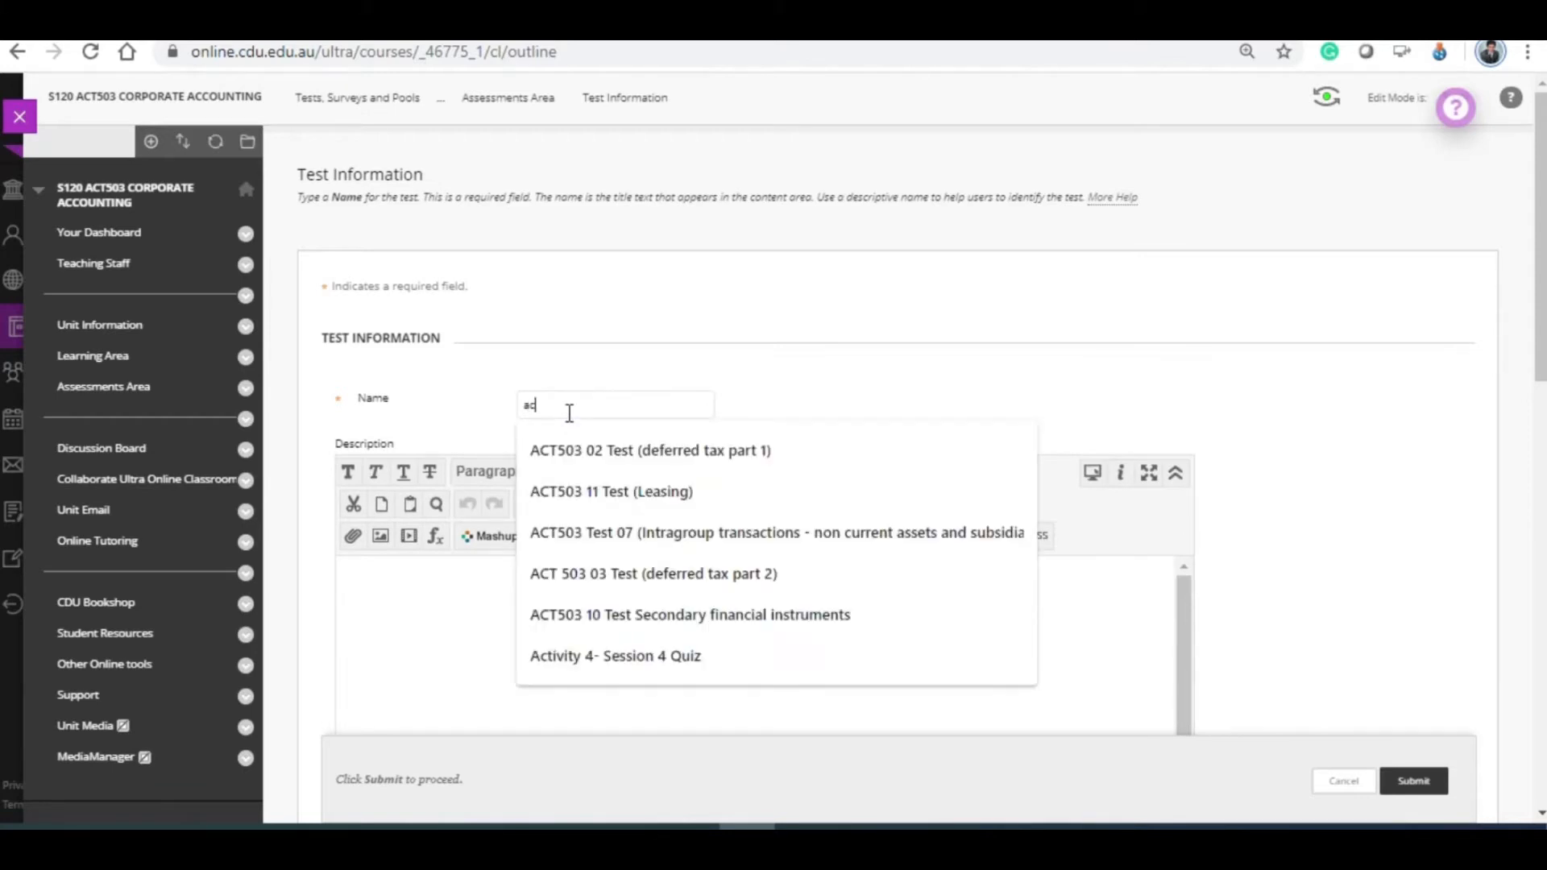
key(BackSpace)
text(Q)
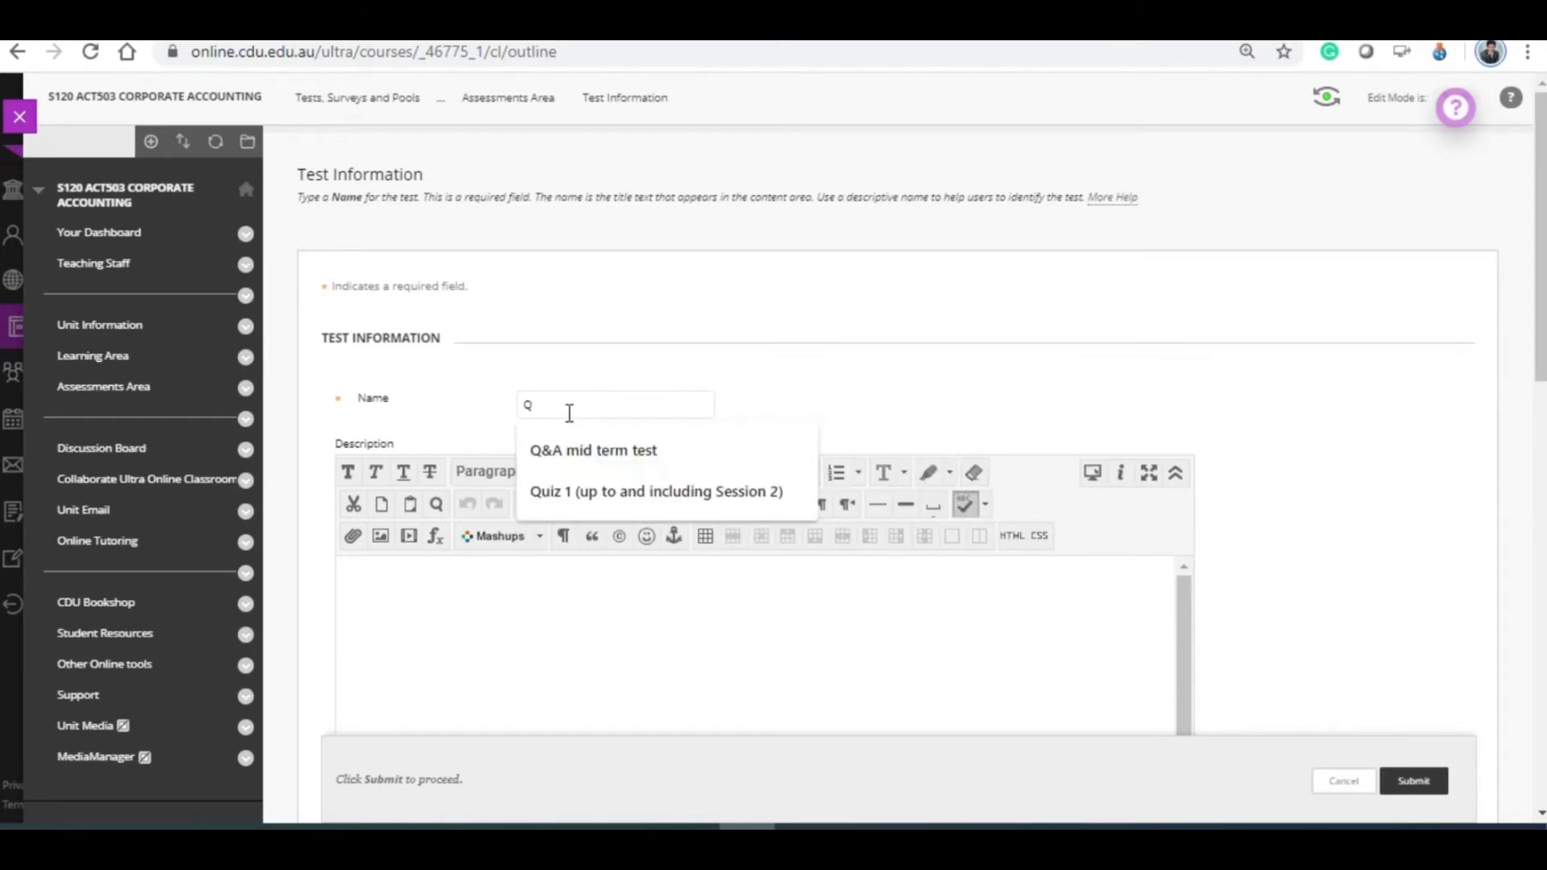
key(BackSpace)
text(ACT)
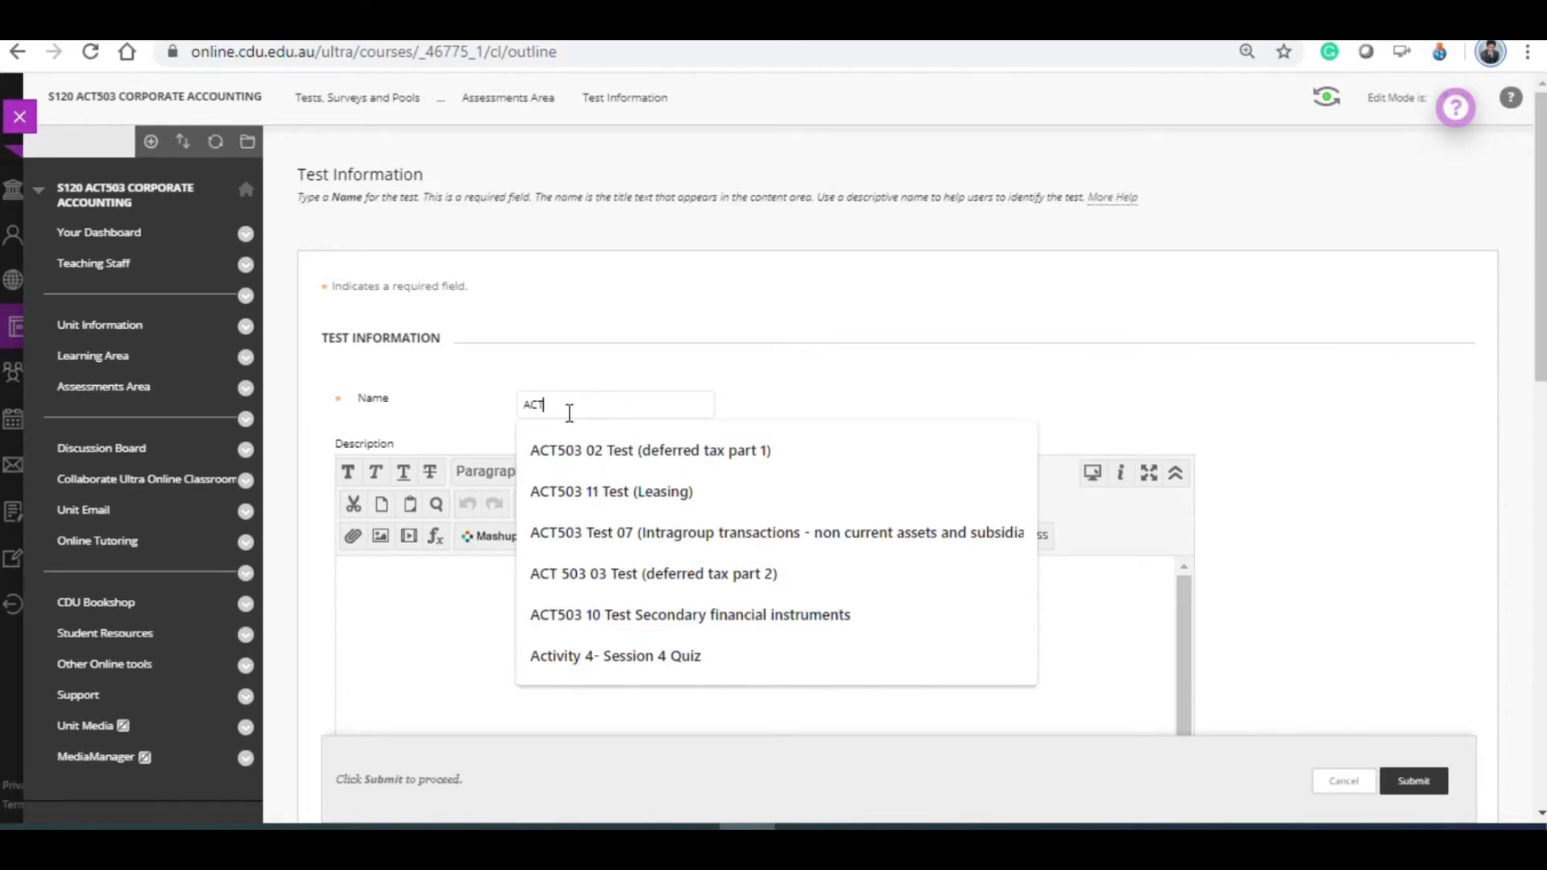
text(503 )
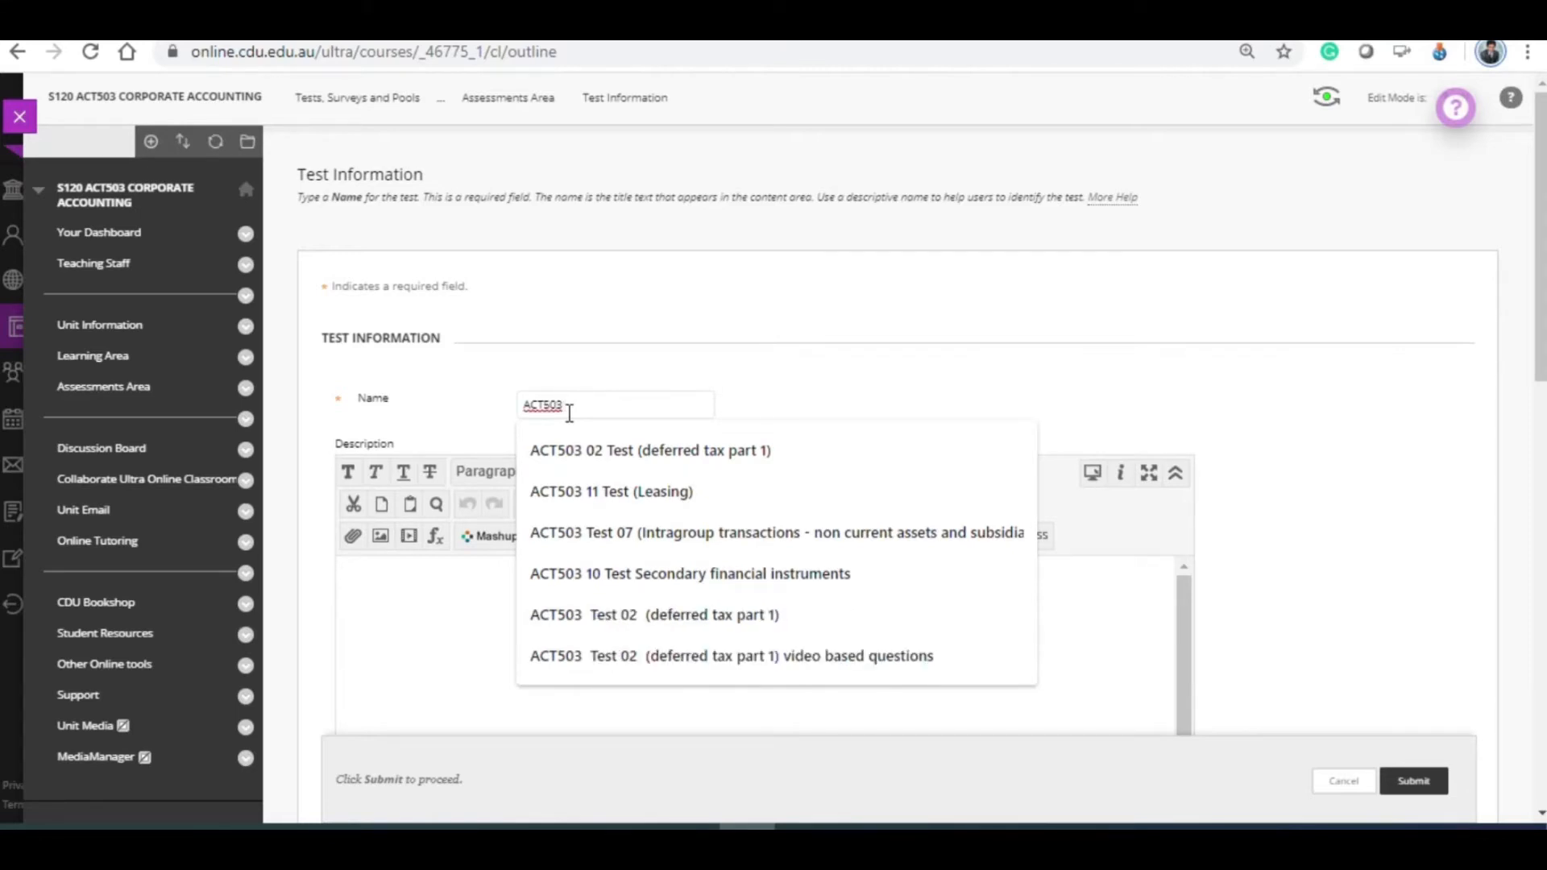
text(SEME)
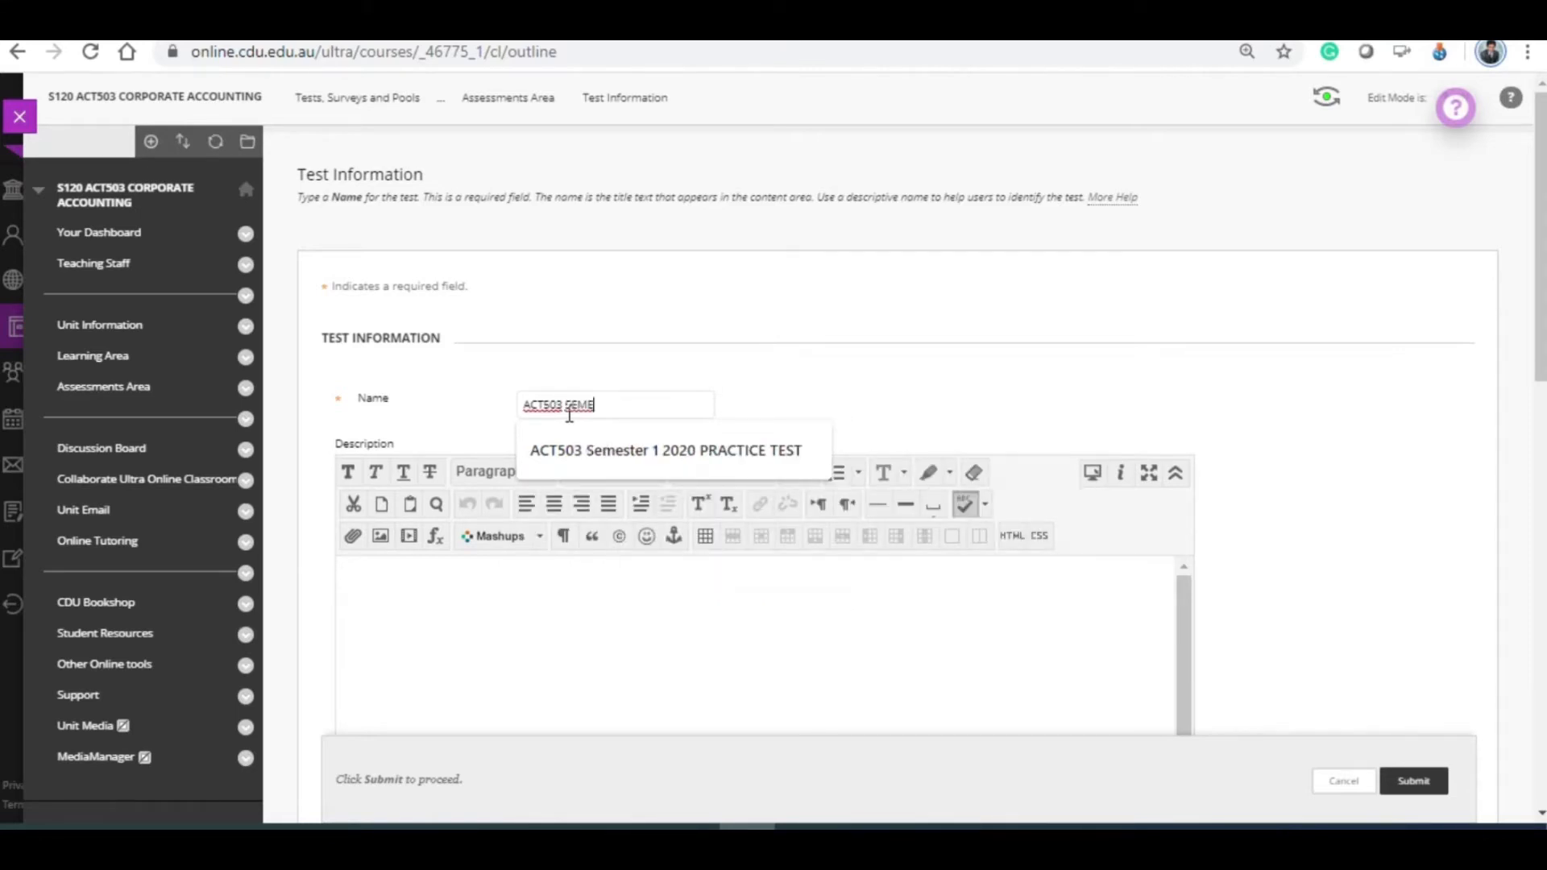
click(603, 444)
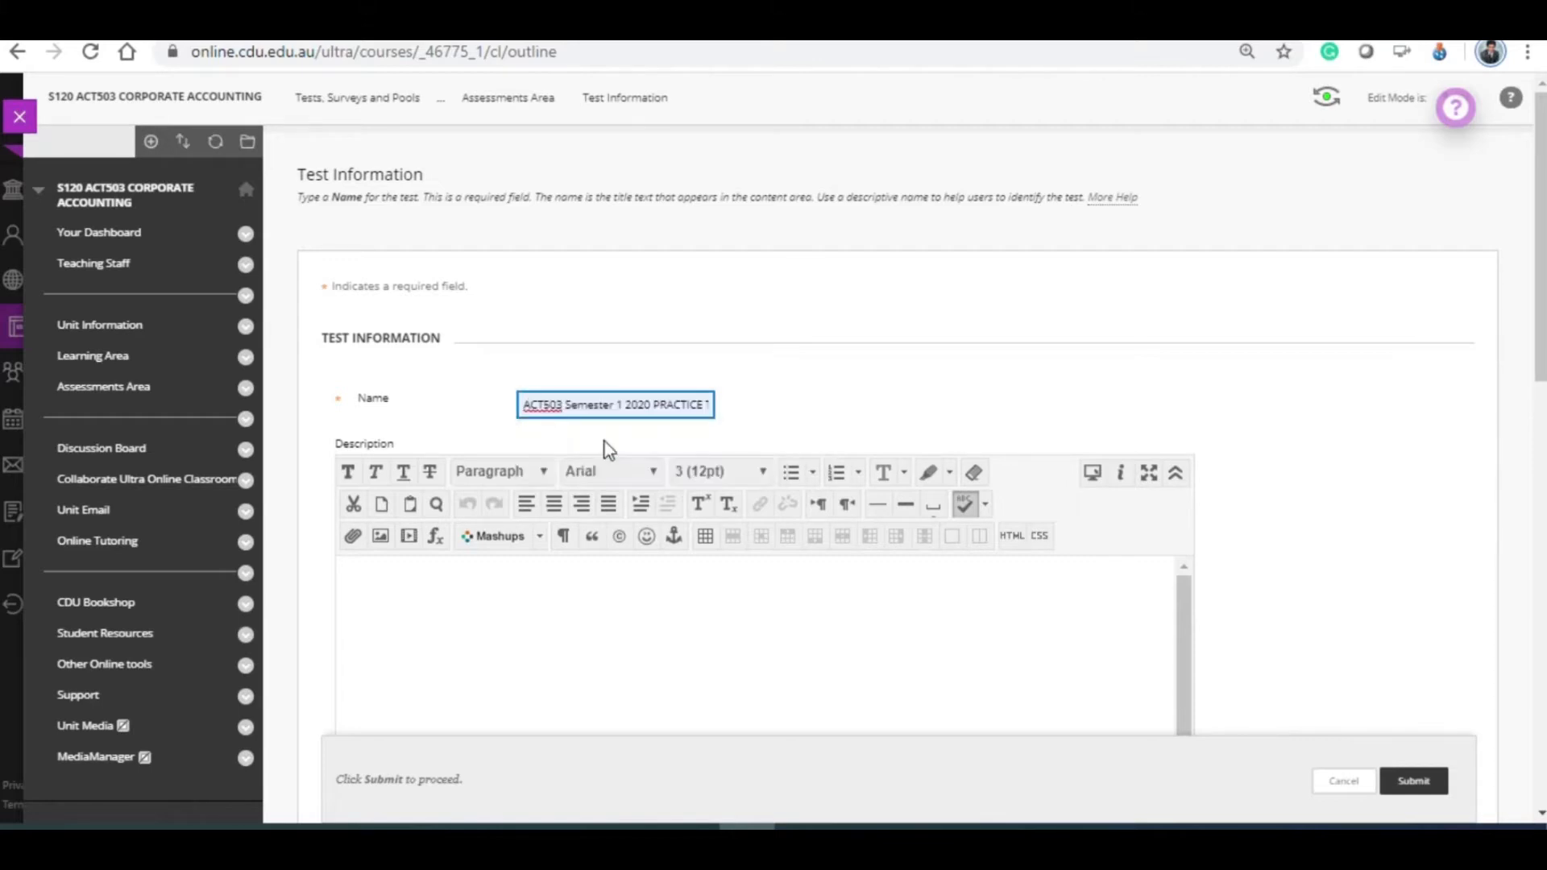
Begin the test's description with an empty line
click(591, 603)
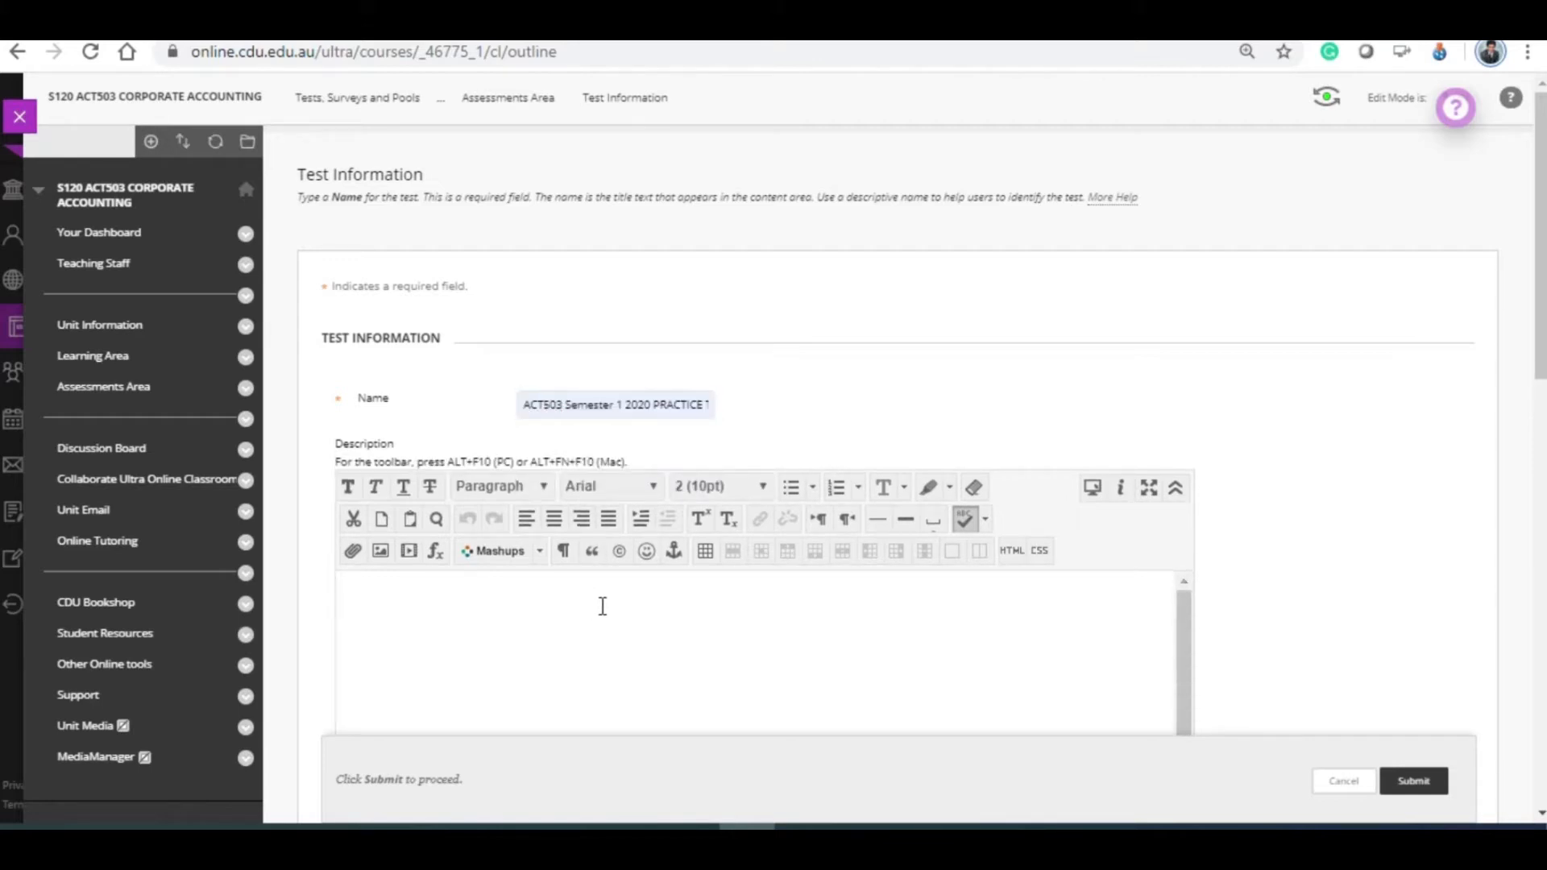
key(Return)
drag(1538, 322, 1496, 449)
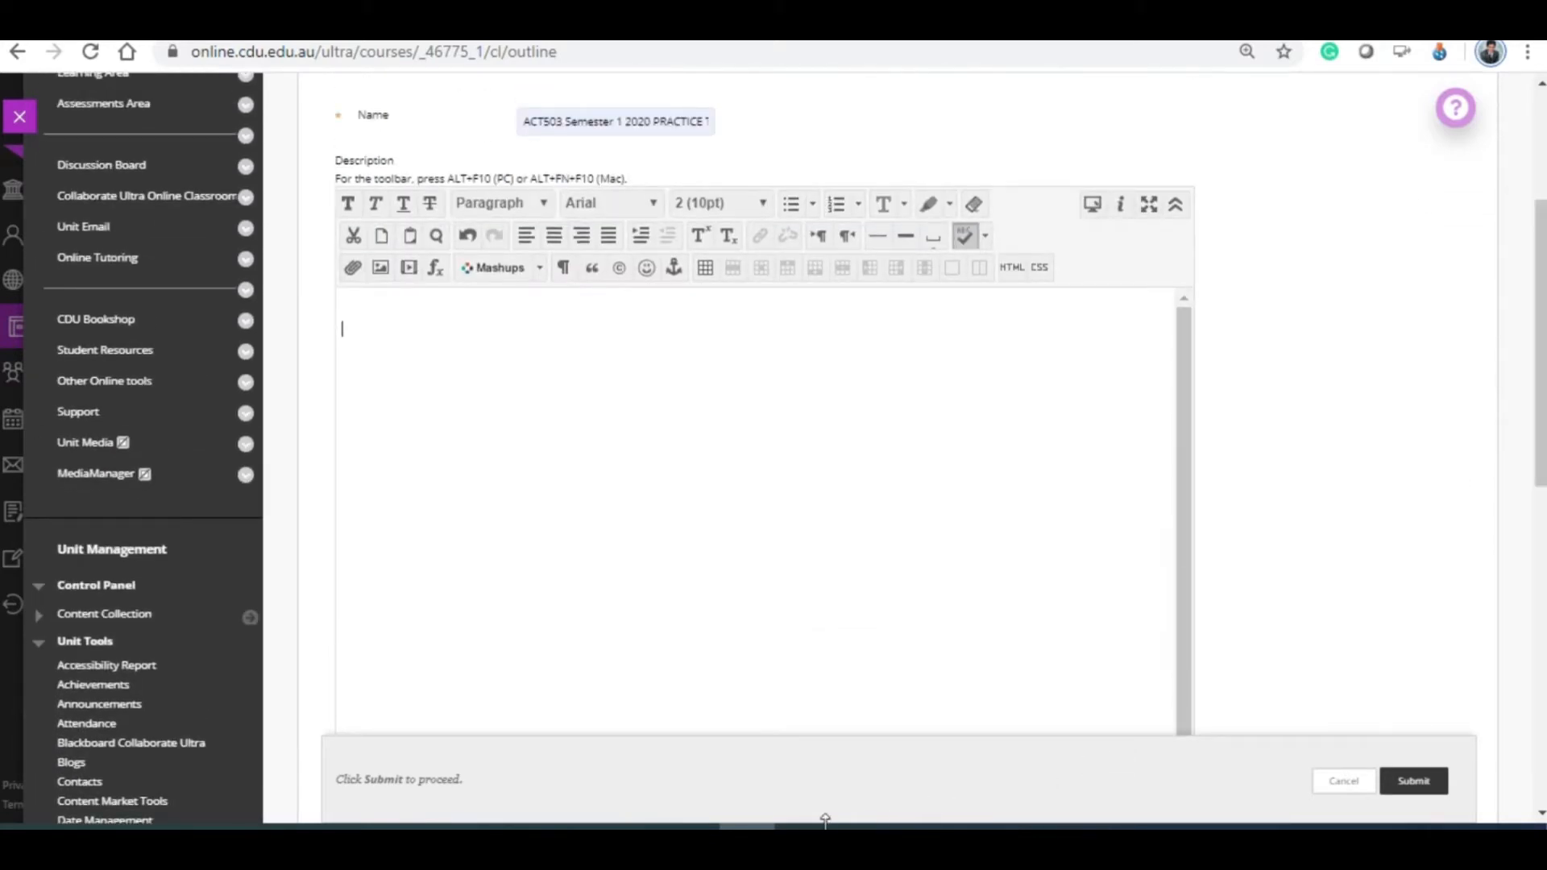
Switch to the ACT503 Corporate Accounting exam document in Word and copy its cover page, including the instructions, exam conditions and materials tables
mouse_move(577, 827)
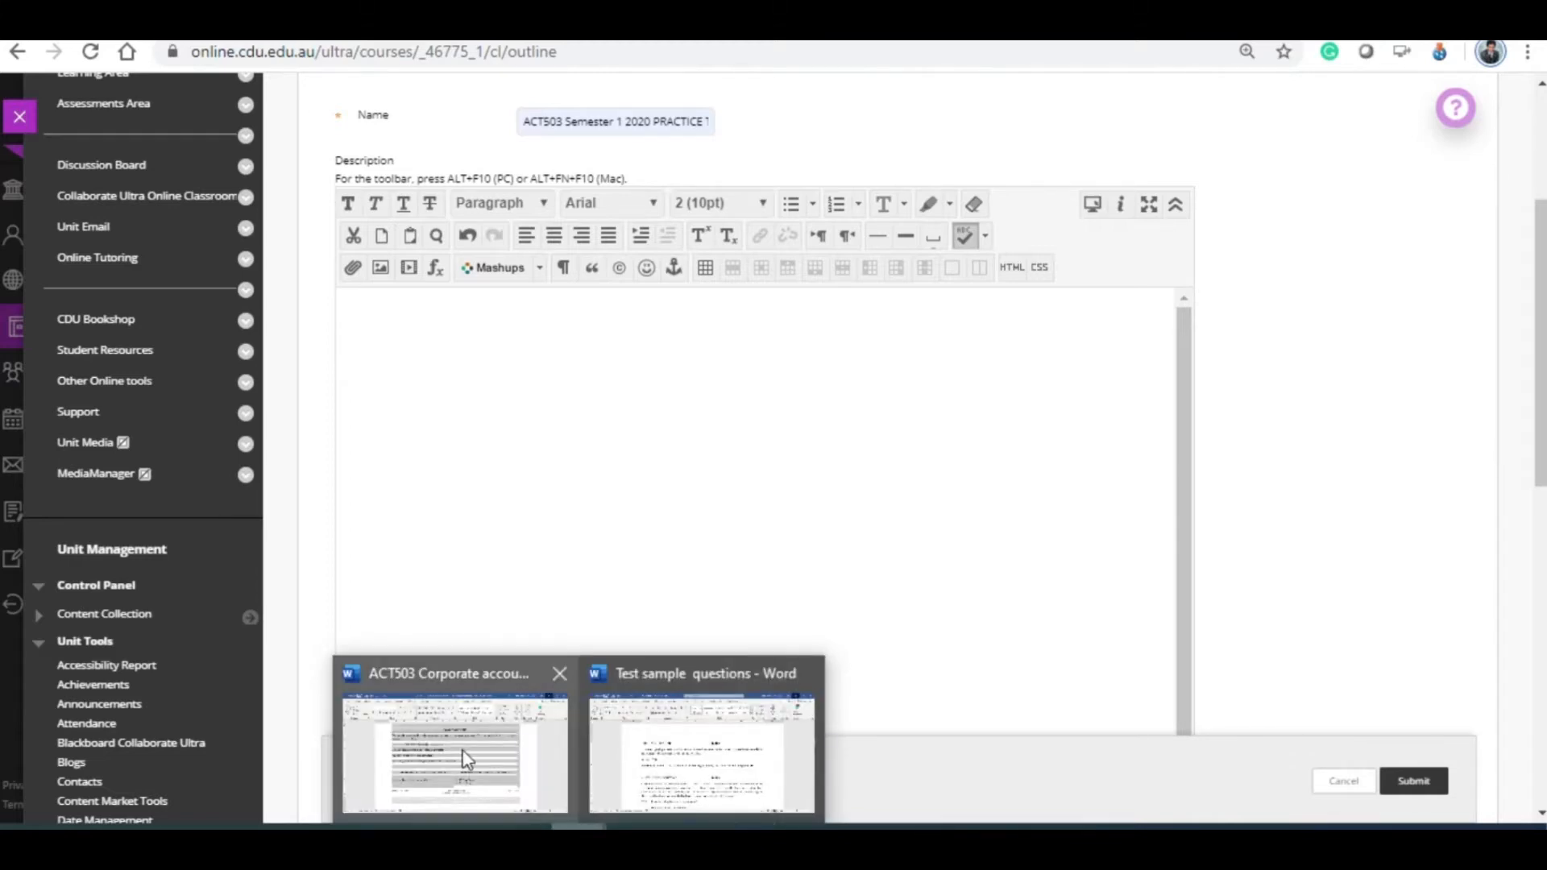
click(519, 698)
scroll(638, 555, up, 6)
scroll(638, 554, up, 5)
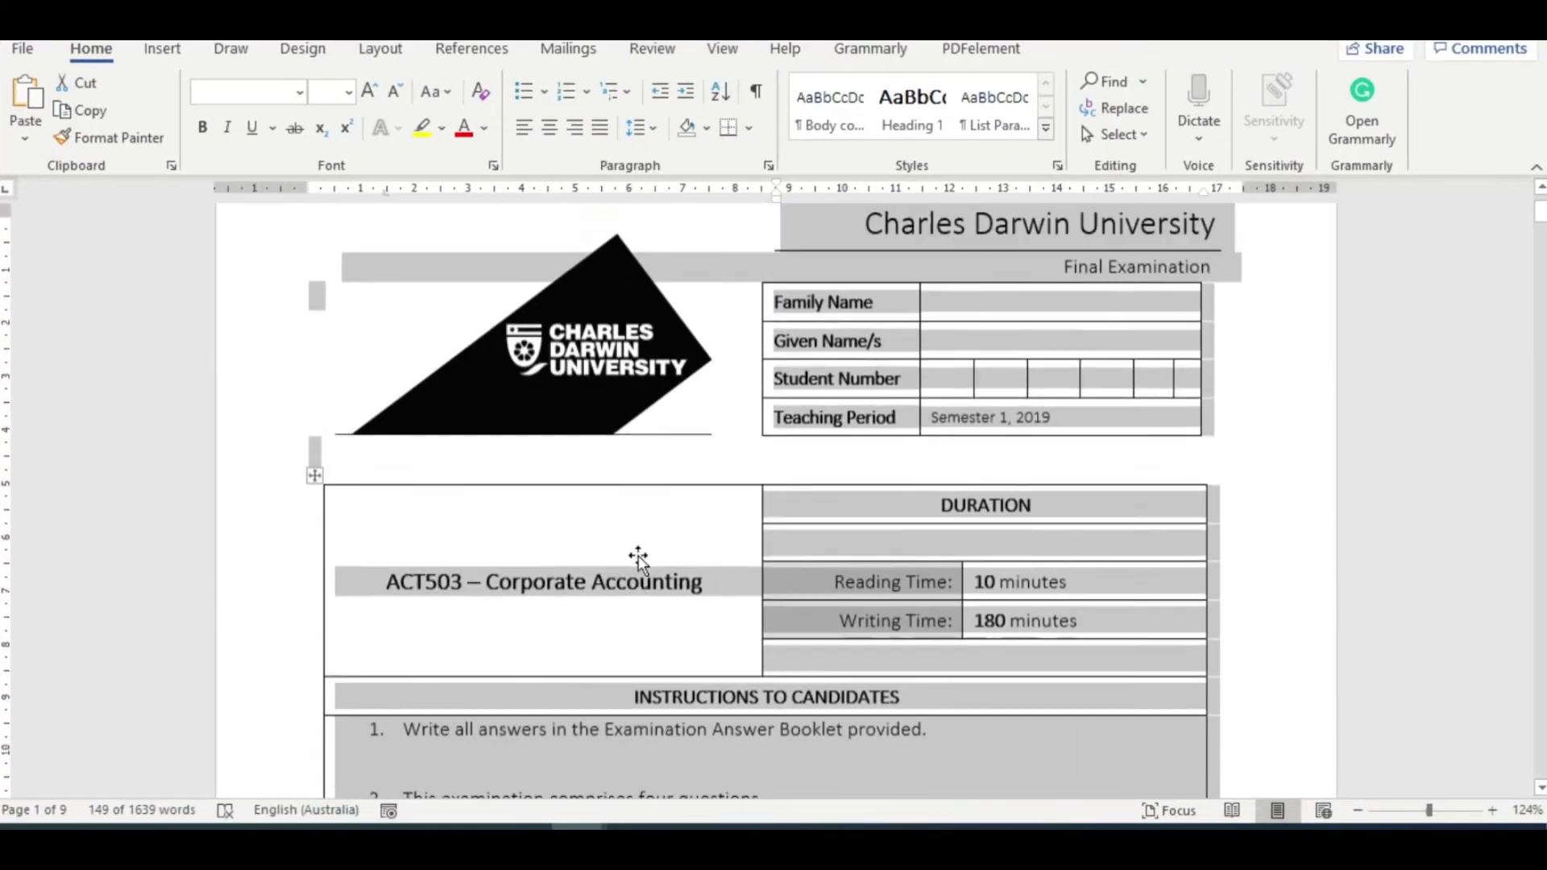
click(737, 335)
drag(773, 341, 925, 628)
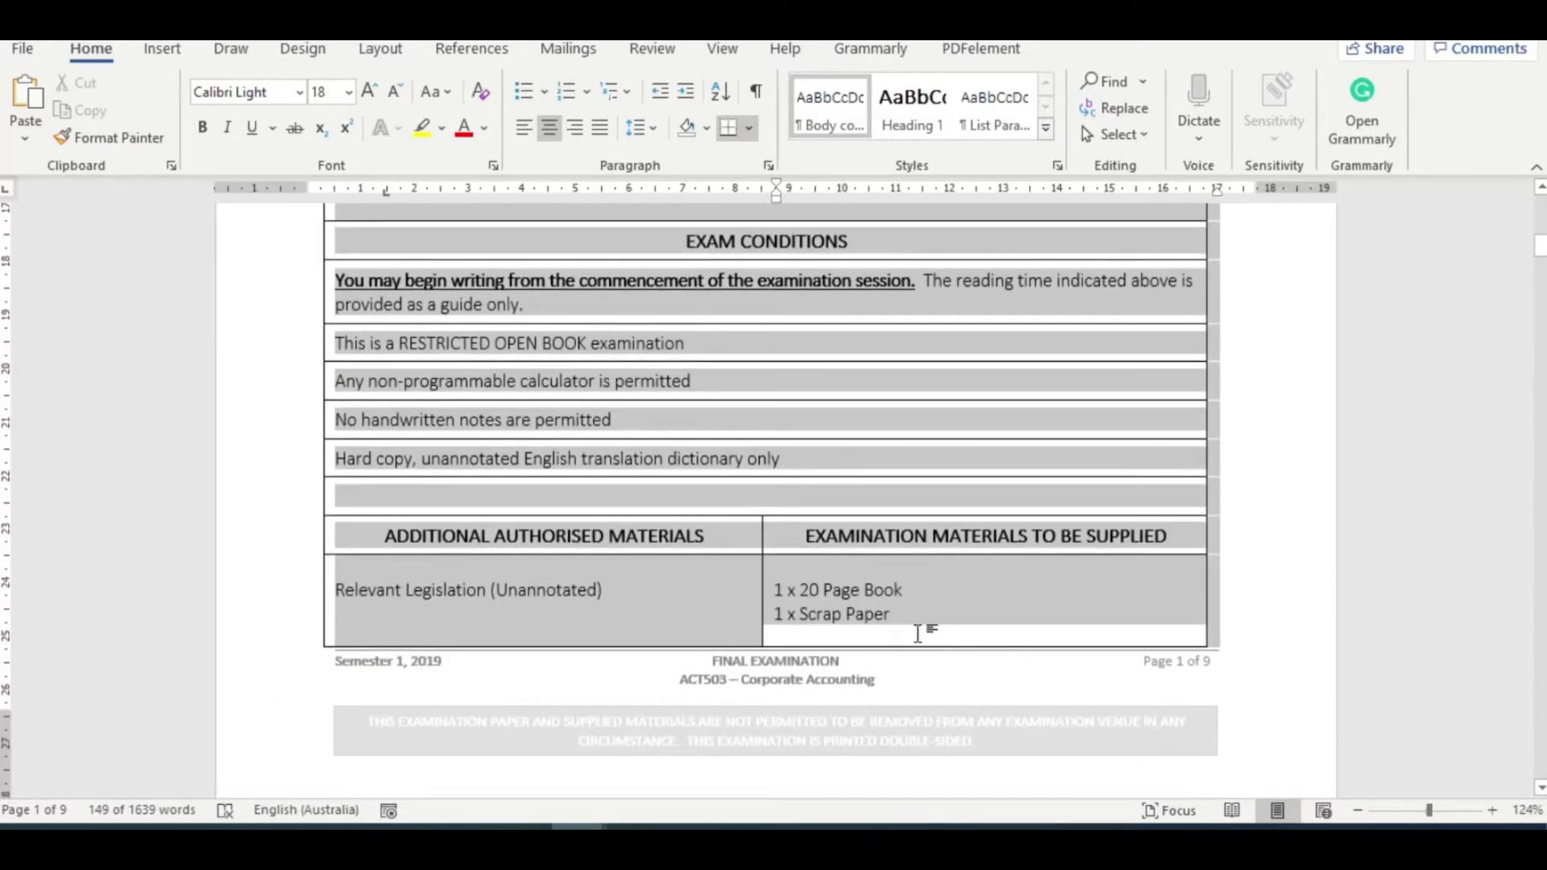
right_click(855, 409)
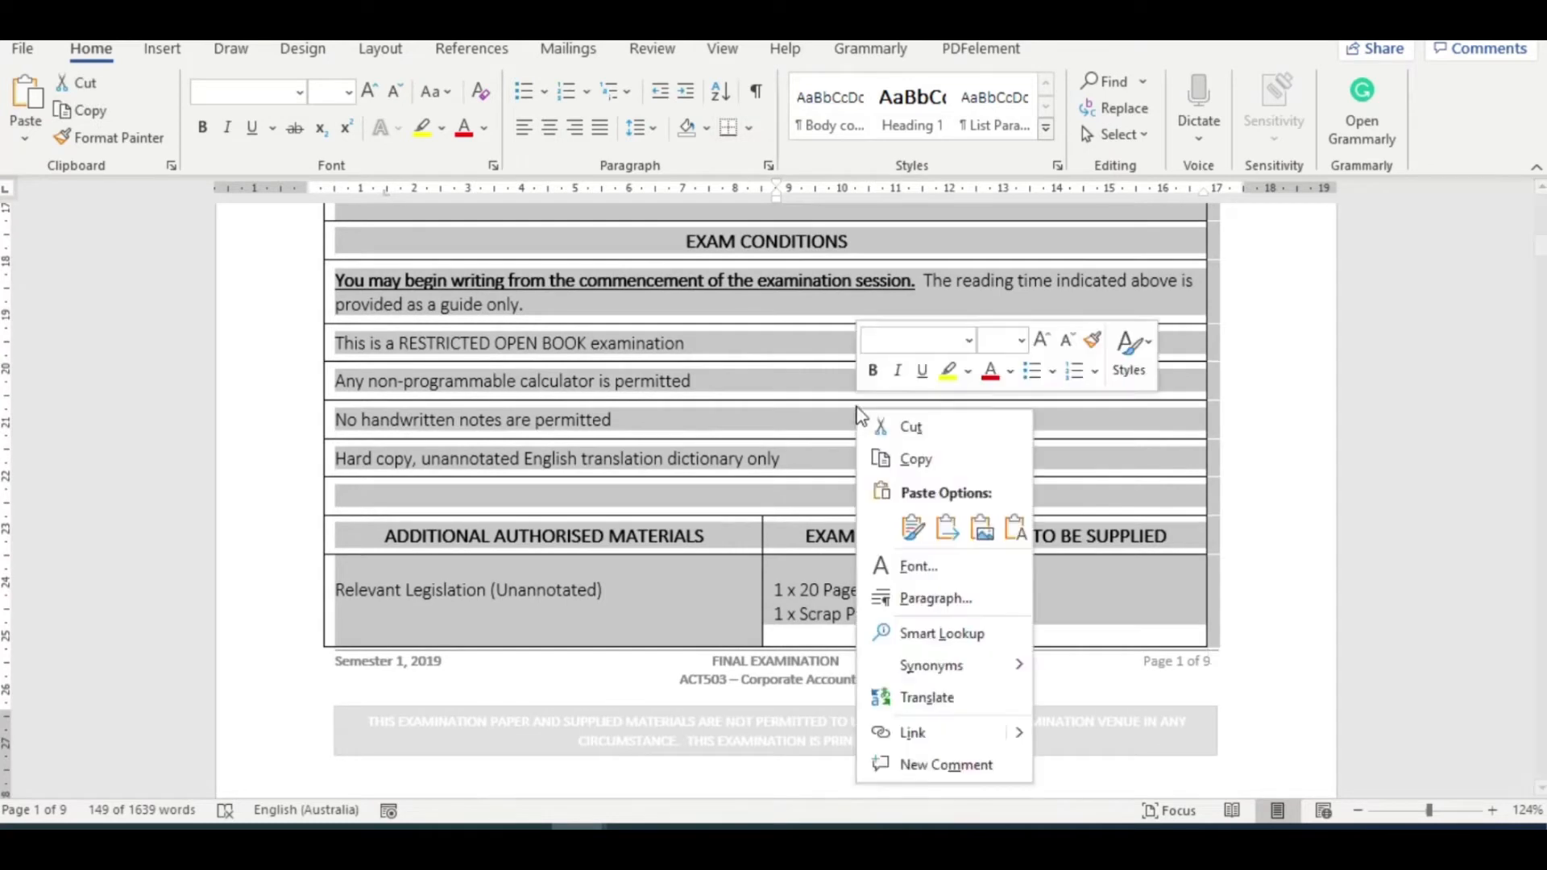
click(915, 459)
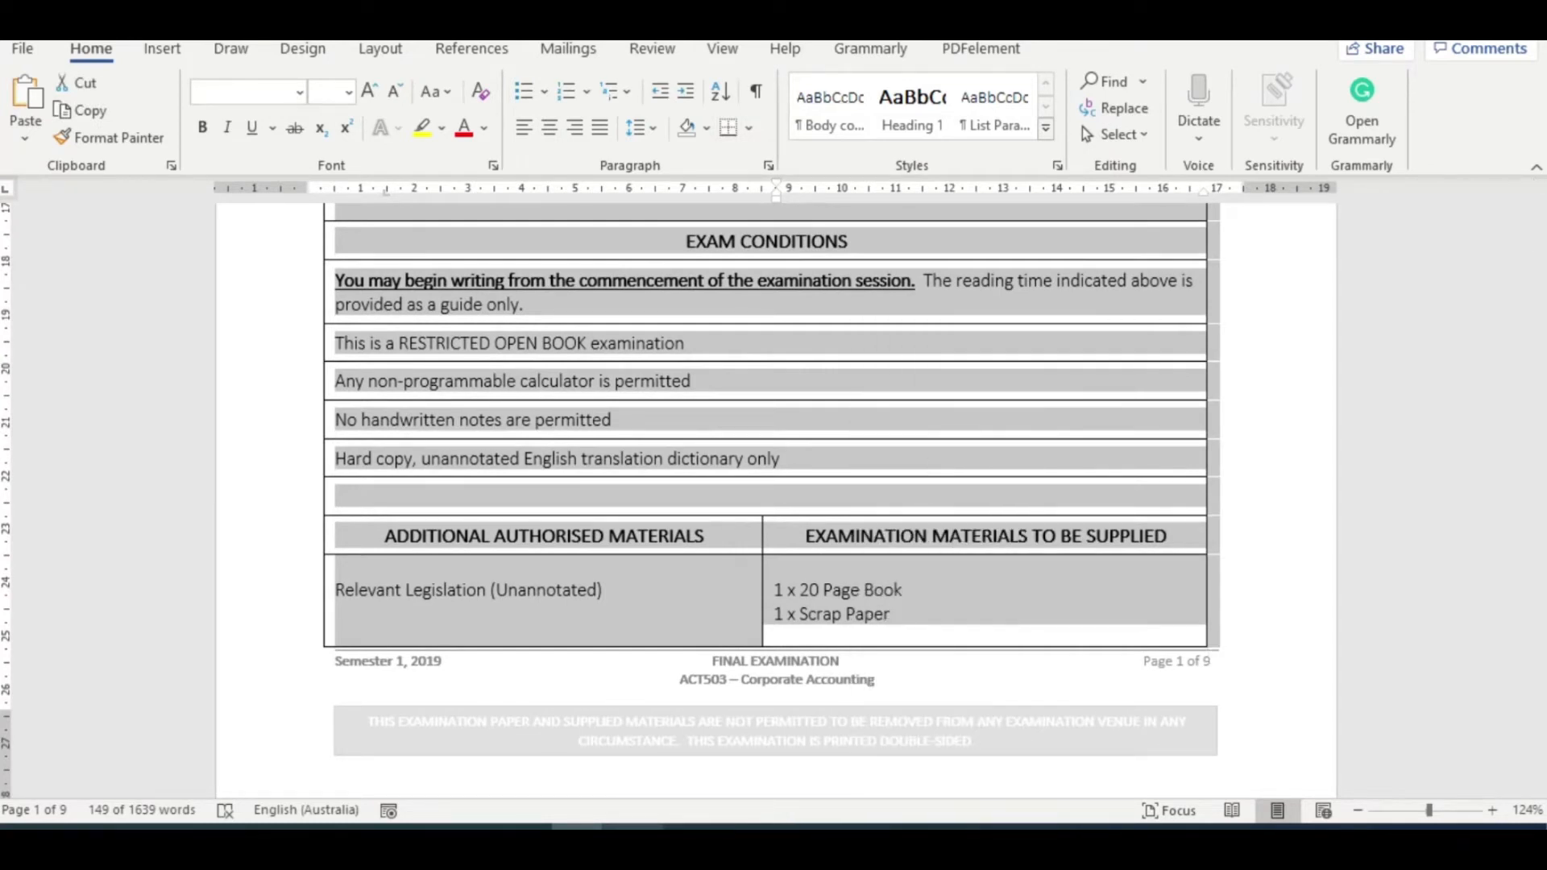
Switch back to Learnline in the browser and paste the exam cover page into the test's description
mouse_move(578, 828)
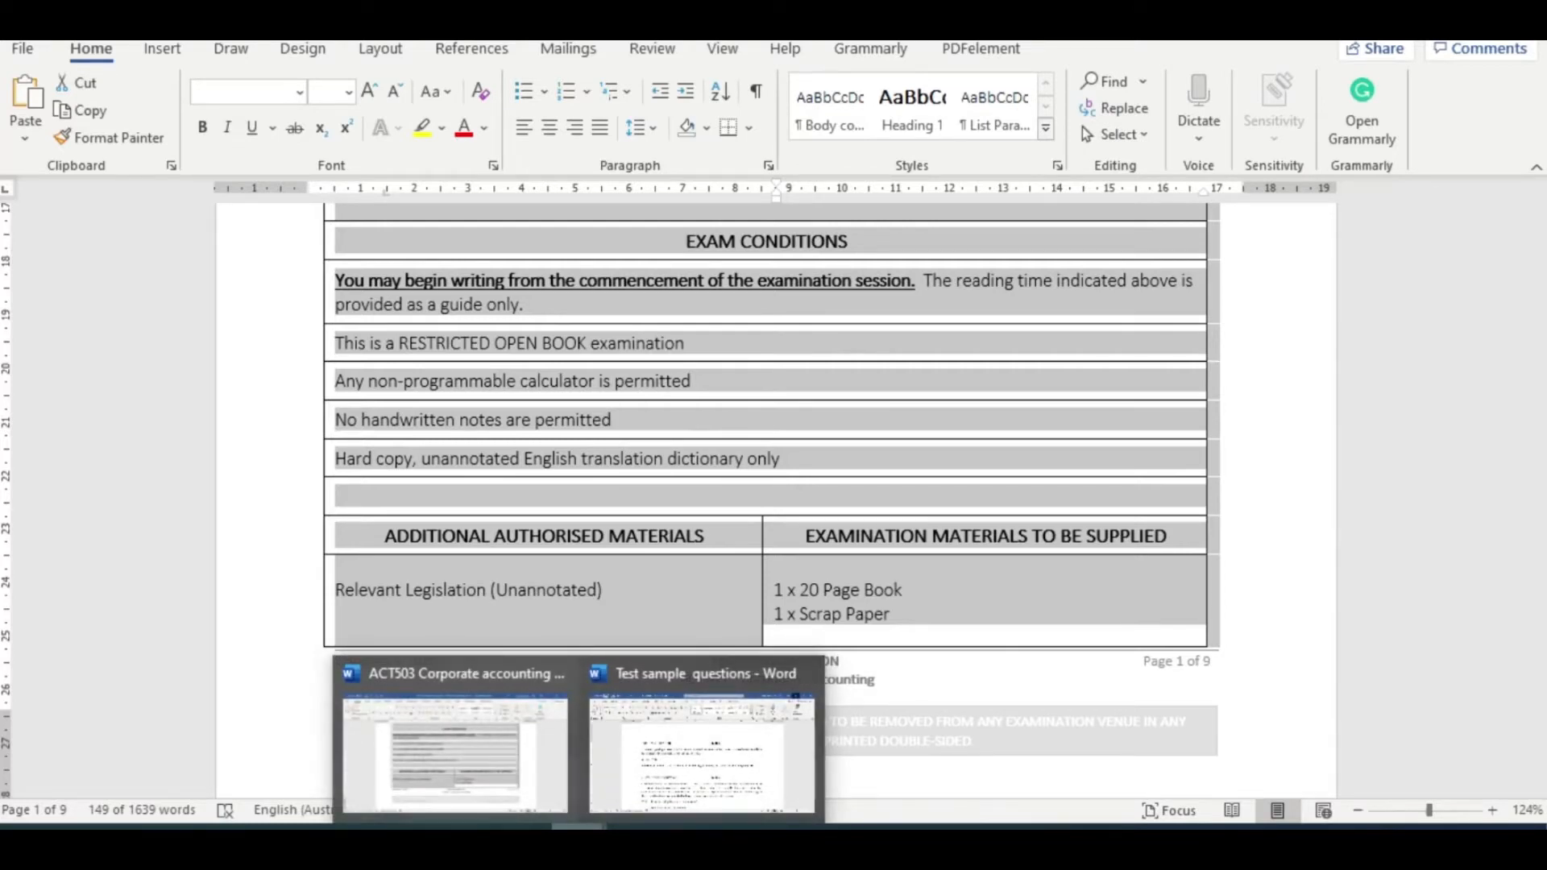
click(746, 829)
click(441, 354)
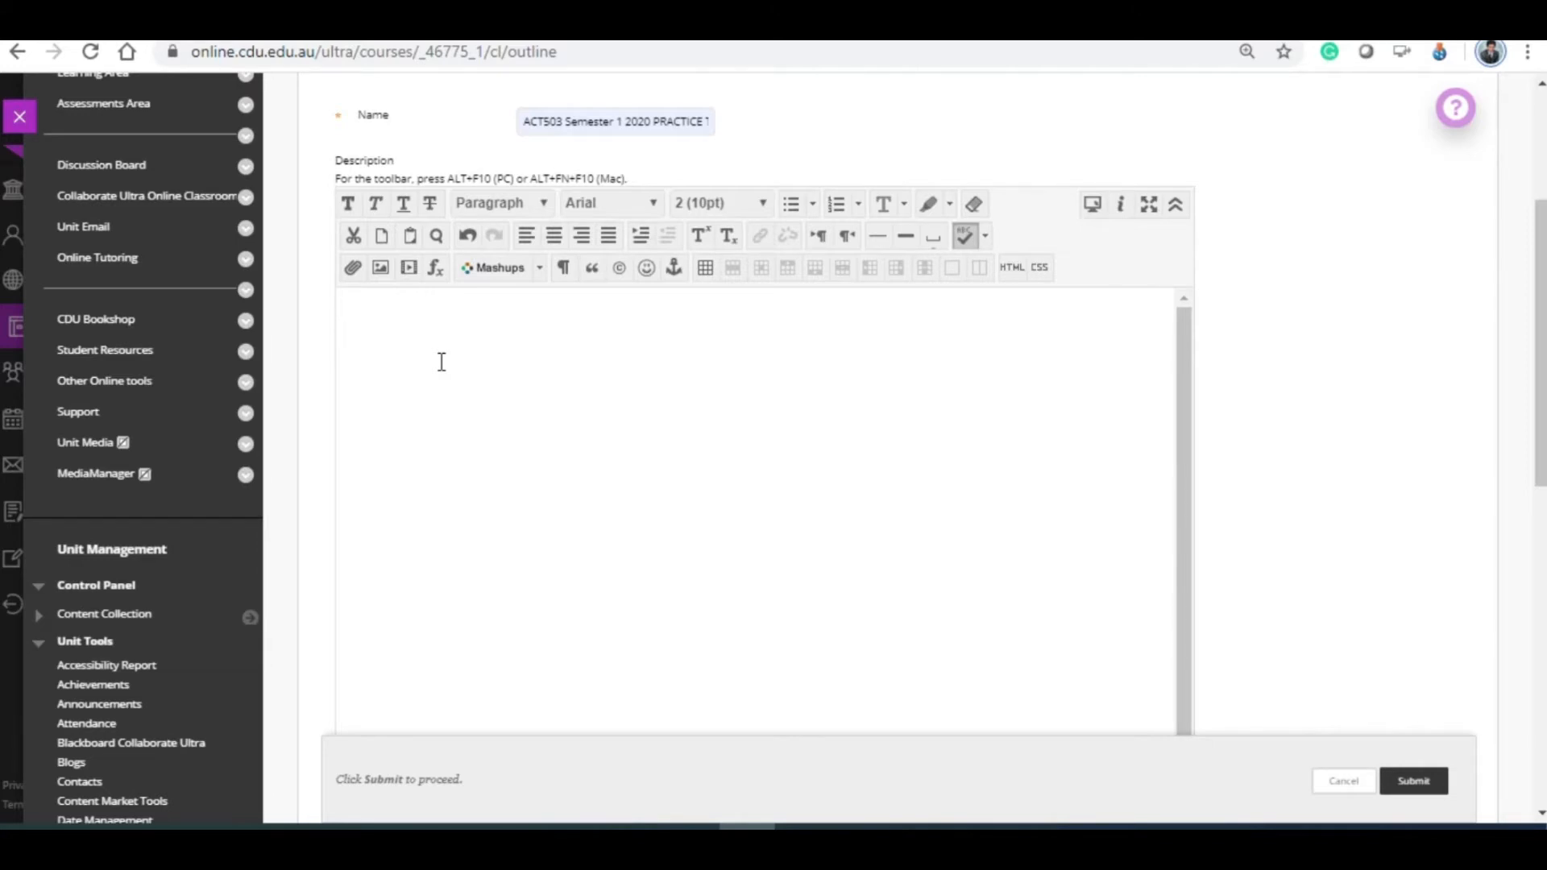
key(ctrl+v)
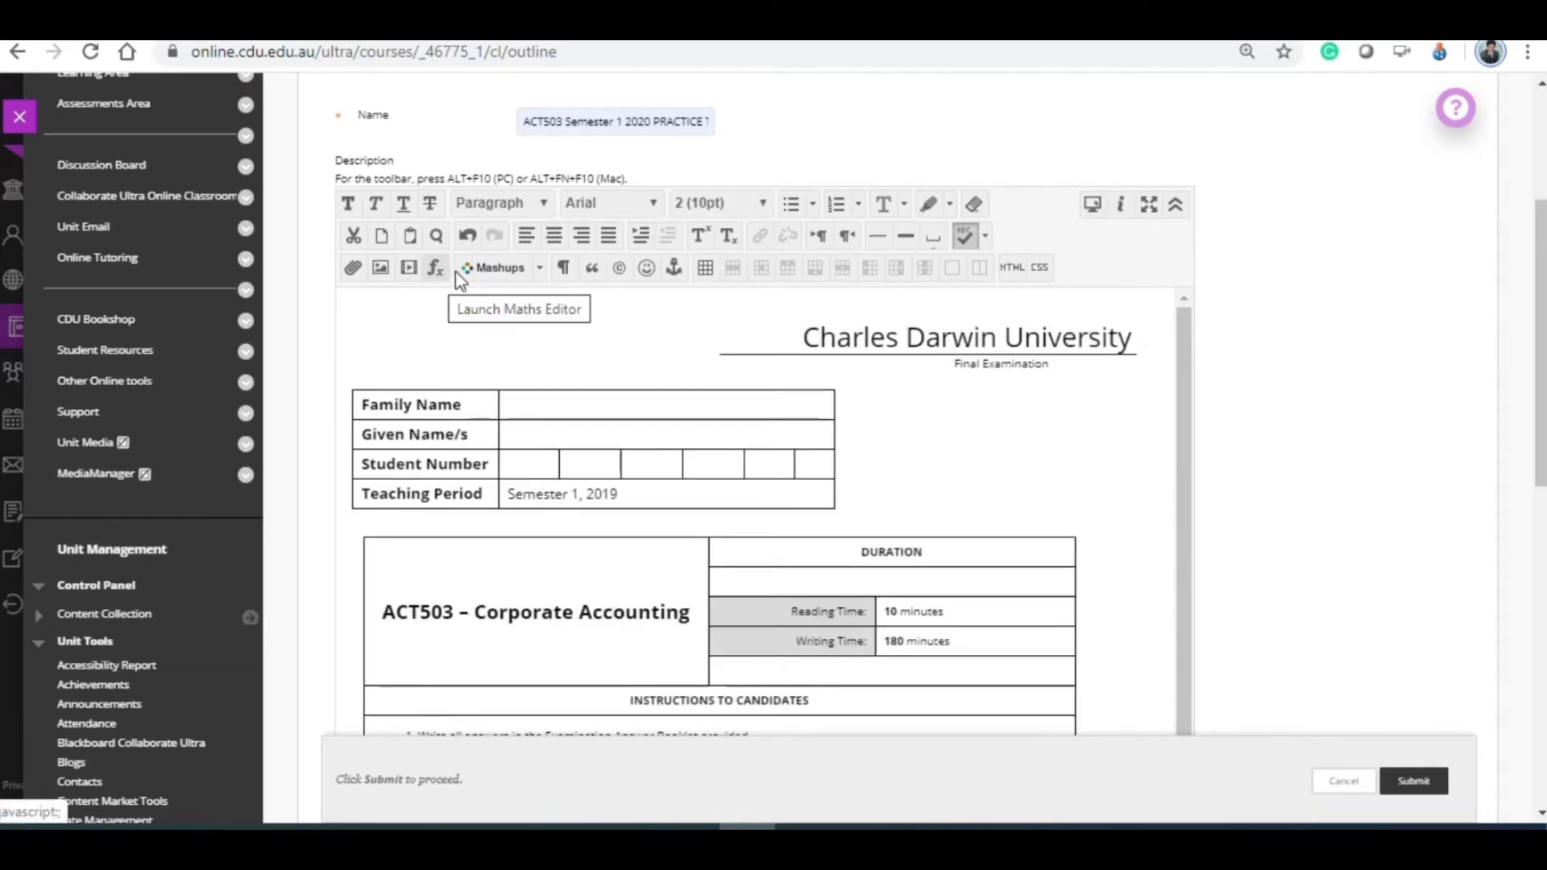
Change the teaching period to Semester 1, 2020 and reword the examination type condition to "This is an ONLINE examination"
drag(605, 497, 618, 497)
text(20)
scroll(601, 457, down, 3)
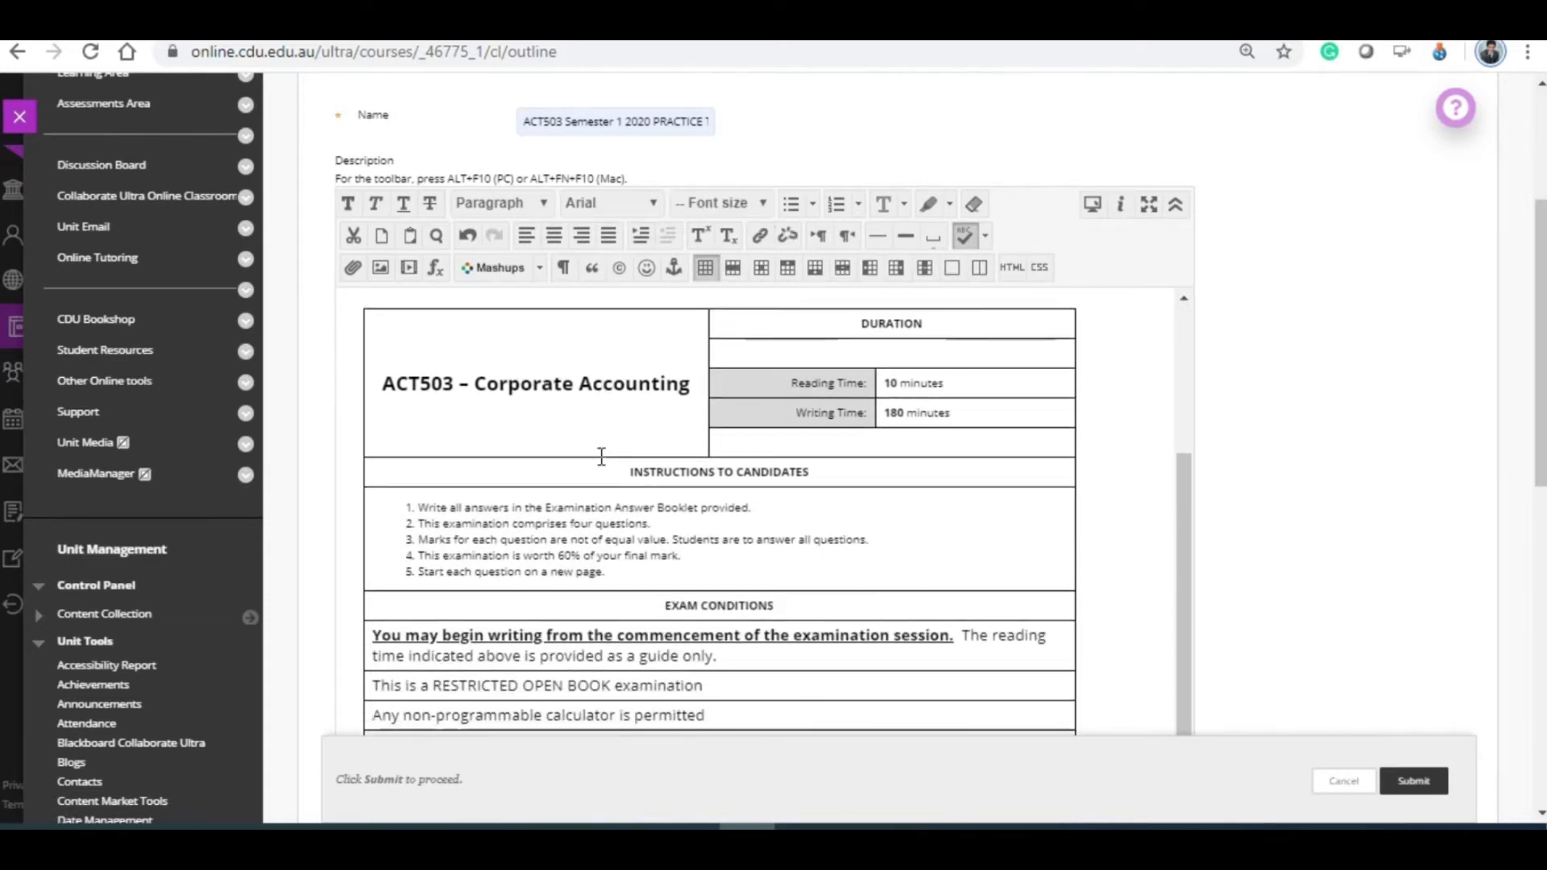
scroll(601, 458, down, 2)
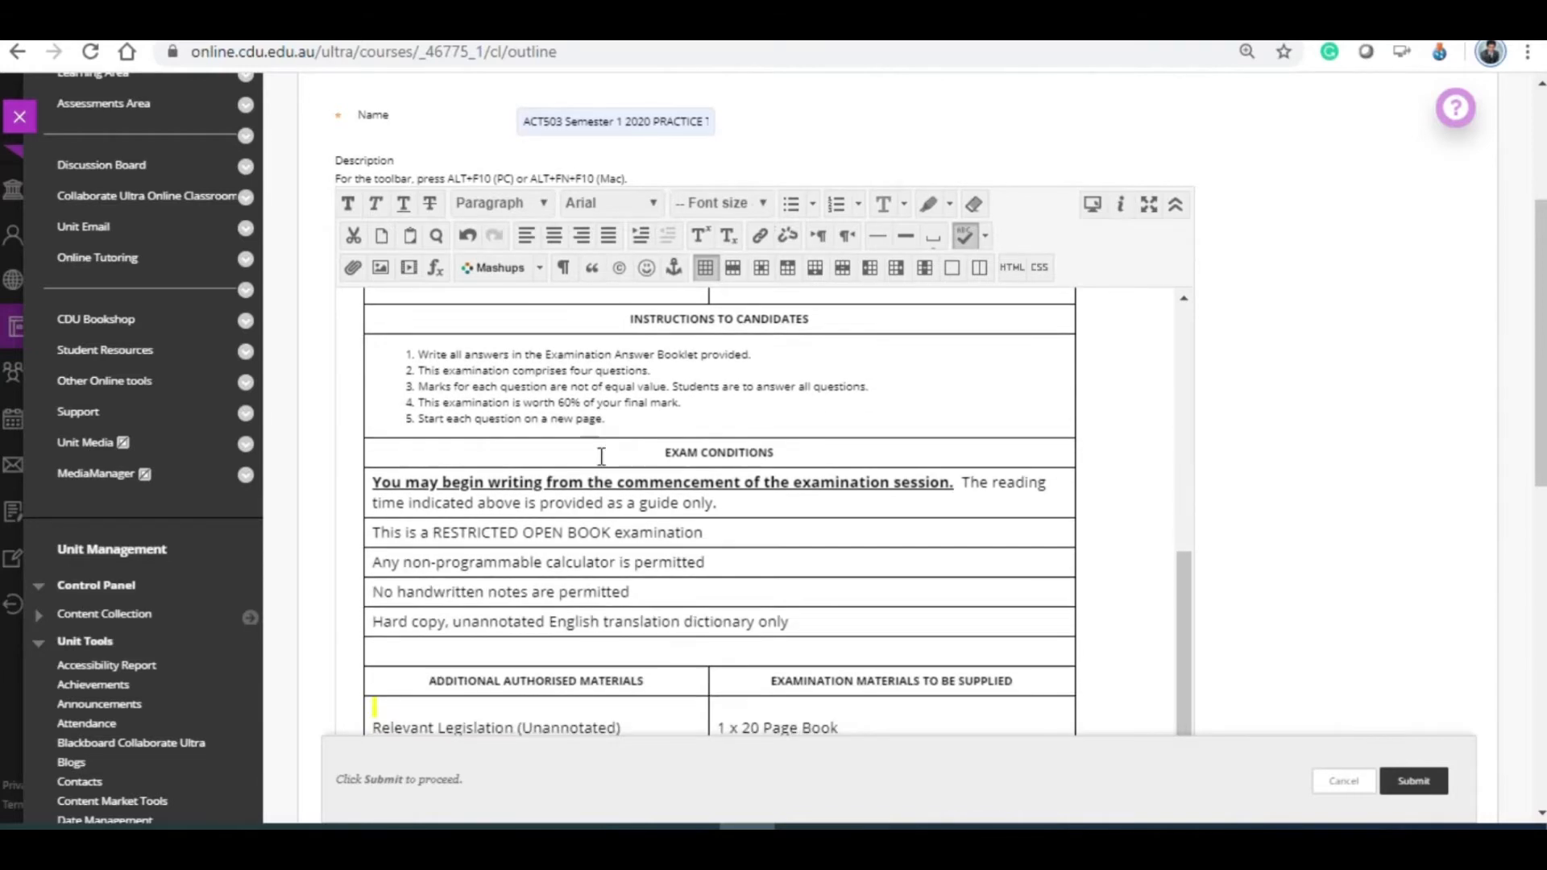
click(427, 534)
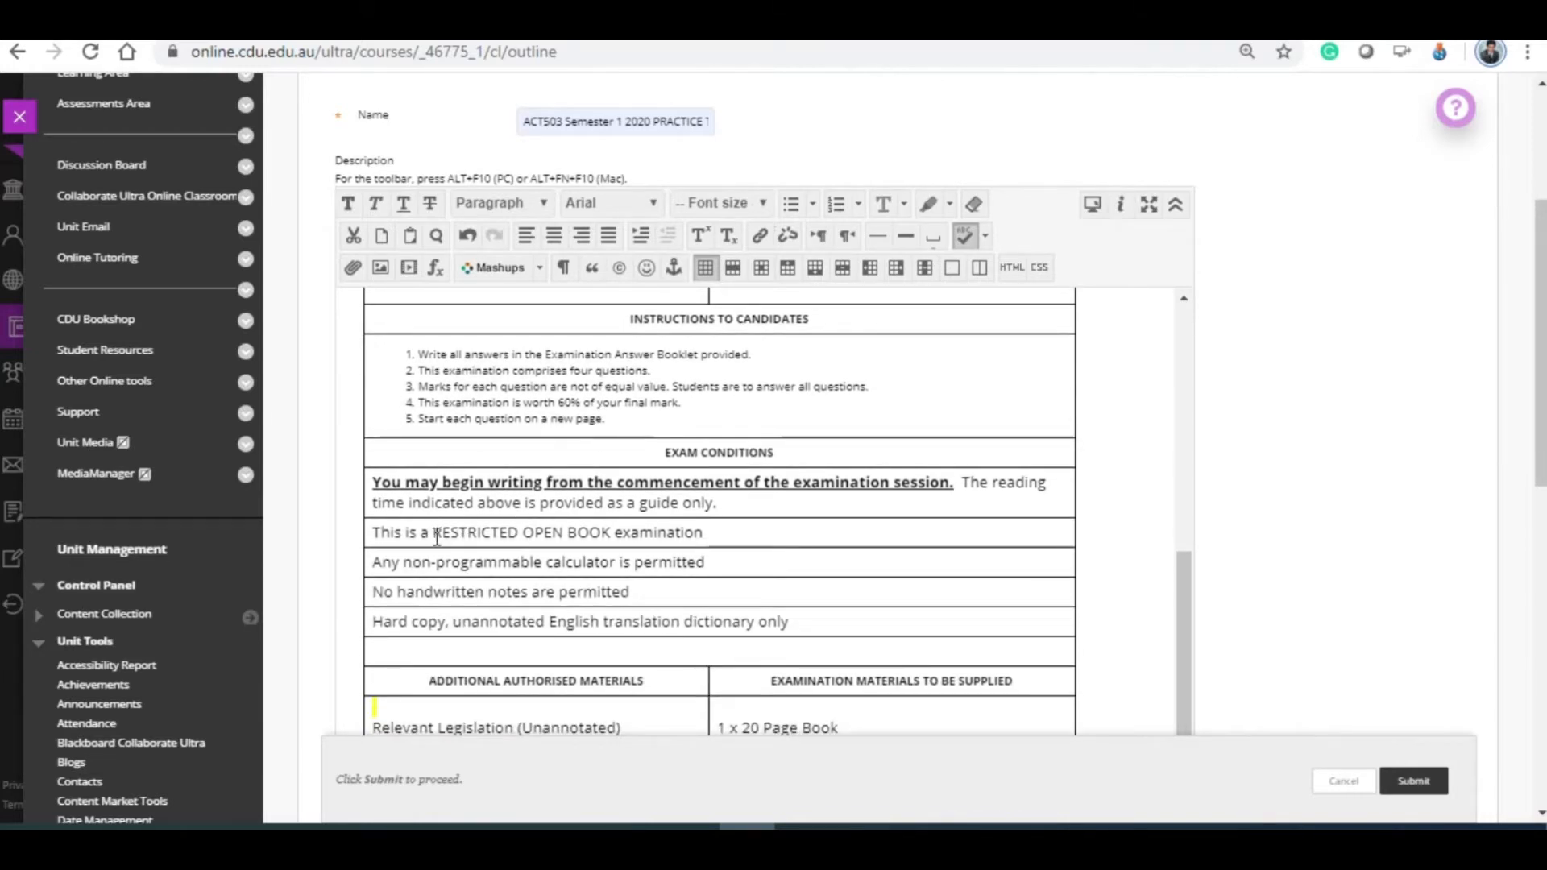
drag(430, 534, 611, 530)
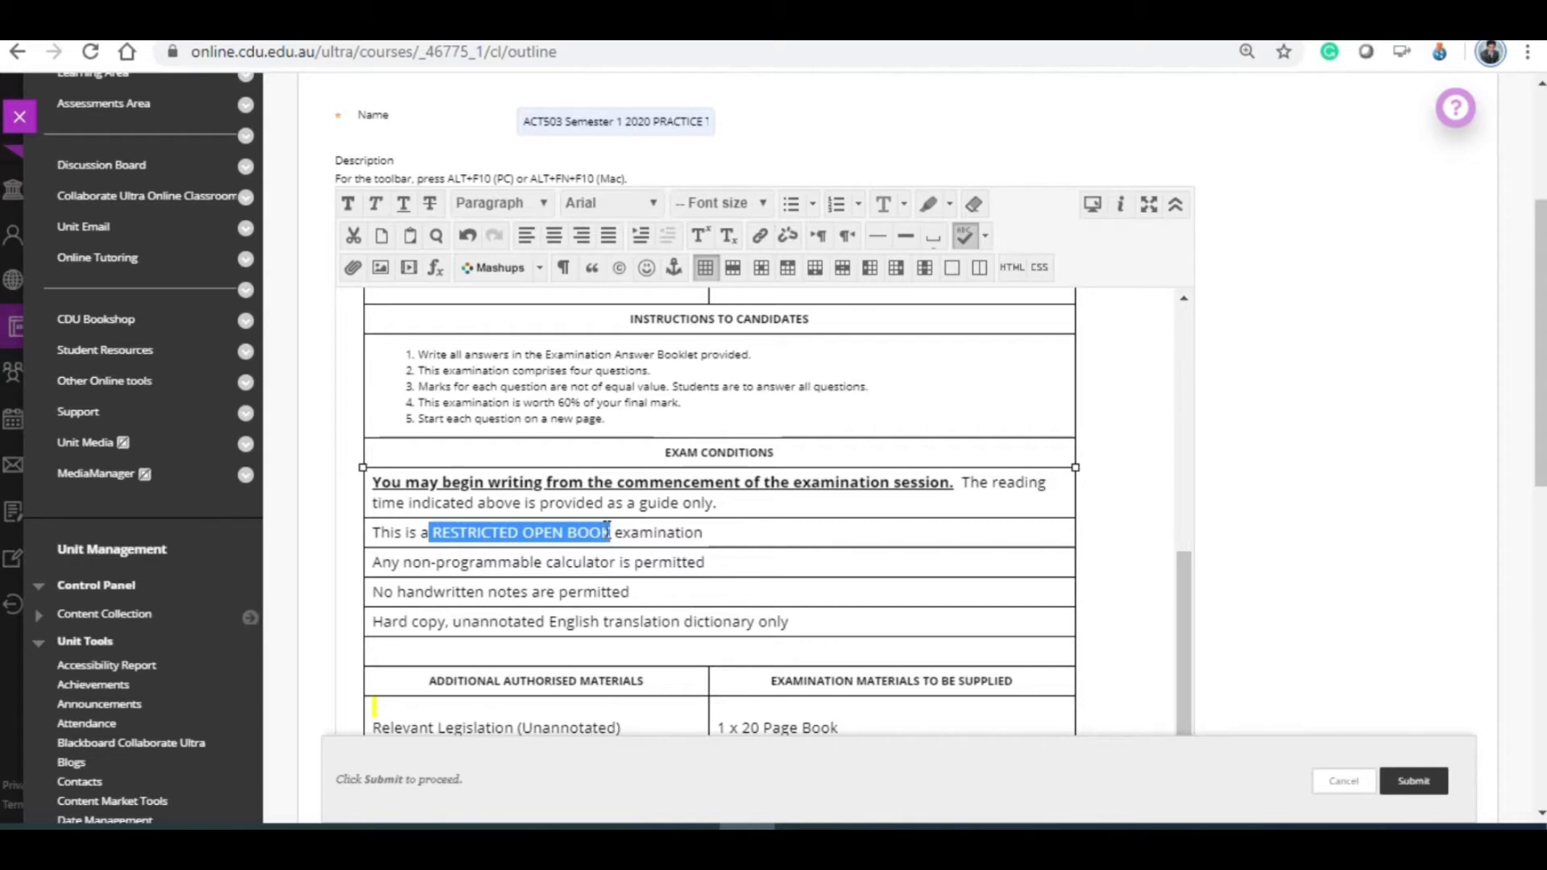
text(n ONLINE)
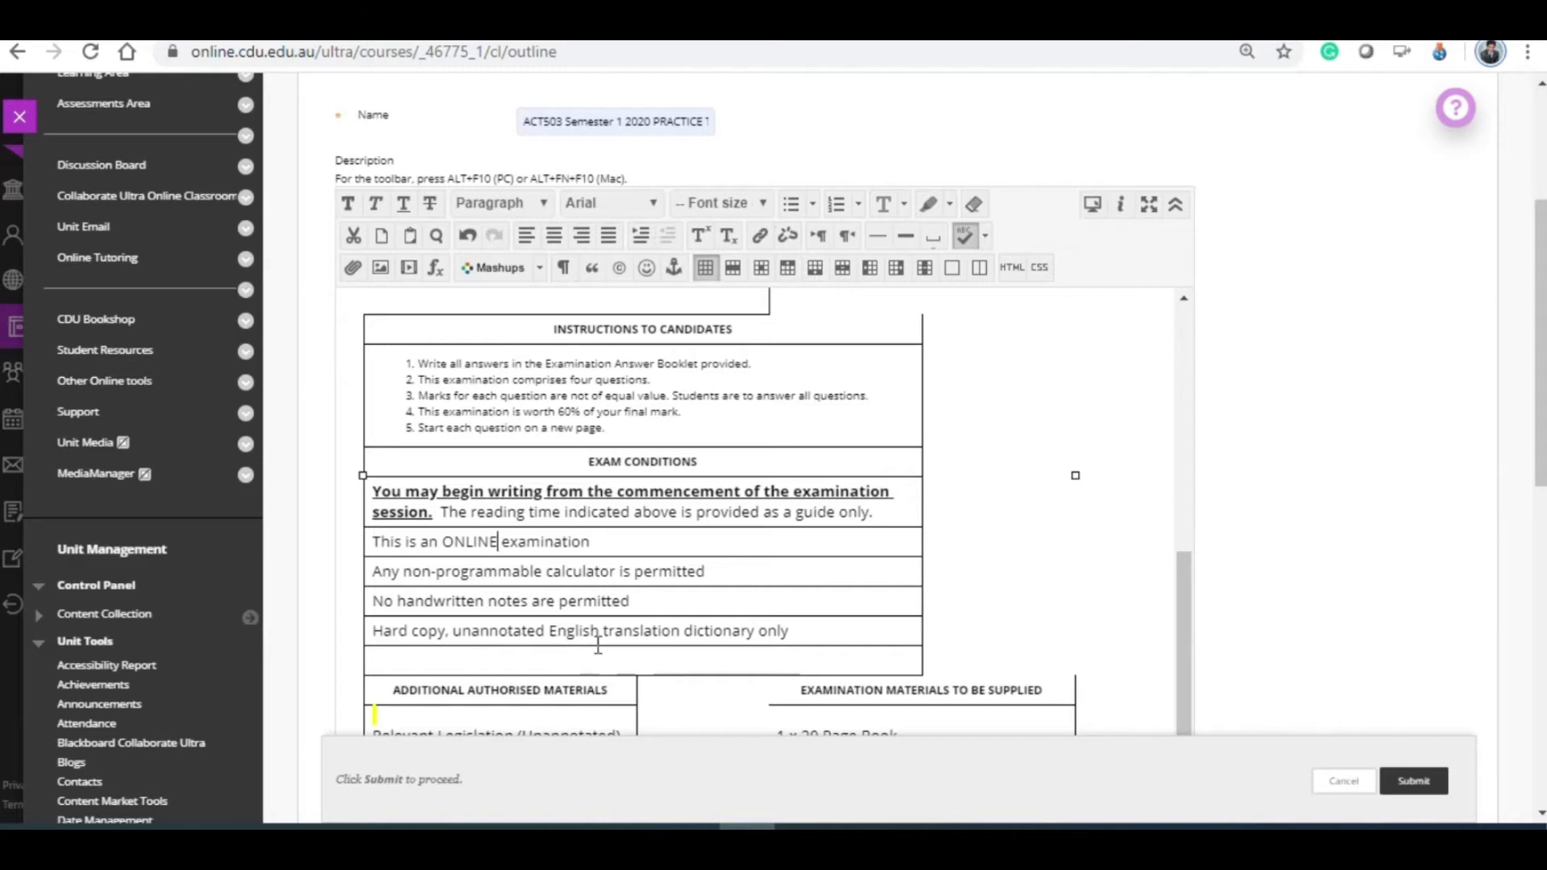
Delete the exam condition about the hard copy English translation dictionary
drag(793, 637, 370, 636)
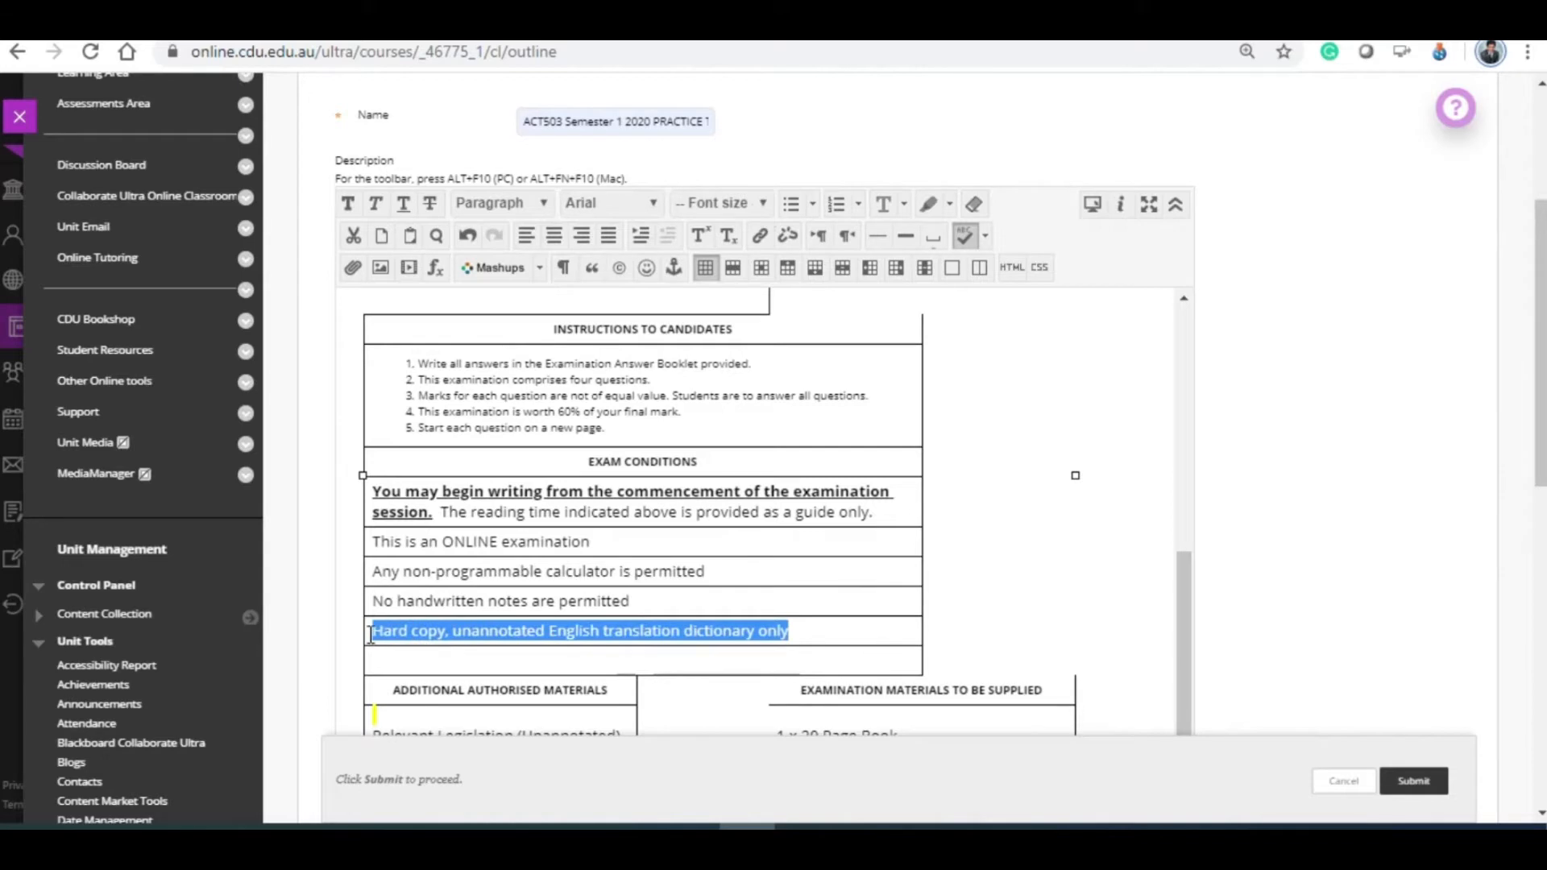
key(Delete)
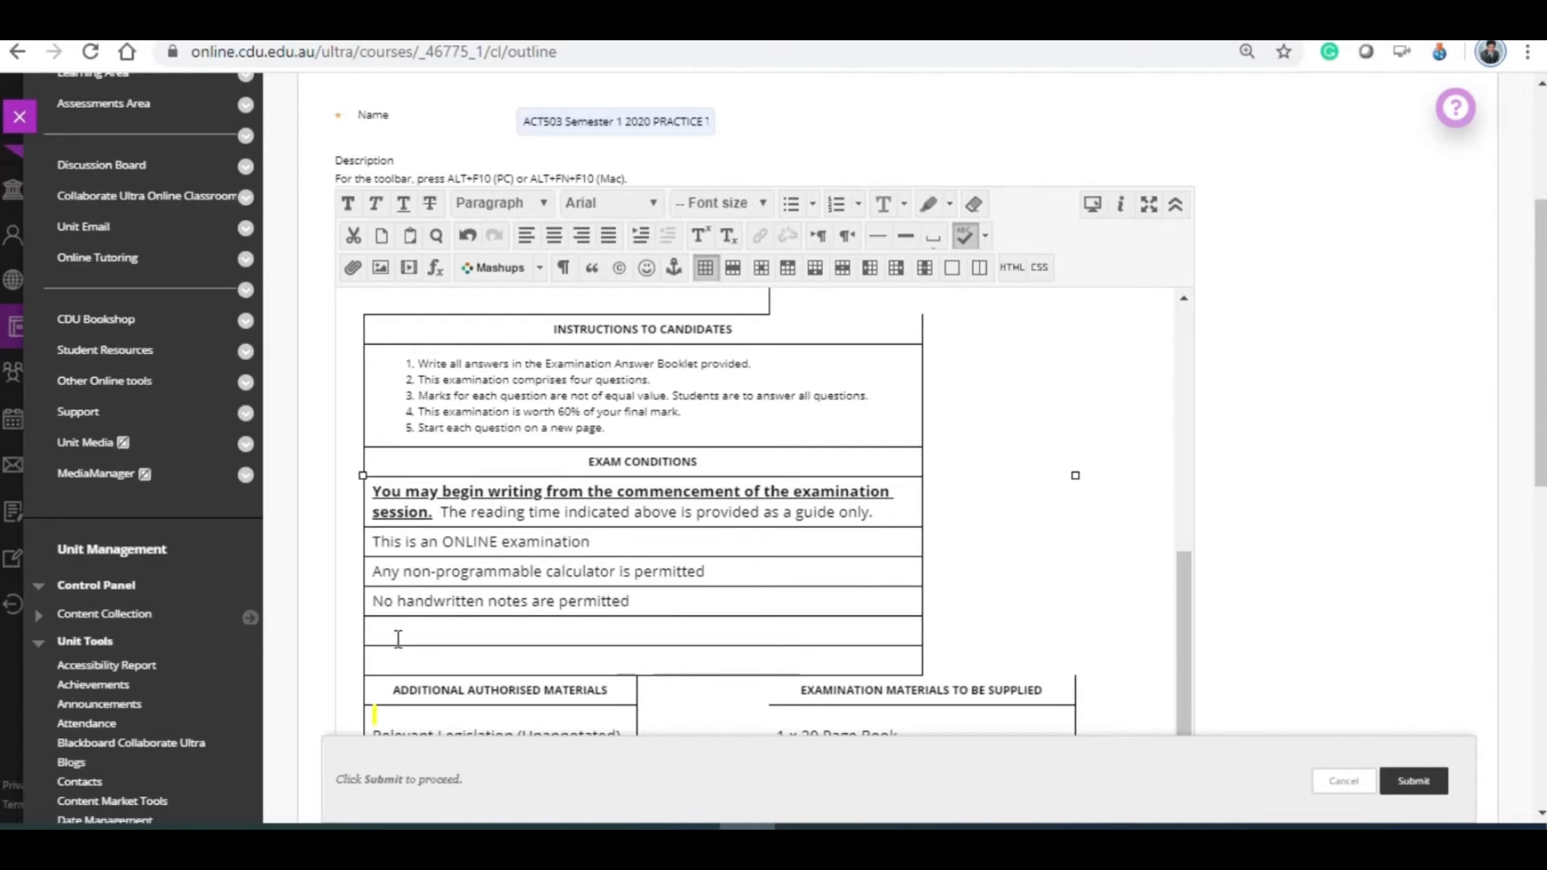
Replace the entries under Additional Authorised Materials and Examination Materials To Be Supplied with "Nil"
scroll(398, 637, down, 3)
click(637, 575)
drag(370, 506, 629, 507)
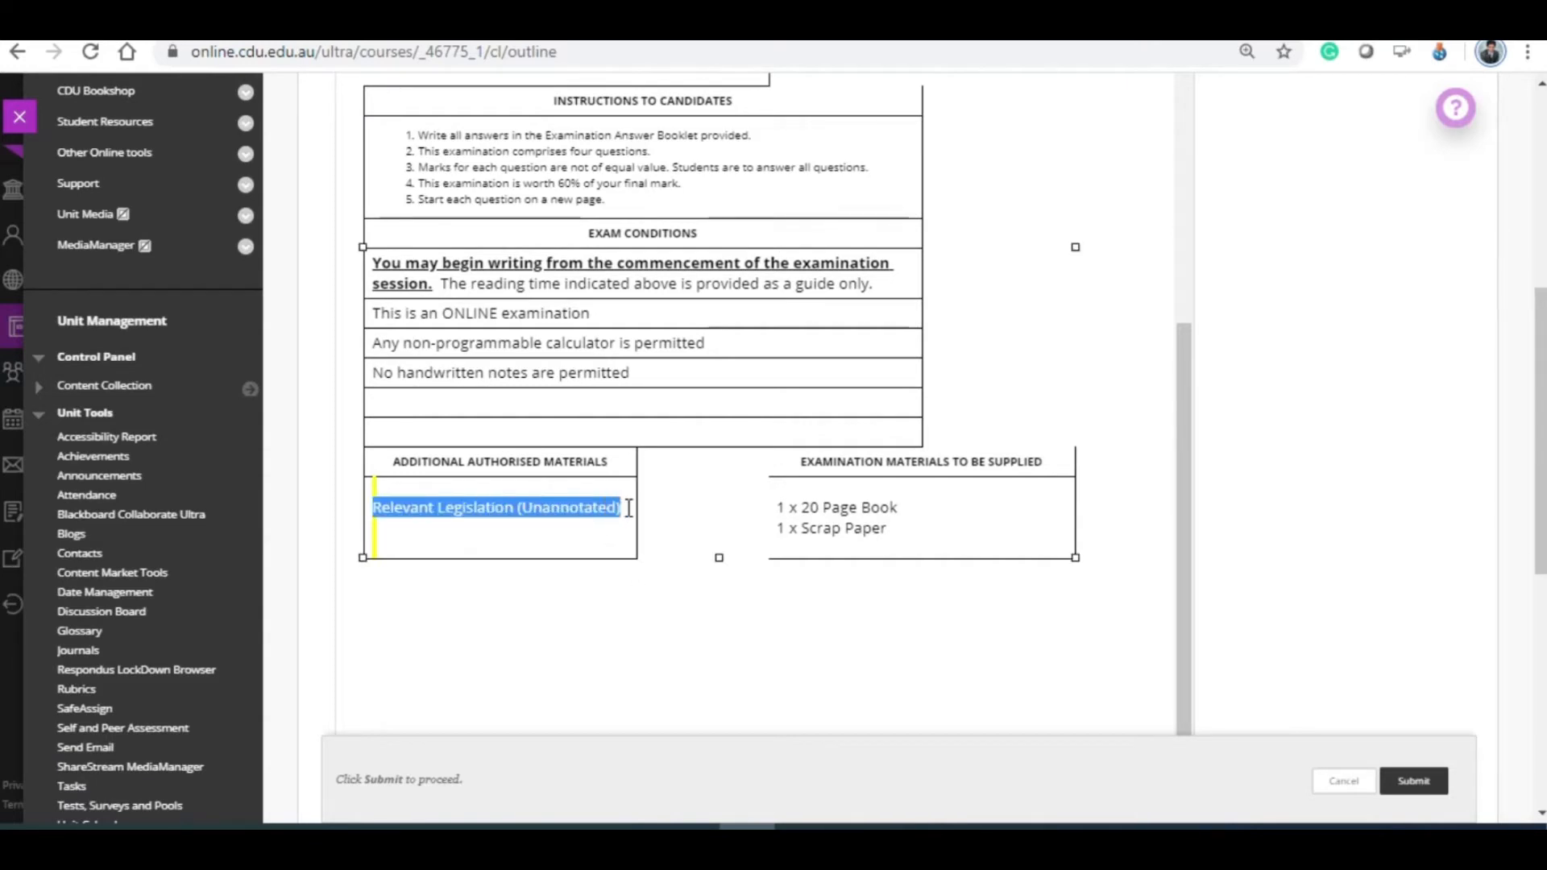
text(ni)
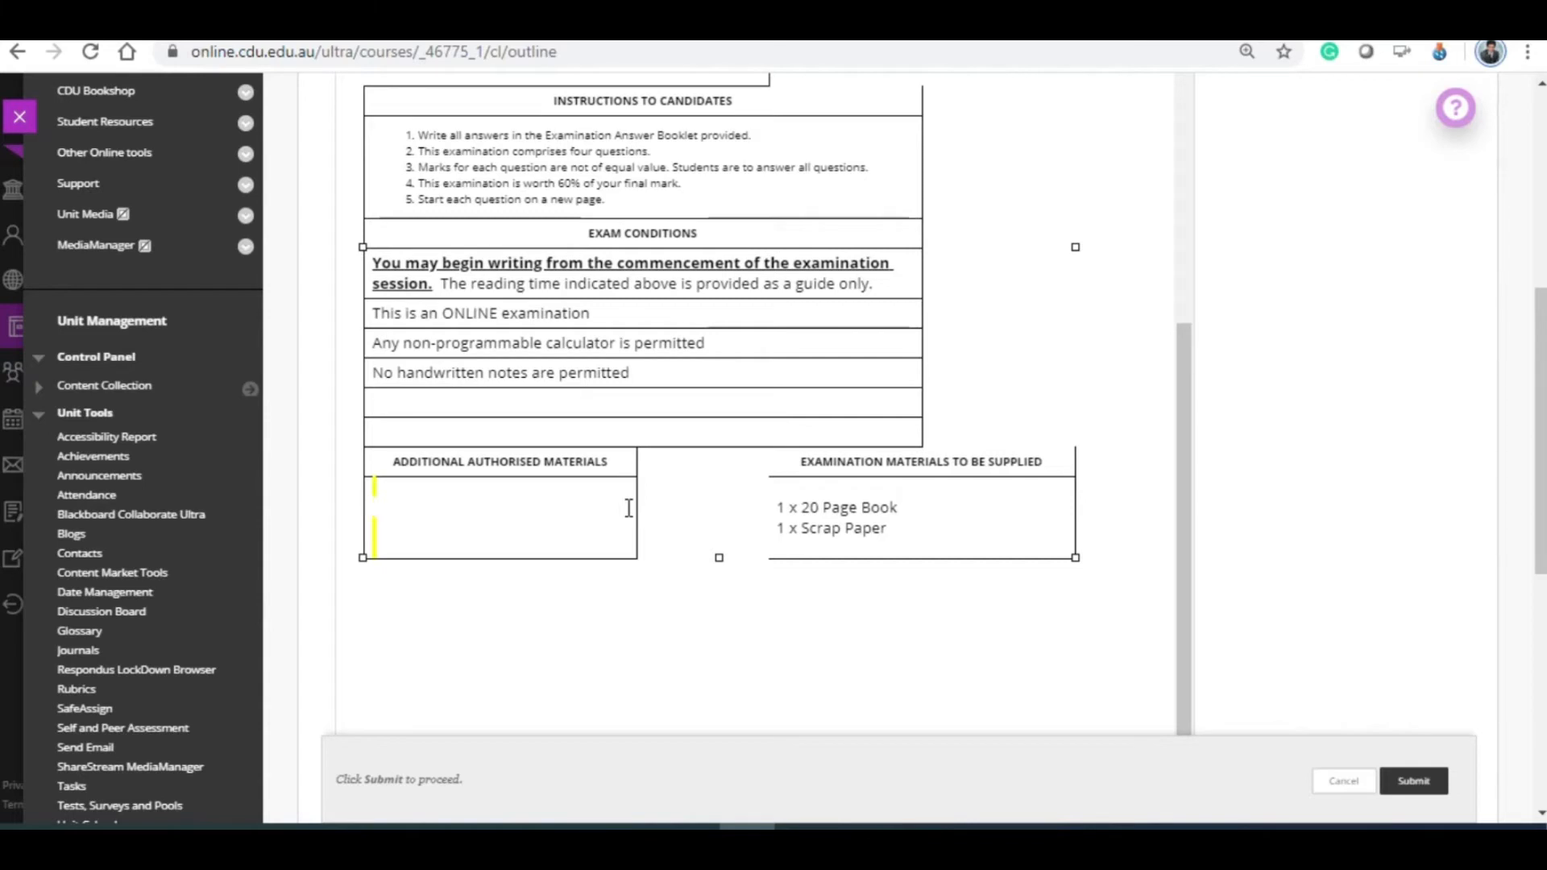
text(InIL)
key(BackSpace)
key(BackSpace)
key(BackSpace)
text(N)
drag(889, 528, 773, 487)
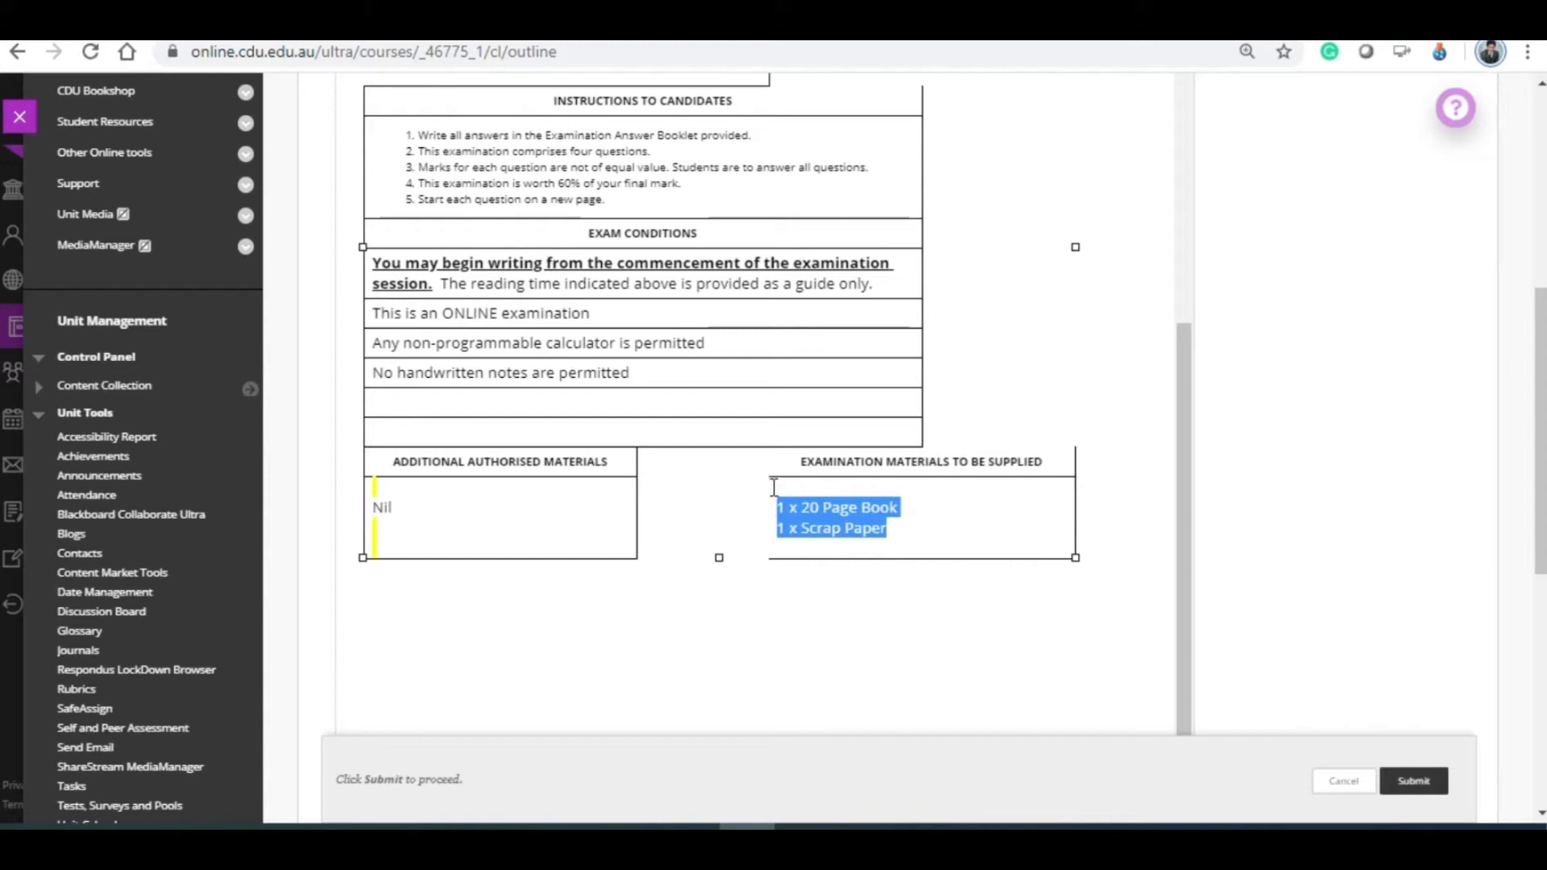
text(Nil)
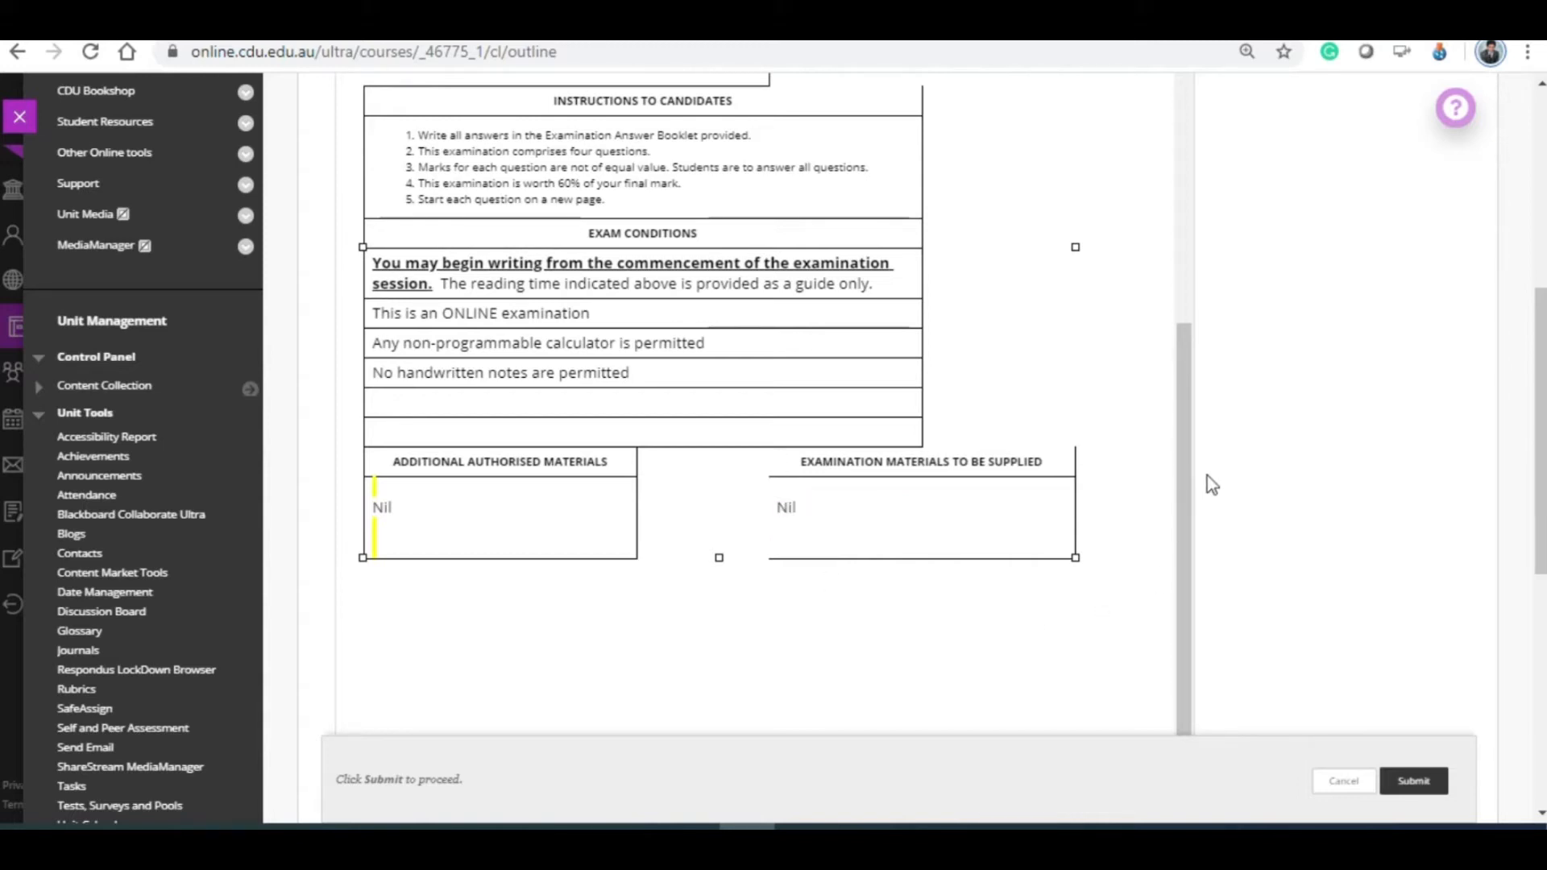
Check the edited cover page in the description and submit the test information with the Instructions field left empty
drag(1540, 458, 1500, 410)
scroll(949, 435, up, 5)
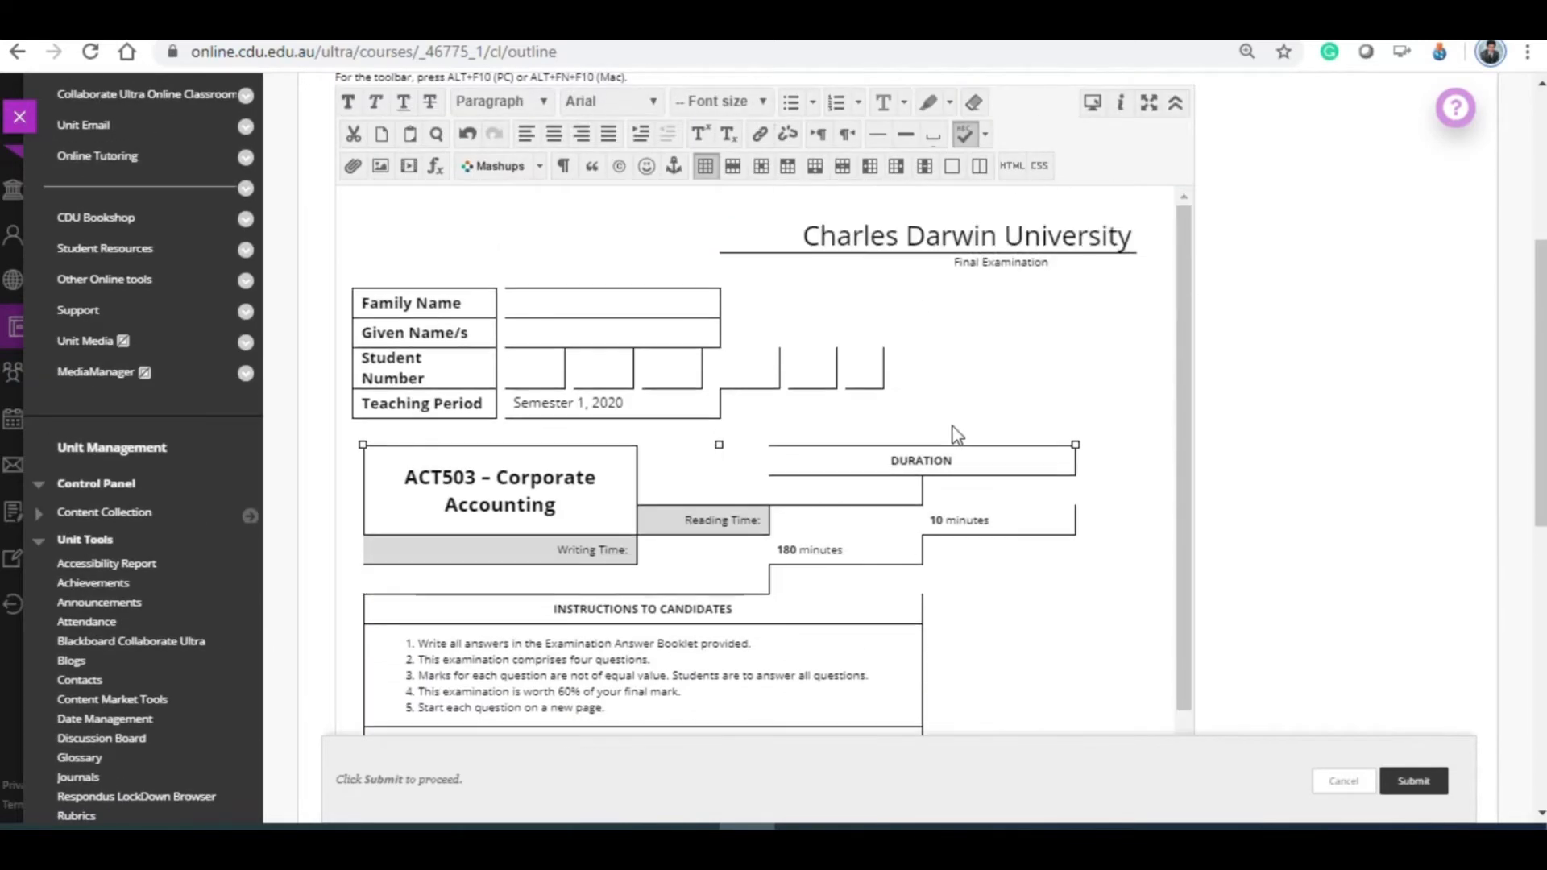
scroll(954, 425, down, 3)
scroll(954, 427, down, 2)
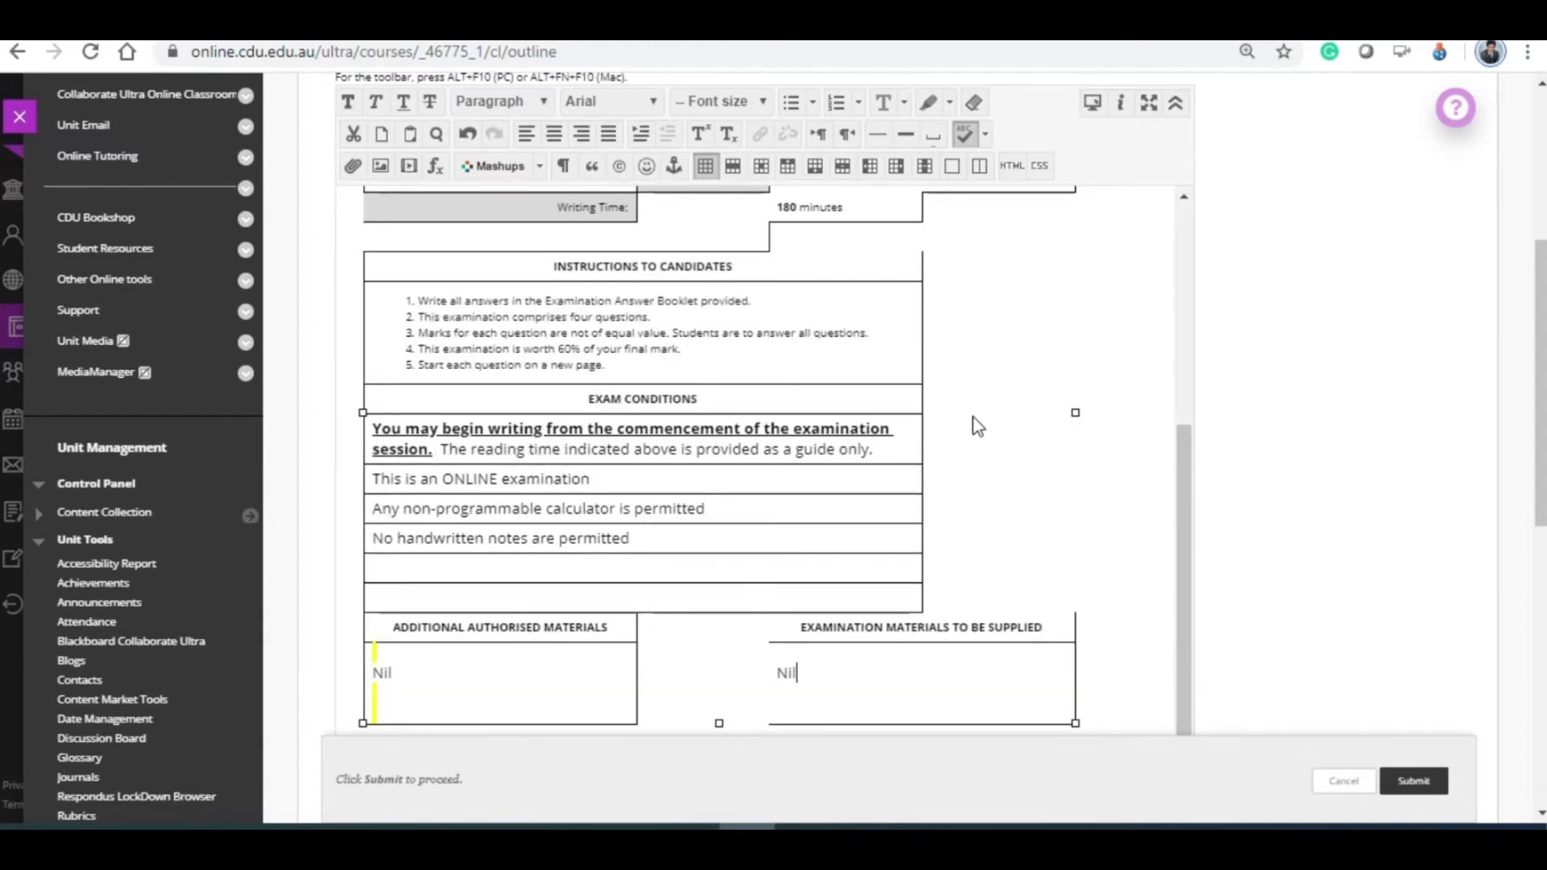
scroll(967, 417, down, 4)
click(855, 590)
scroll(718, 530, up, 5)
scroll(721, 532, down, 5)
scroll(736, 538, down, 3)
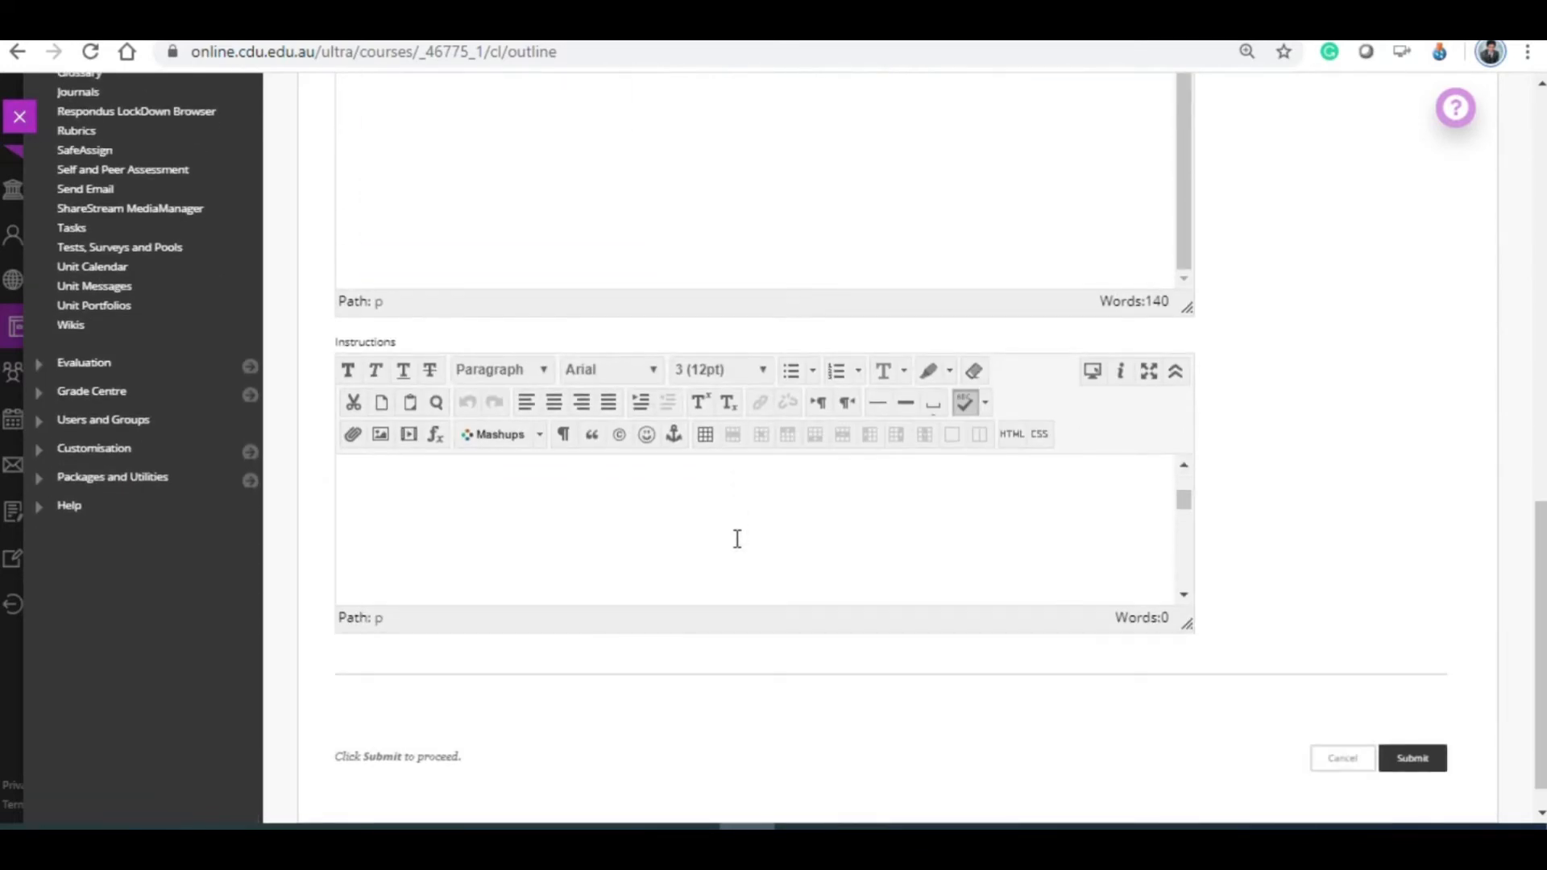
click(1425, 764)
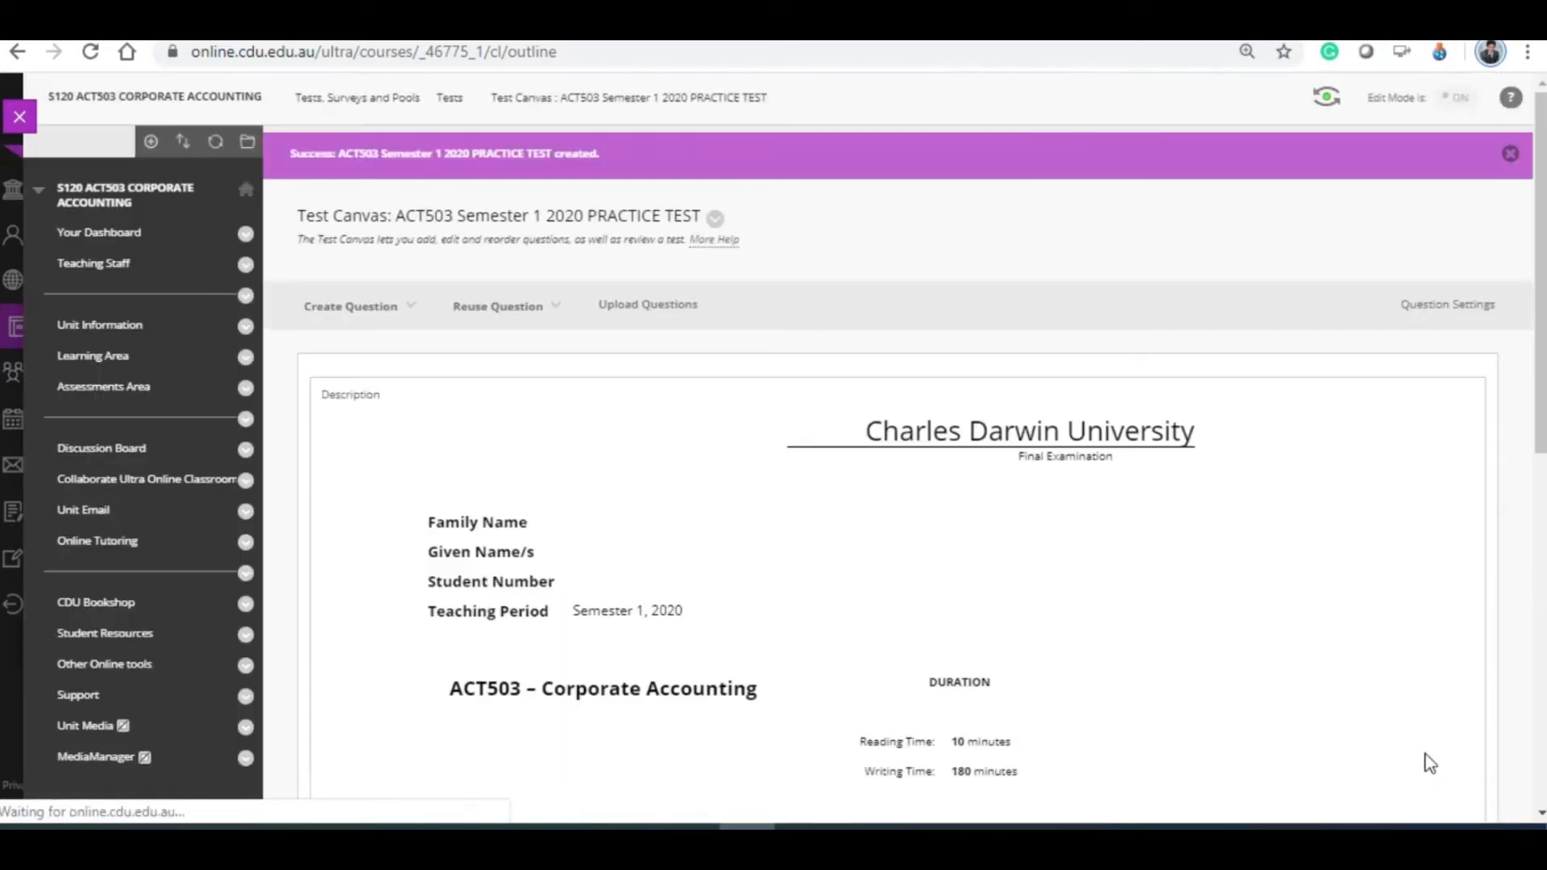
Finish the test canvas without adding questions and add the existing test ACT503 Semester 1 2020 PRACTICE TEST to the Assessments Area
scroll(1264, 605, down, 7)
scroll(1269, 604, down, 2)
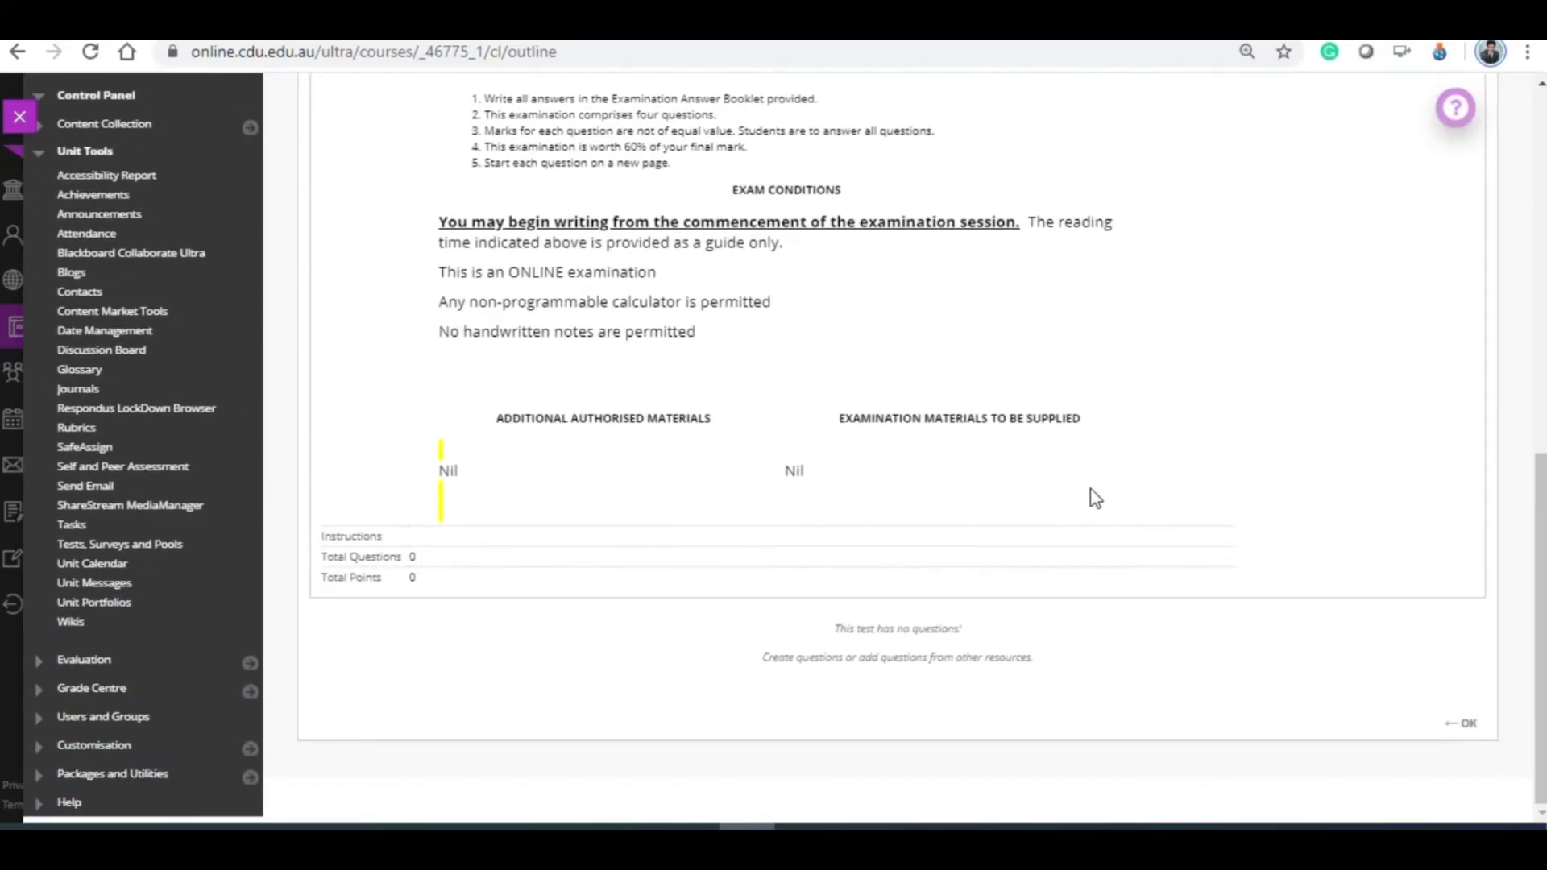
scroll(1095, 498, up, 4)
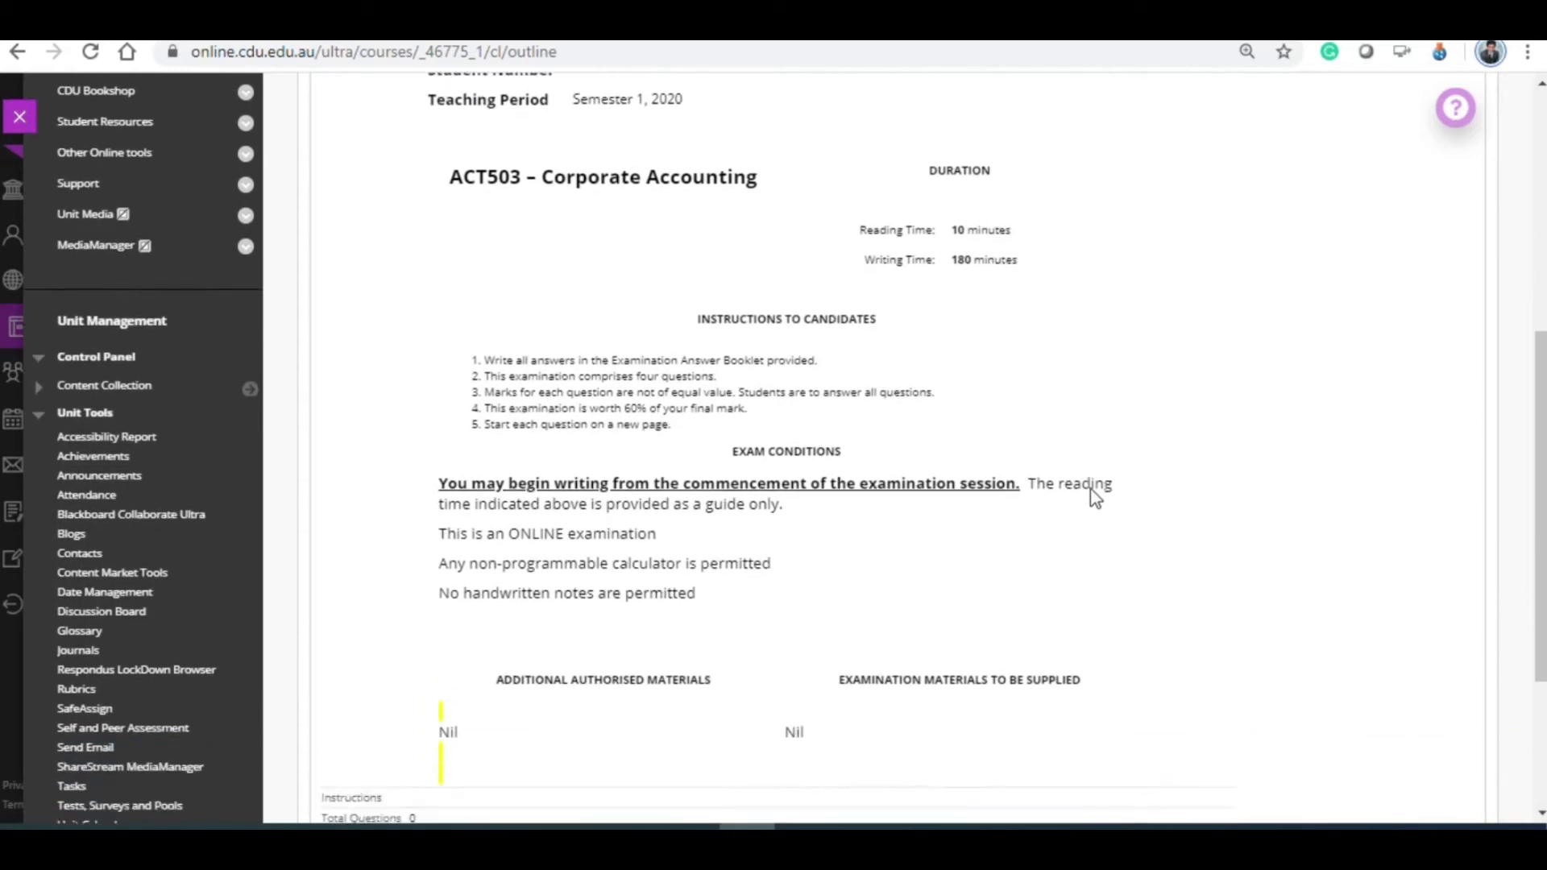
scroll(1095, 498, down, 4)
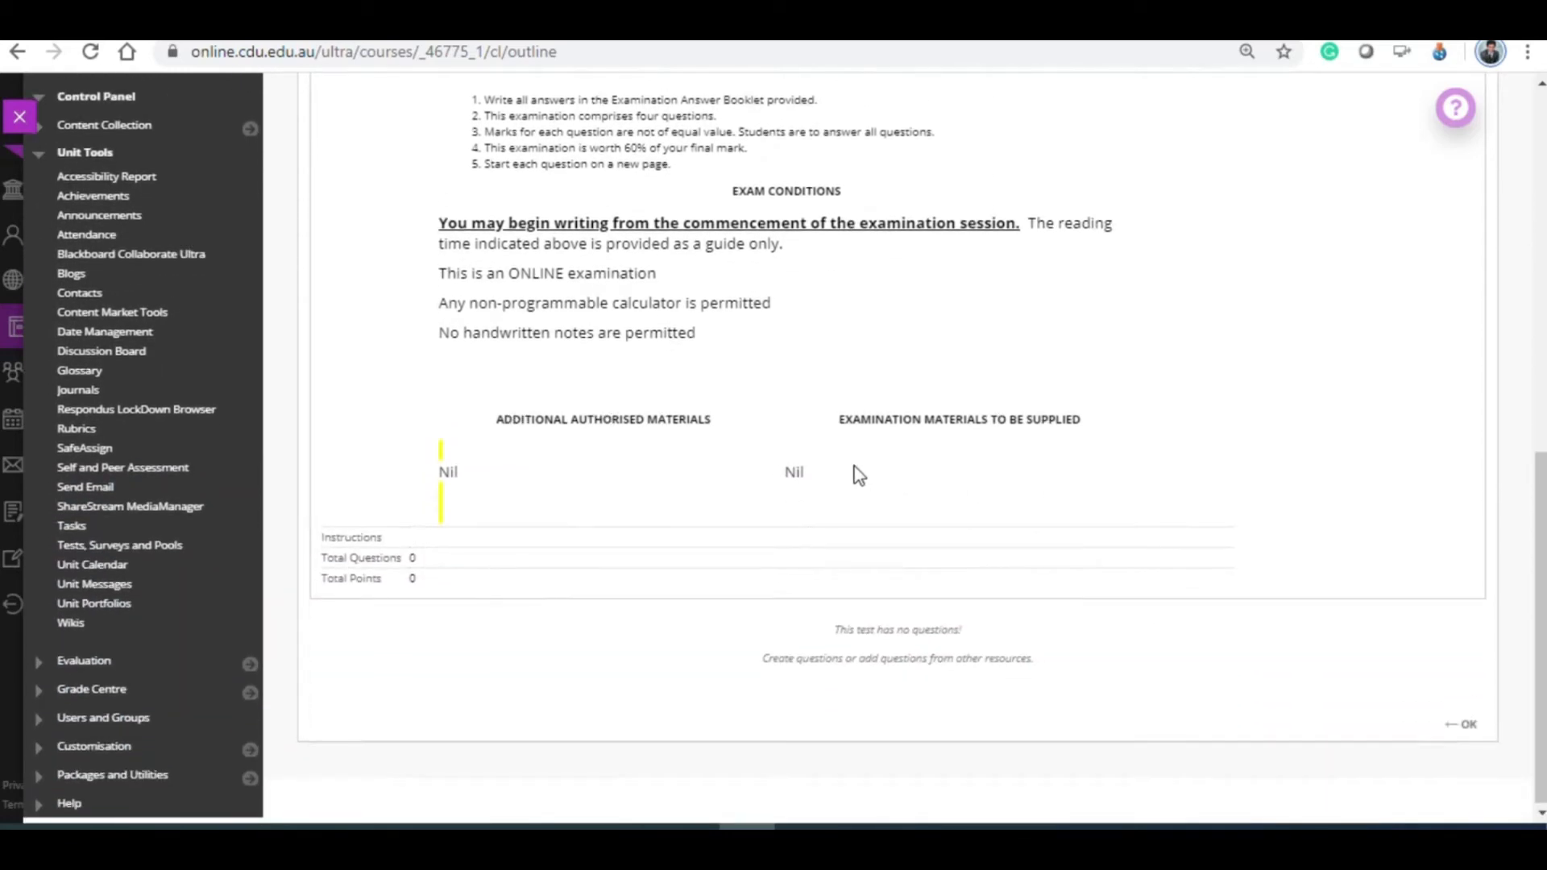
scroll(858, 476, up, 8)
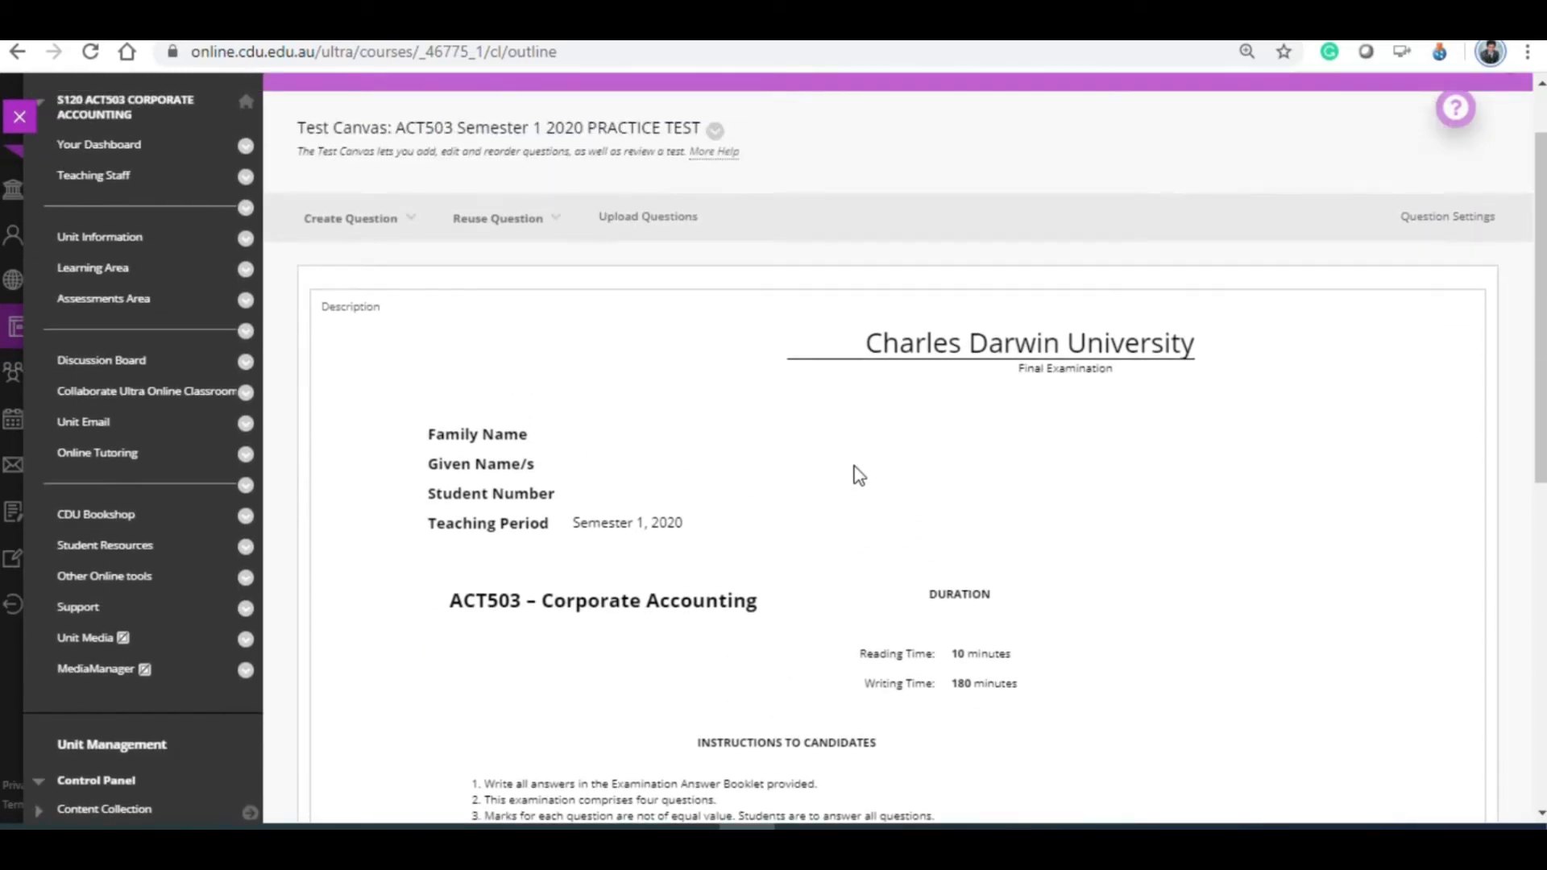
scroll(859, 476, down, 9)
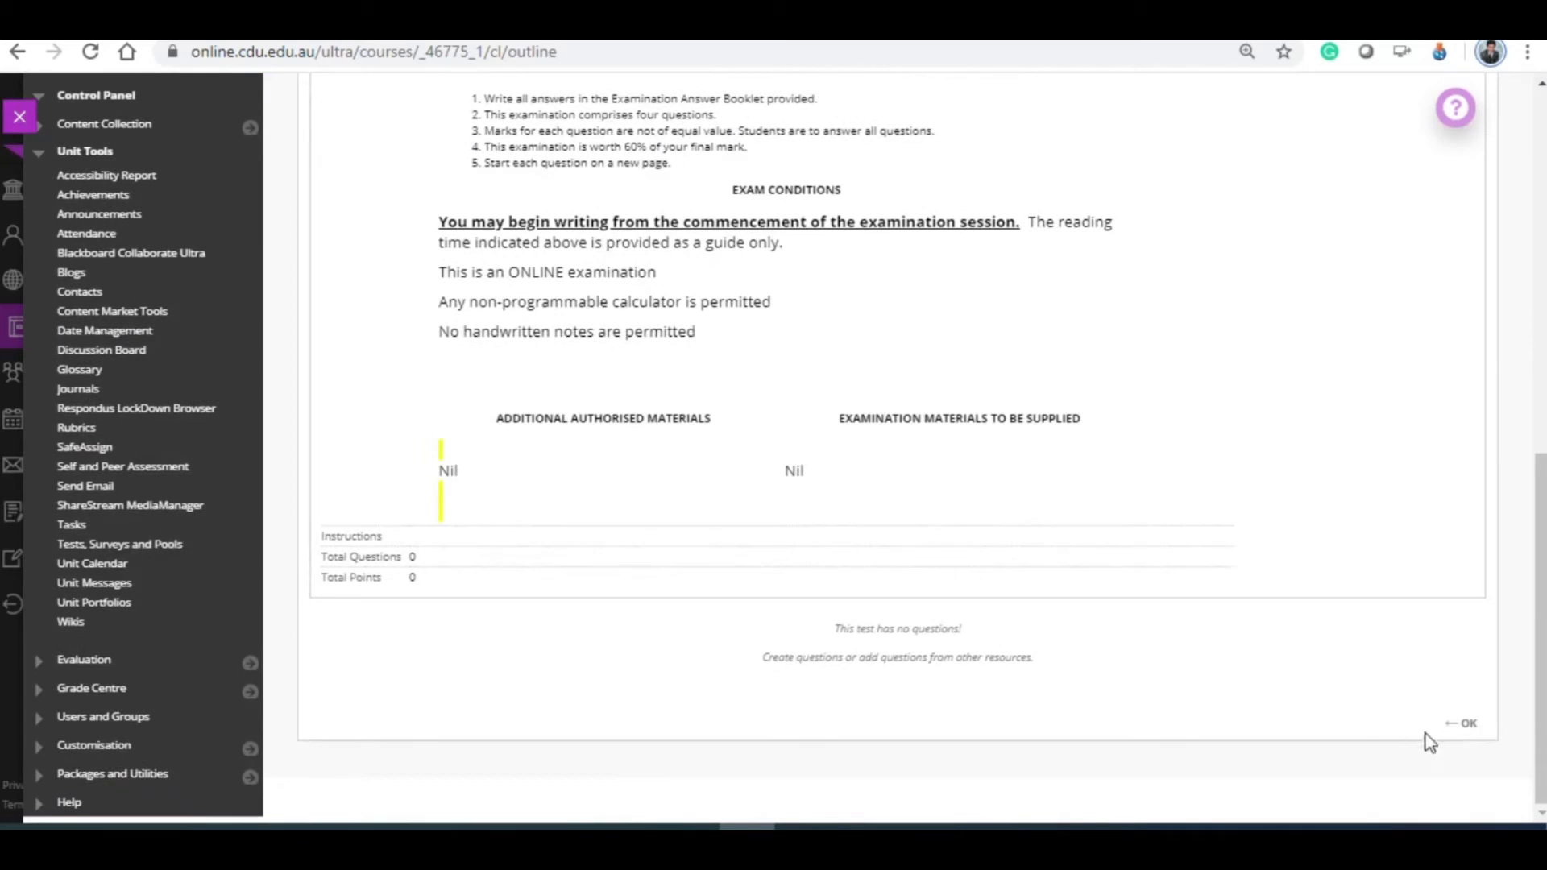
click(1455, 726)
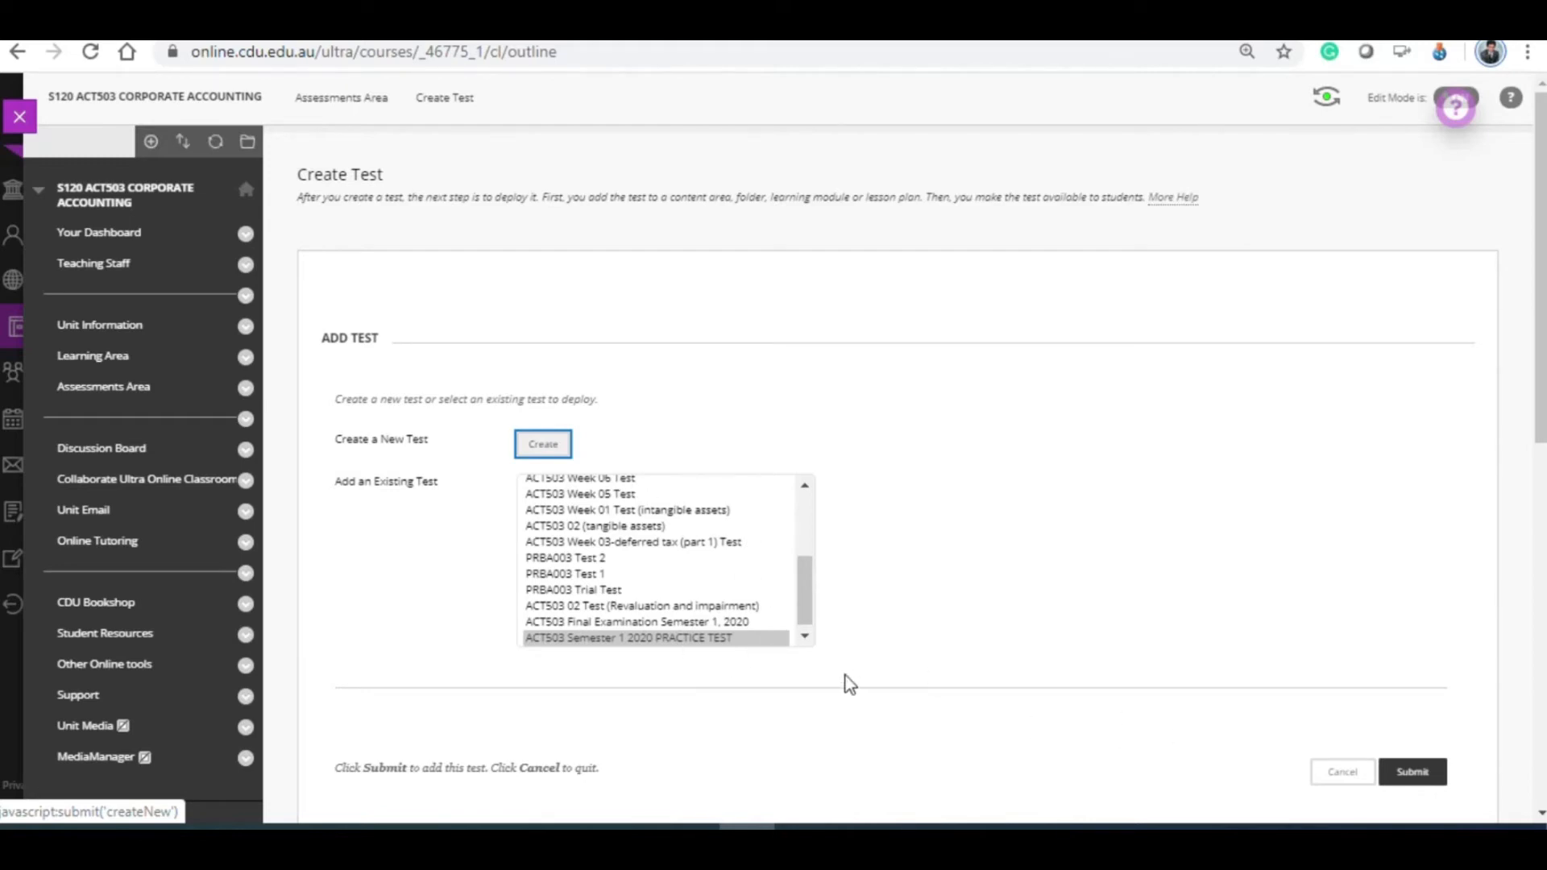
click(668, 643)
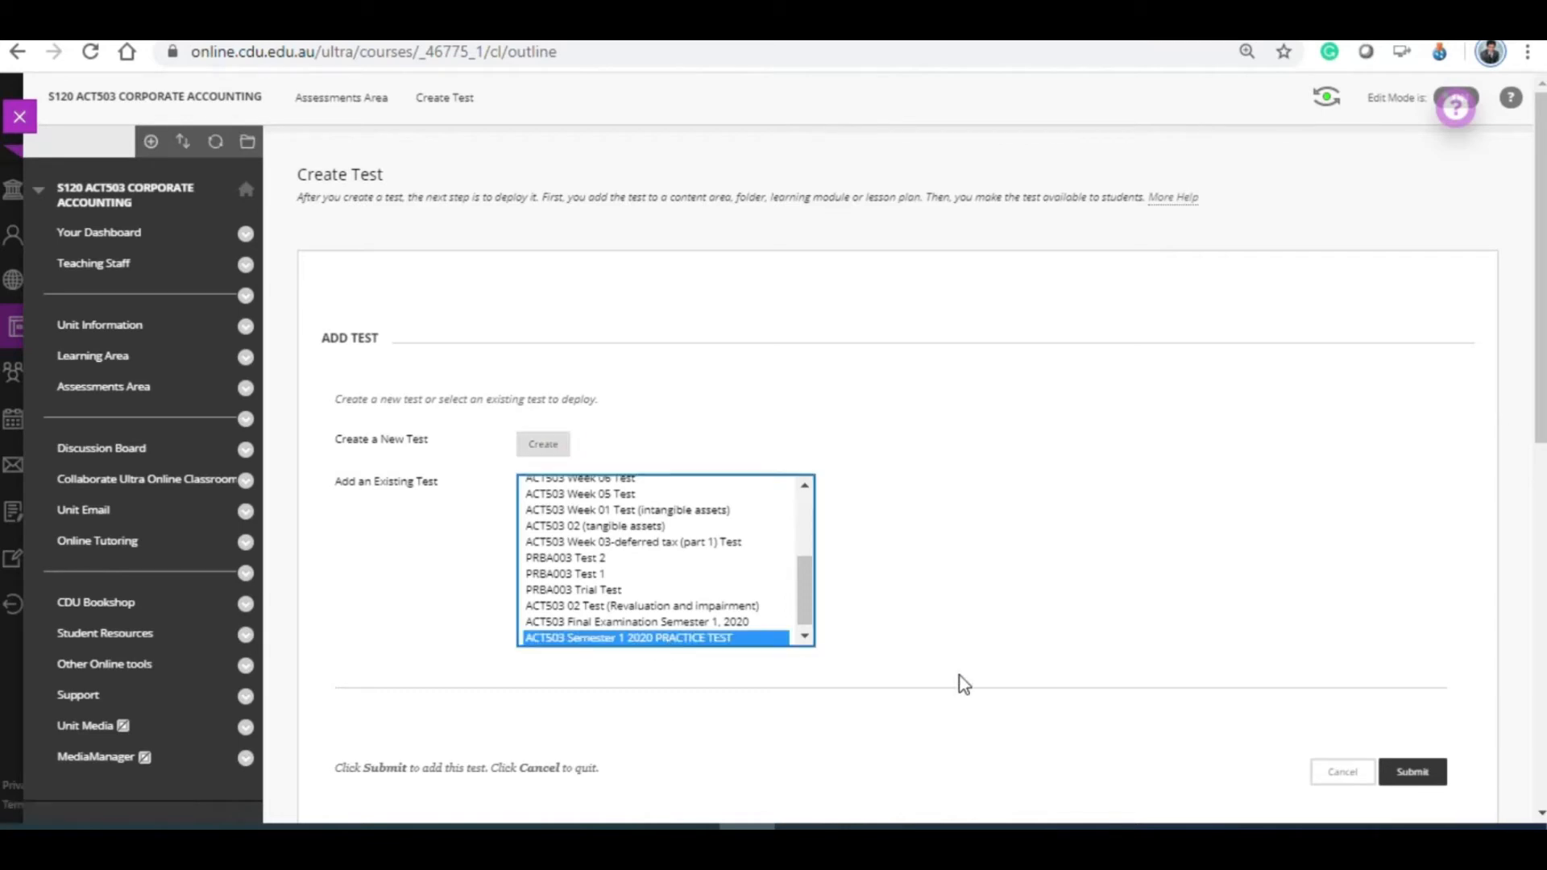
click(1416, 771)
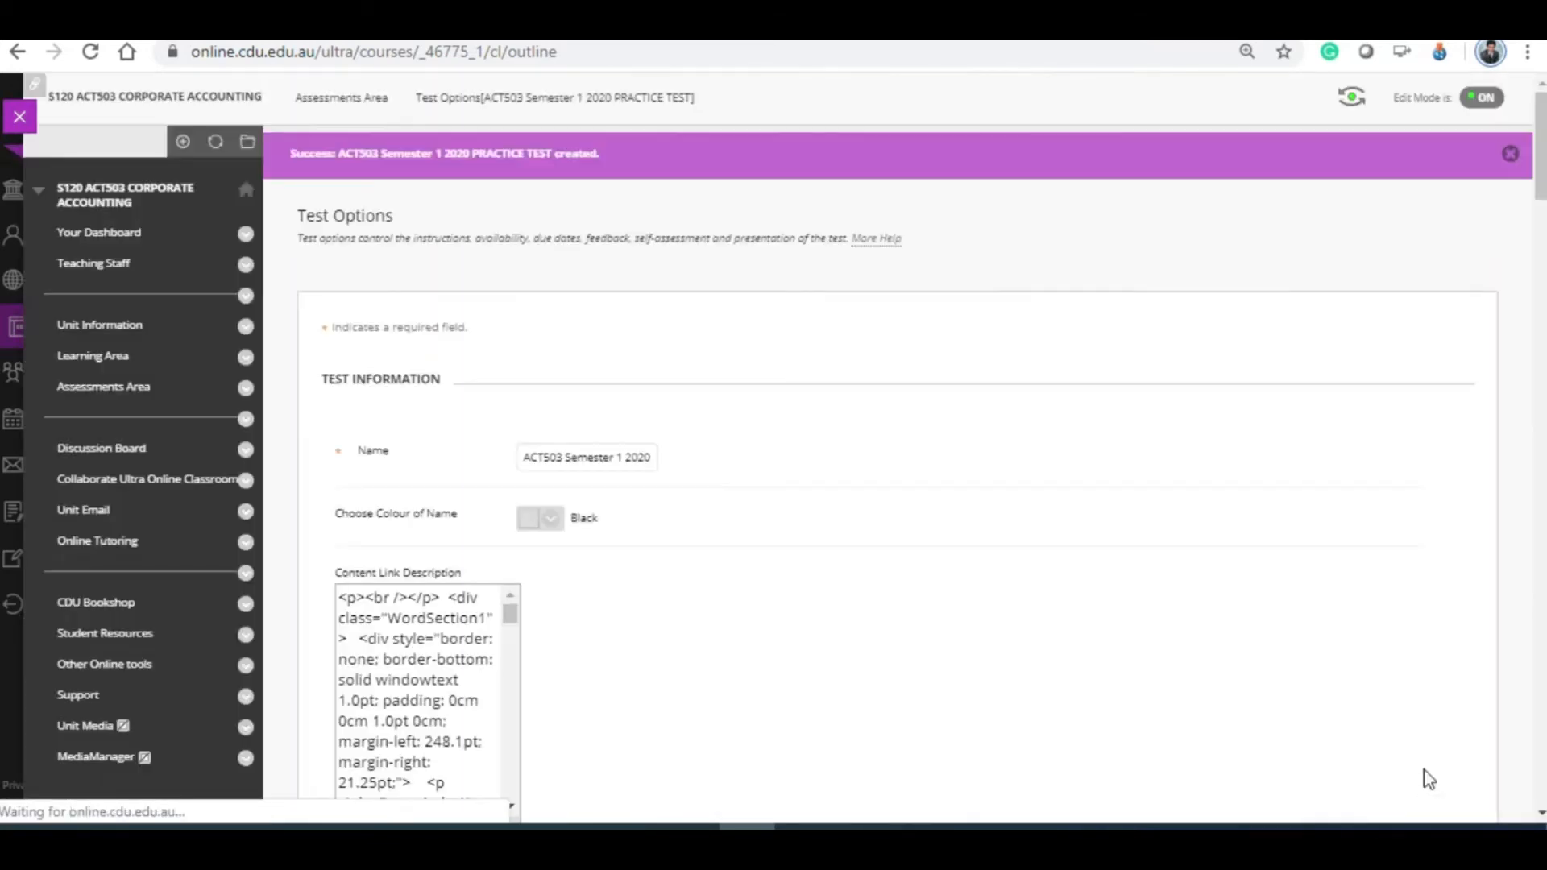
Examine the content link description and the test description in the practice test's options
scroll(1177, 539, down, 4)
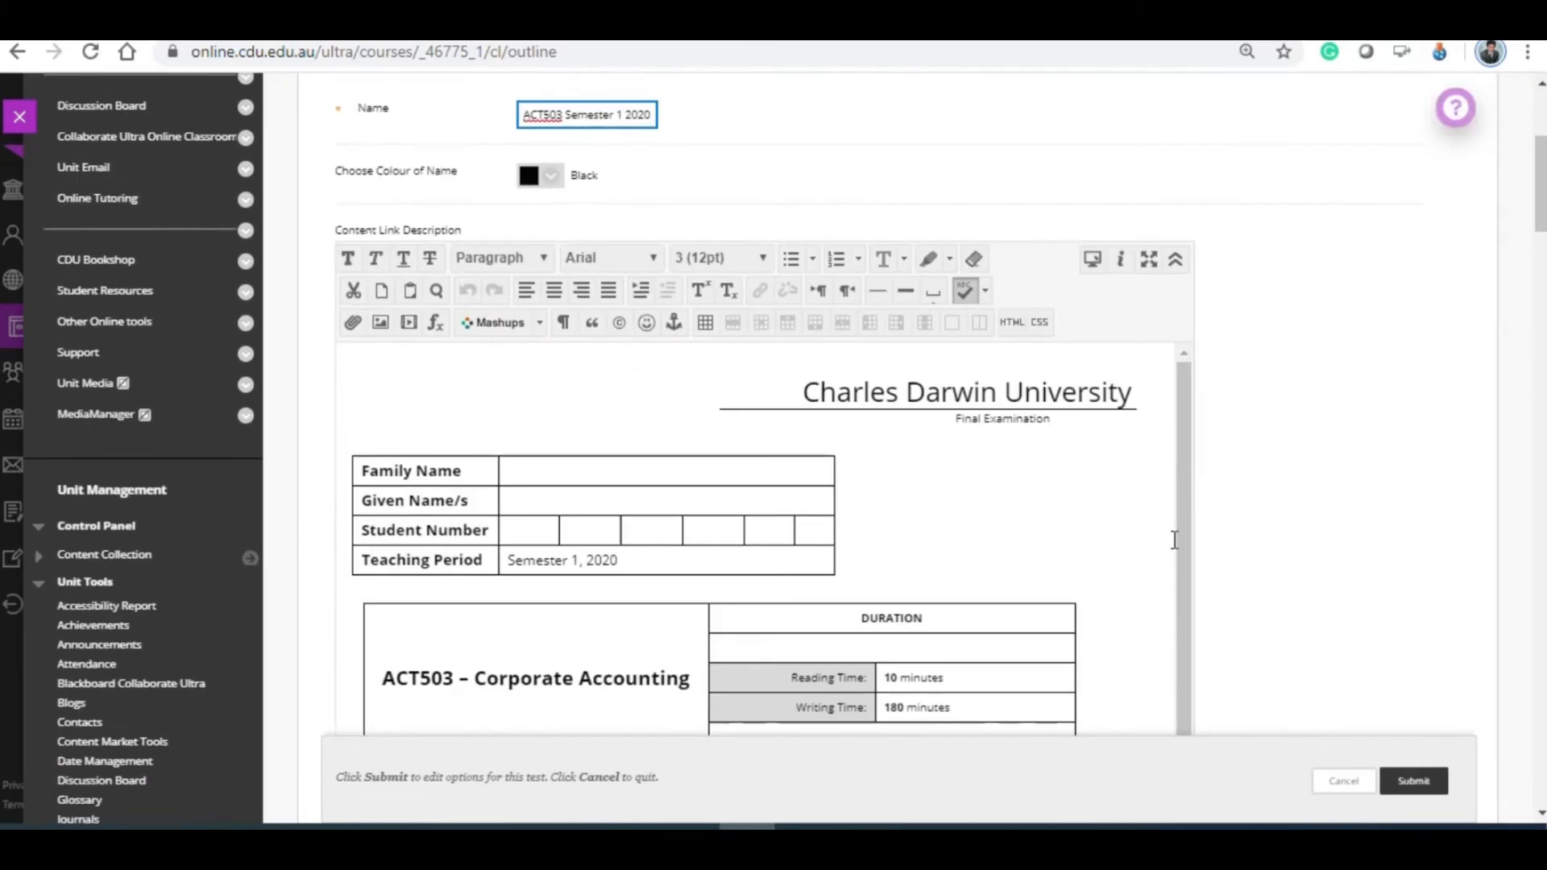
scroll(1175, 540, down, 2)
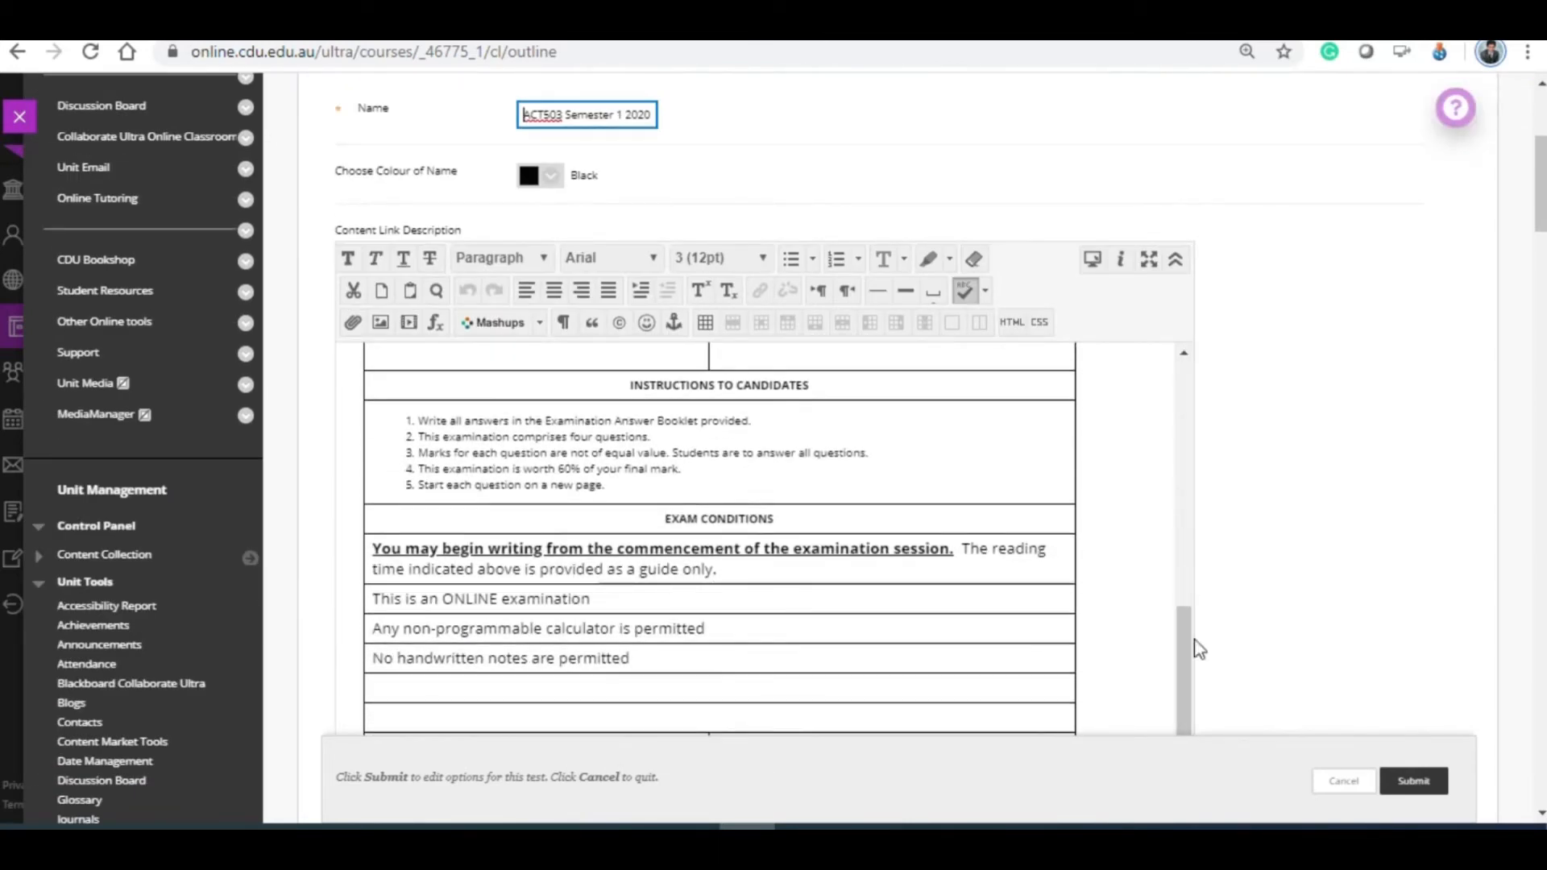
drag(1541, 210, 1541, 263)
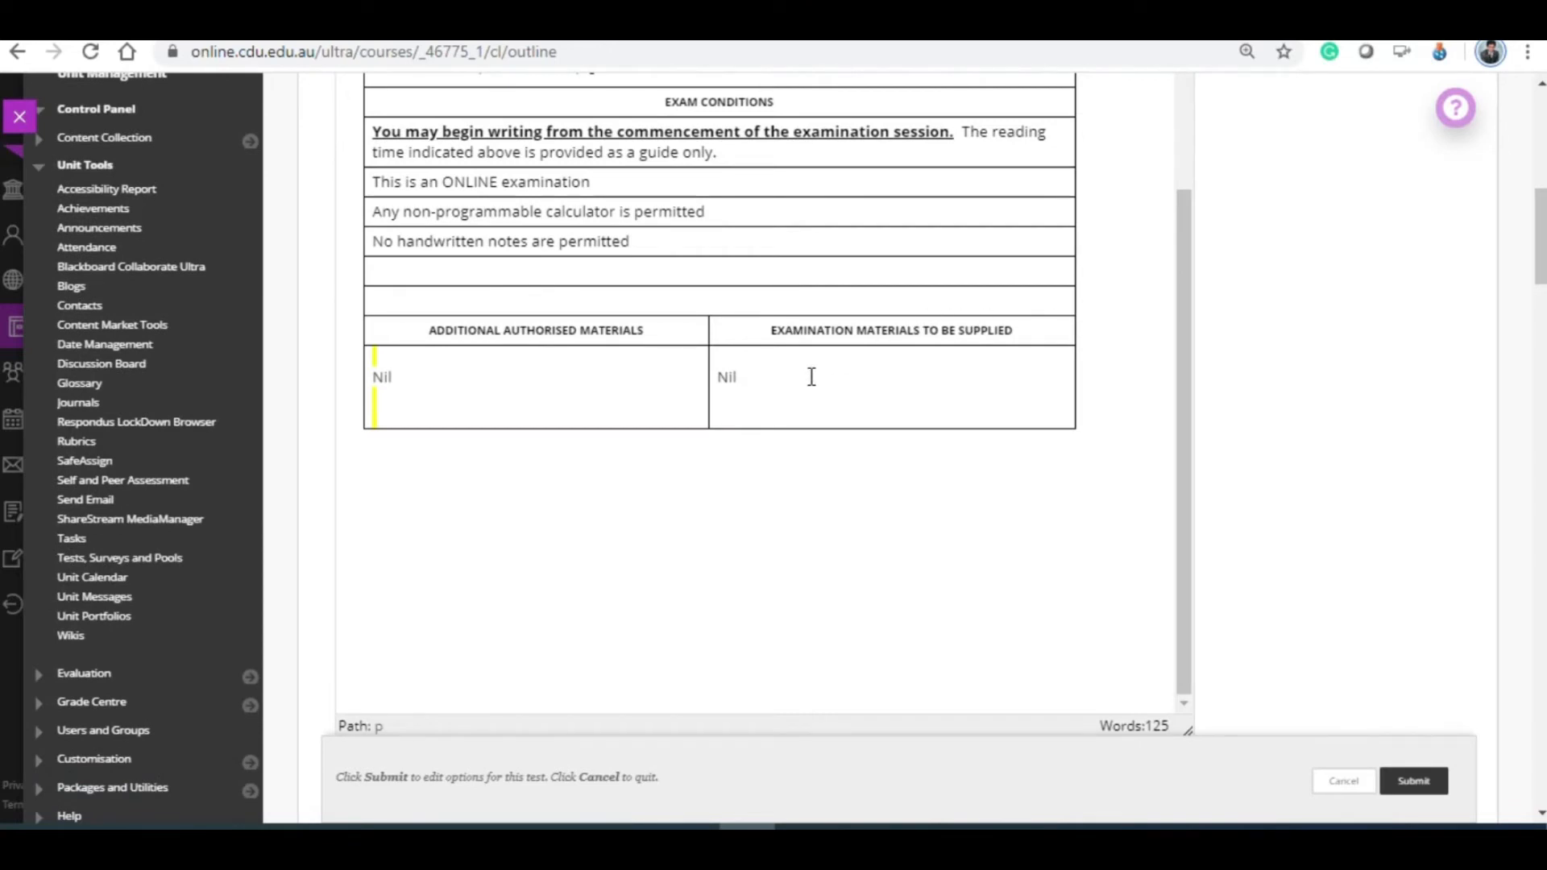
scroll(812, 377, down, 6)
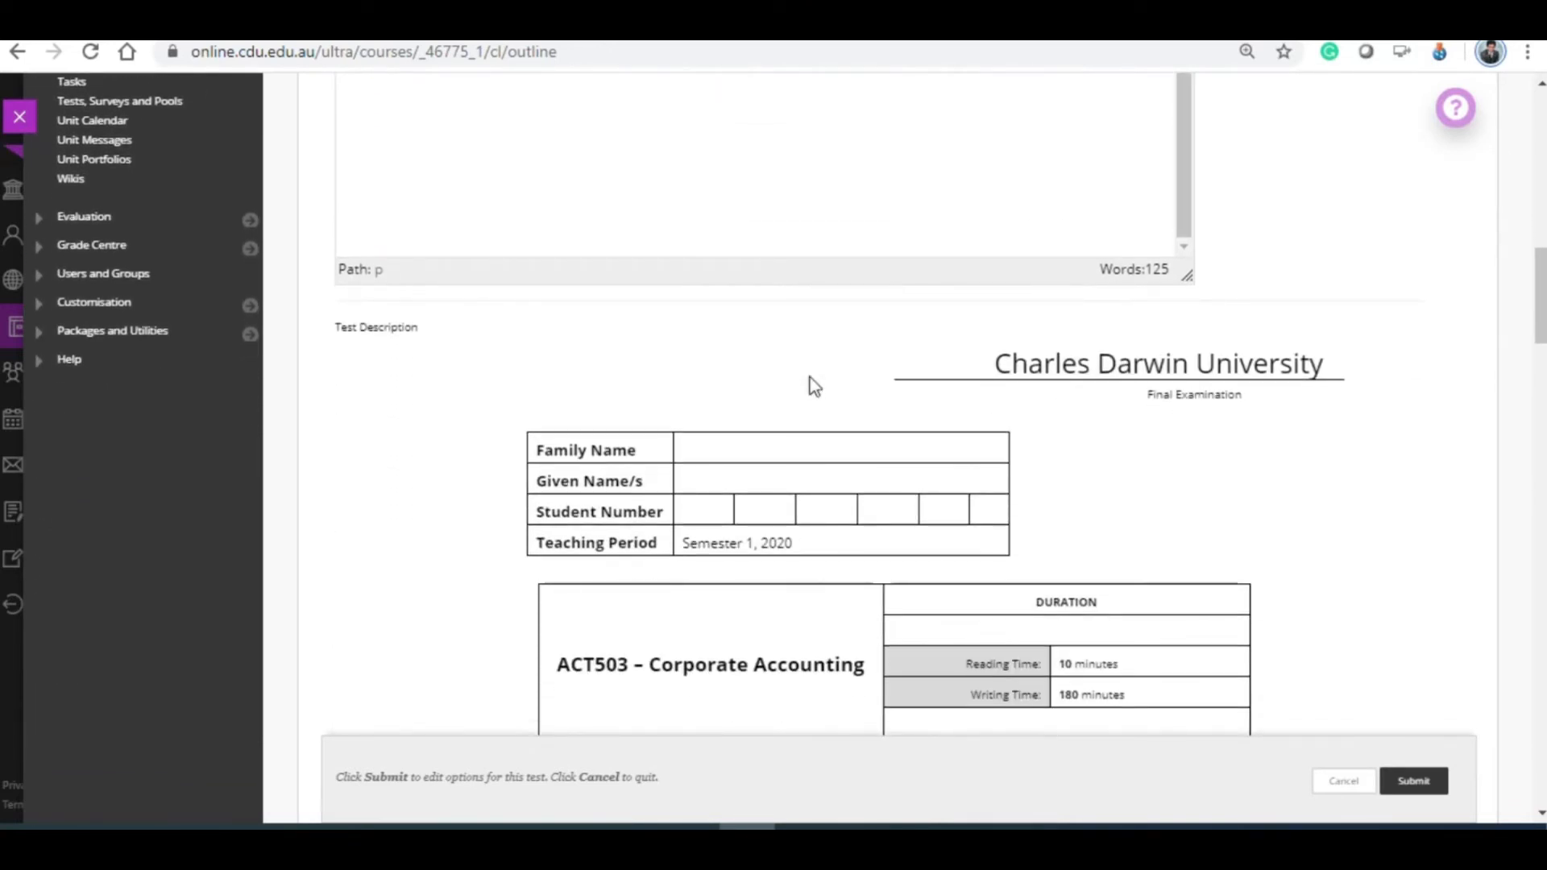
scroll(814, 385, down, 3)
scroll(813, 385, up, 4)
scroll(814, 385, down, 1)
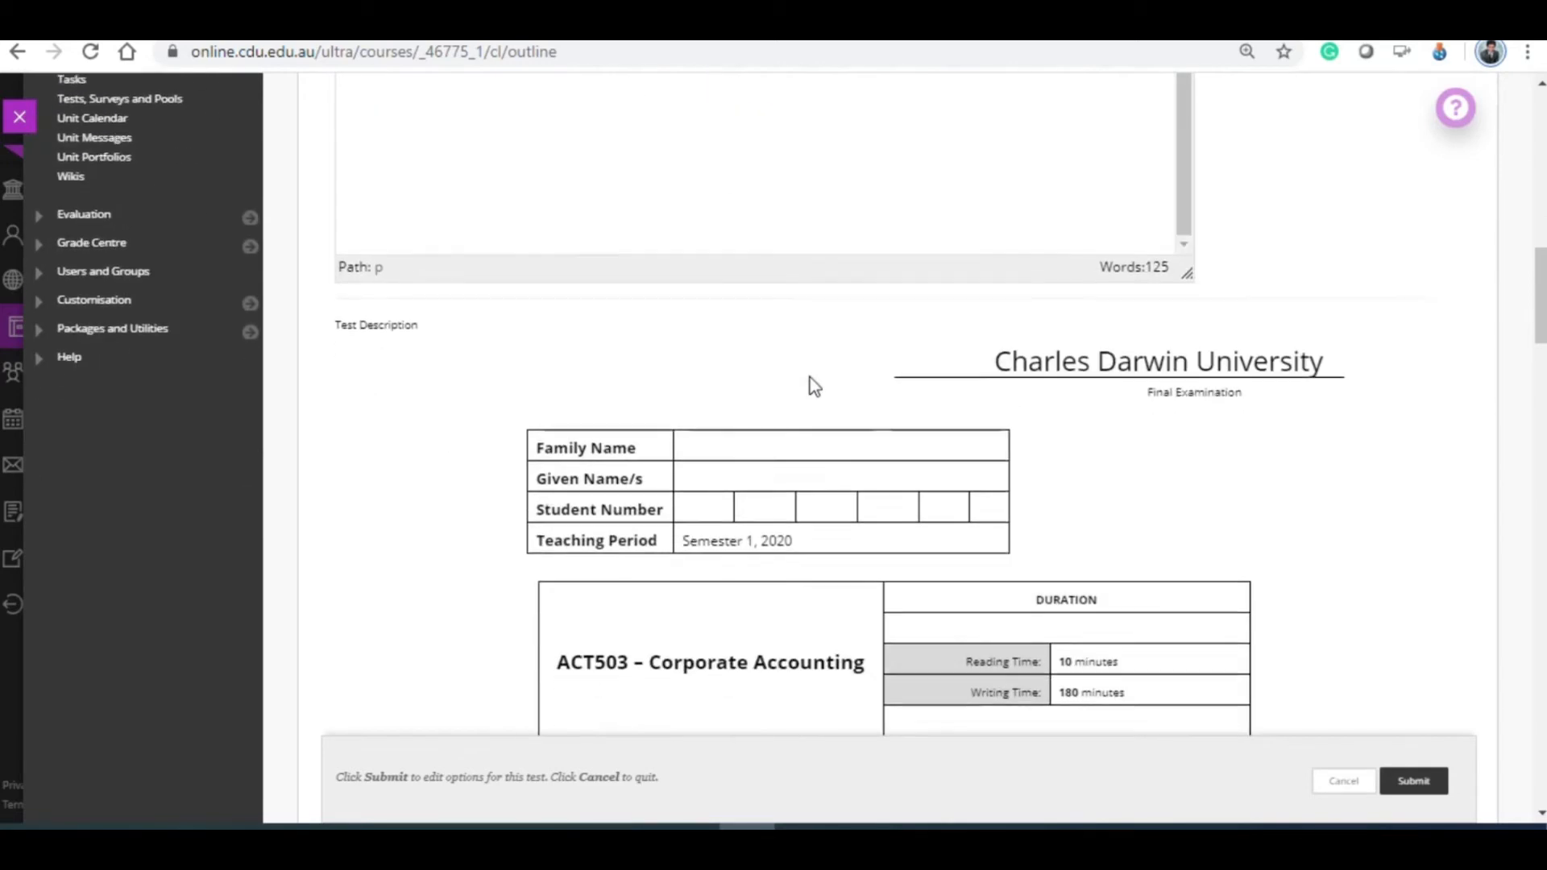
scroll(814, 385, down, 15)
scroll(814, 385, up, 15)
scroll(814, 386, up, 2)
scroll(814, 385, down, 6)
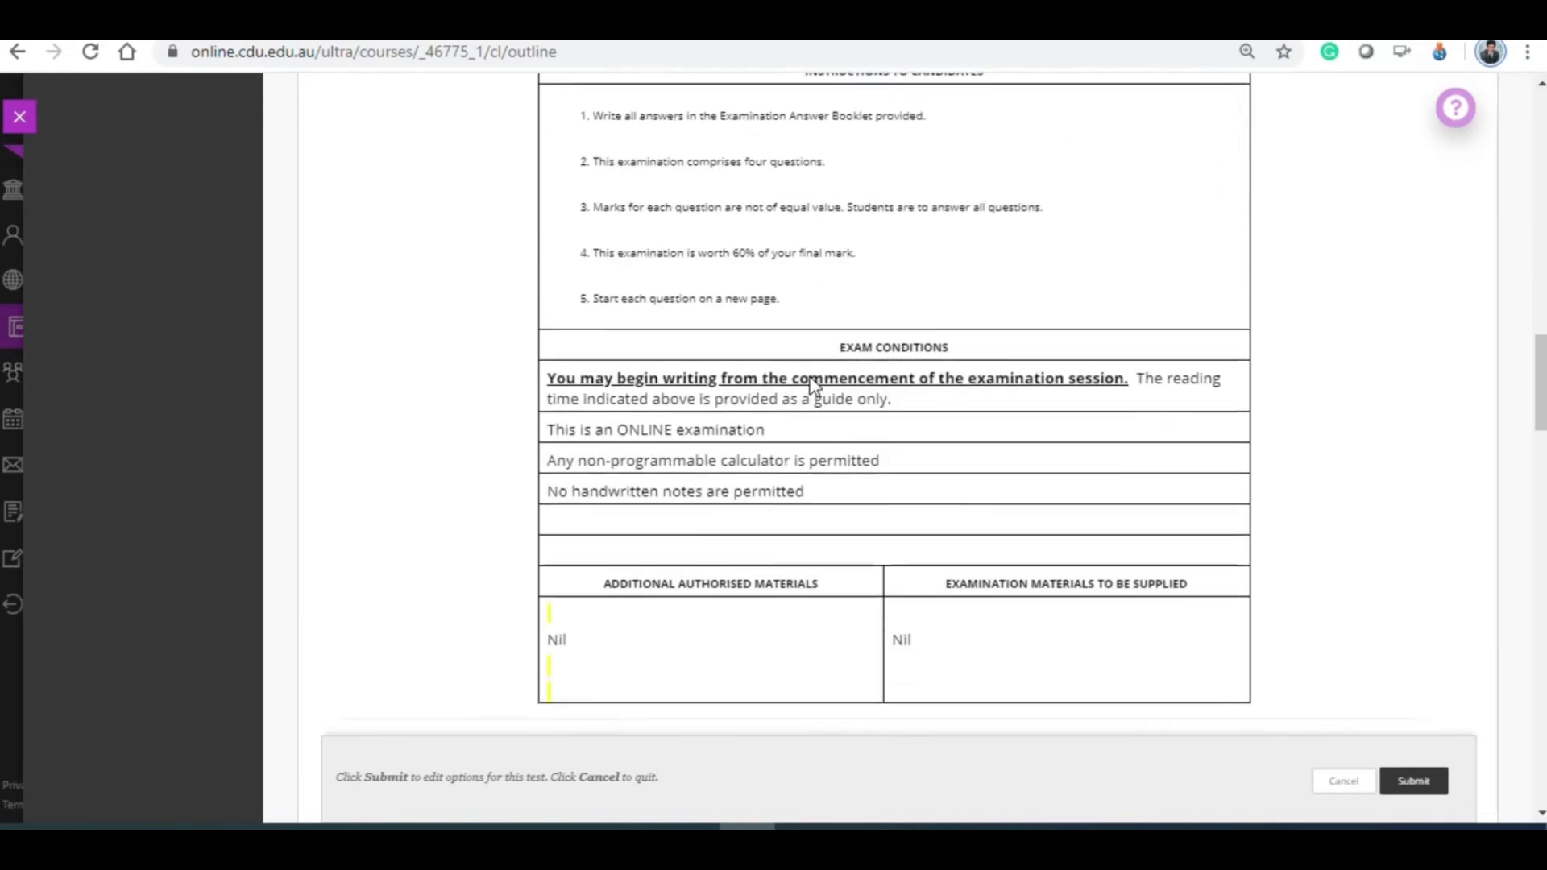
scroll(814, 387, down, 7)
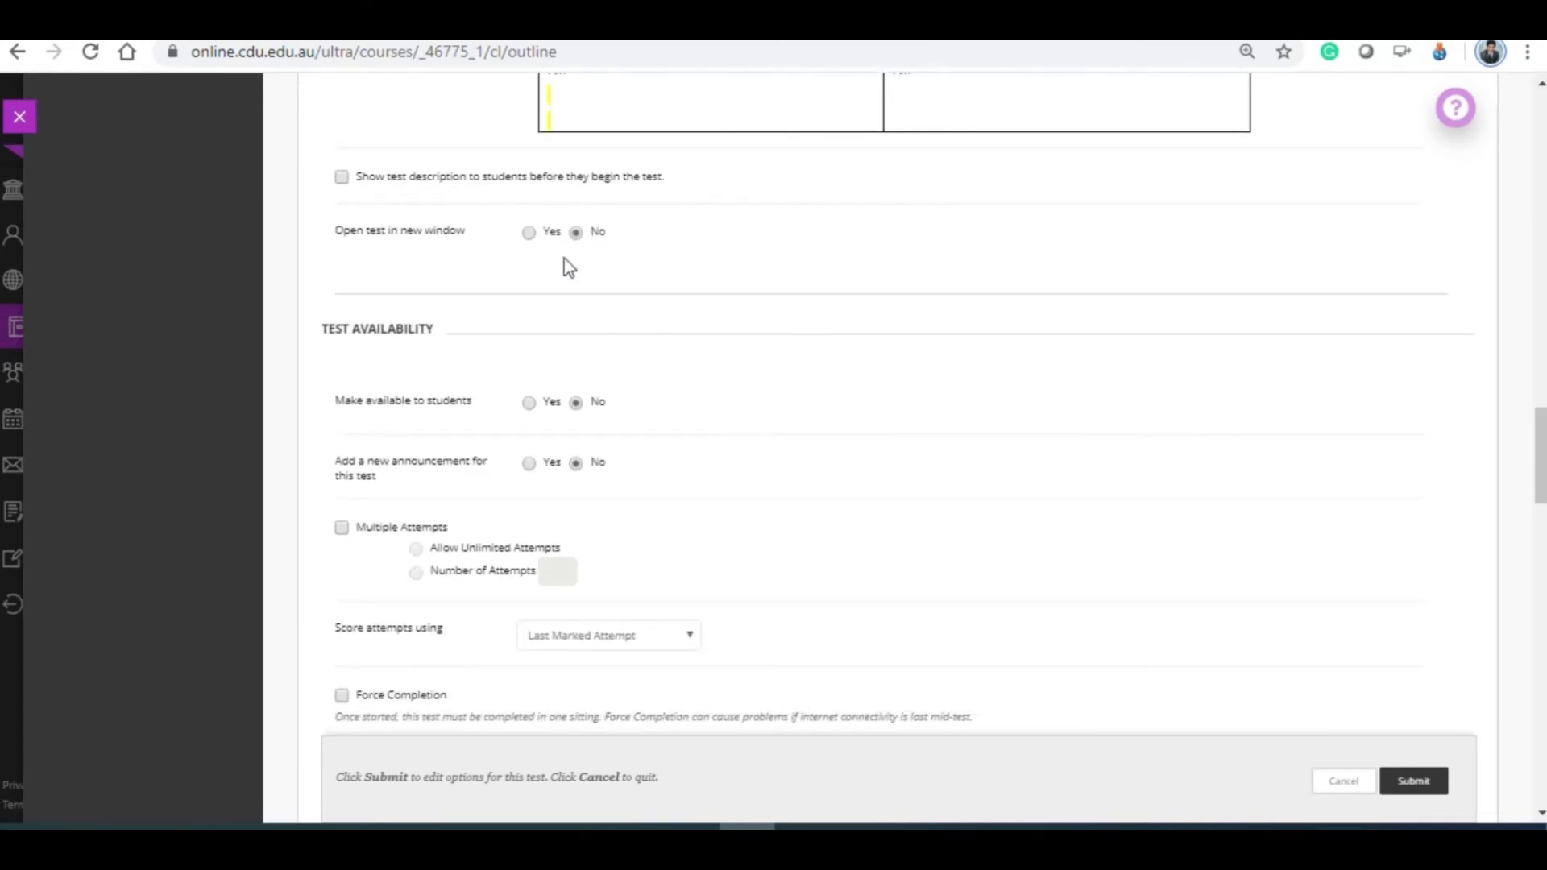
Set the test to open in a new window and add a new announcement, keeping it unavailable to students
click(530, 234)
click(528, 404)
click(576, 405)
click(533, 465)
Enable Multiple Attempts with unlimited attempts allowed
click(342, 530)
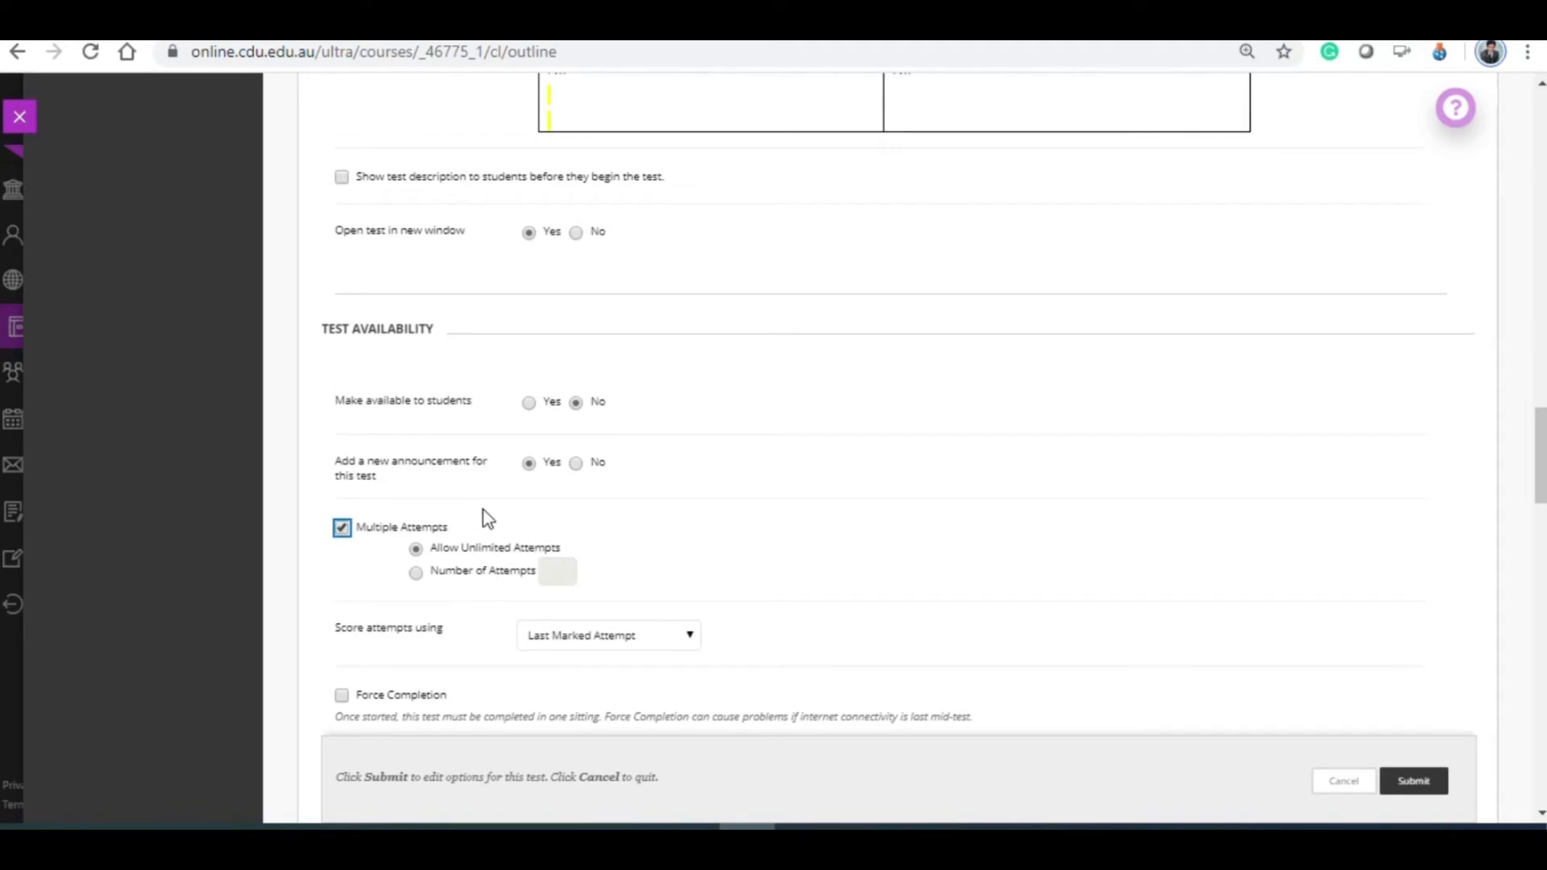
scroll(487, 518, down, 2)
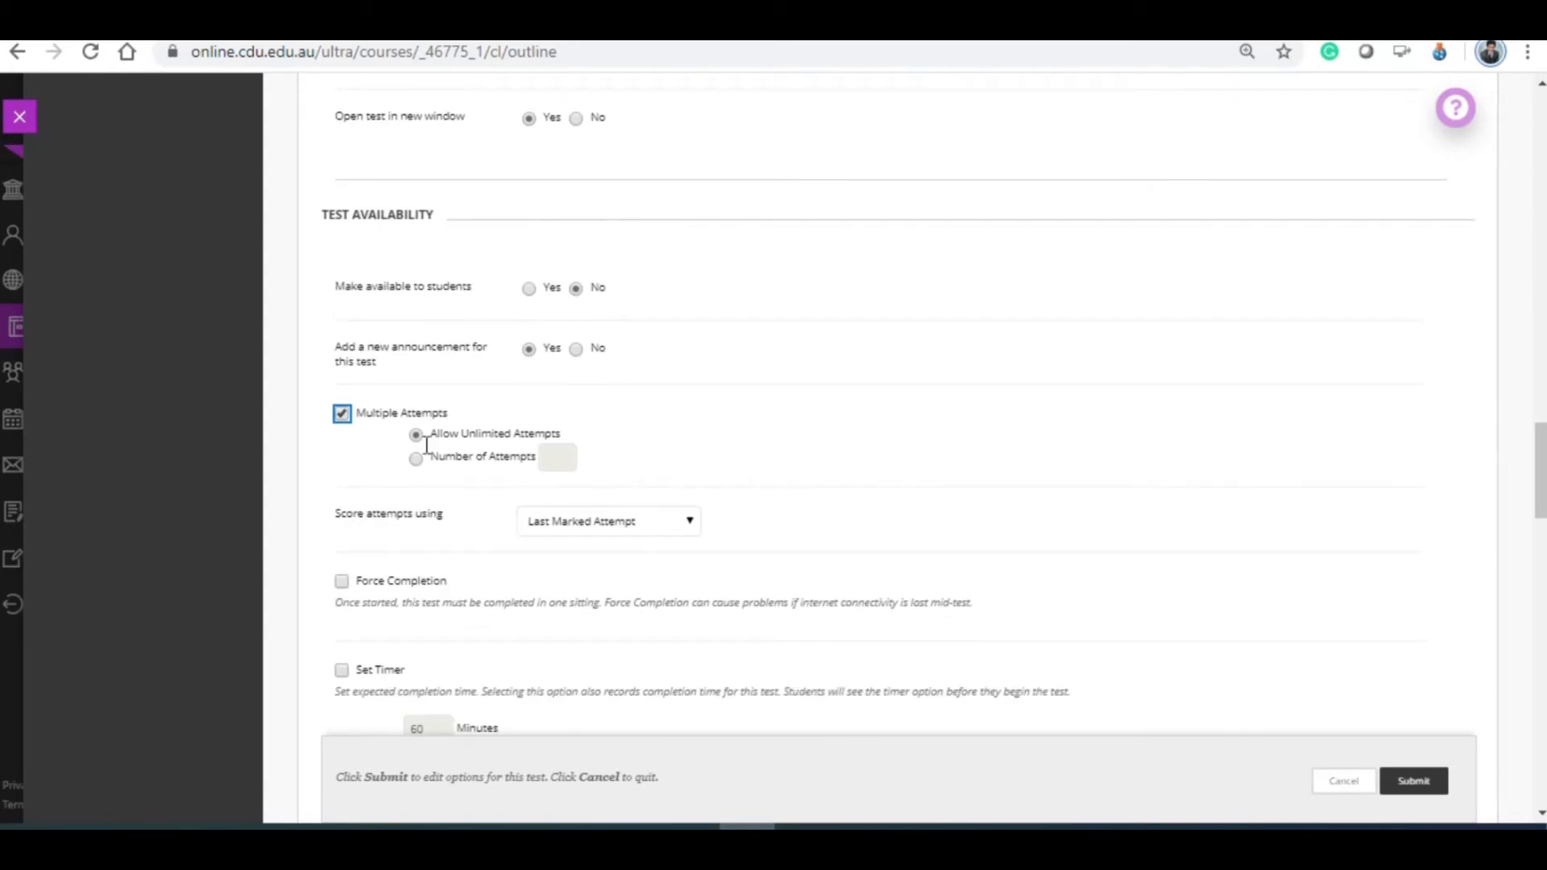
click(403, 414)
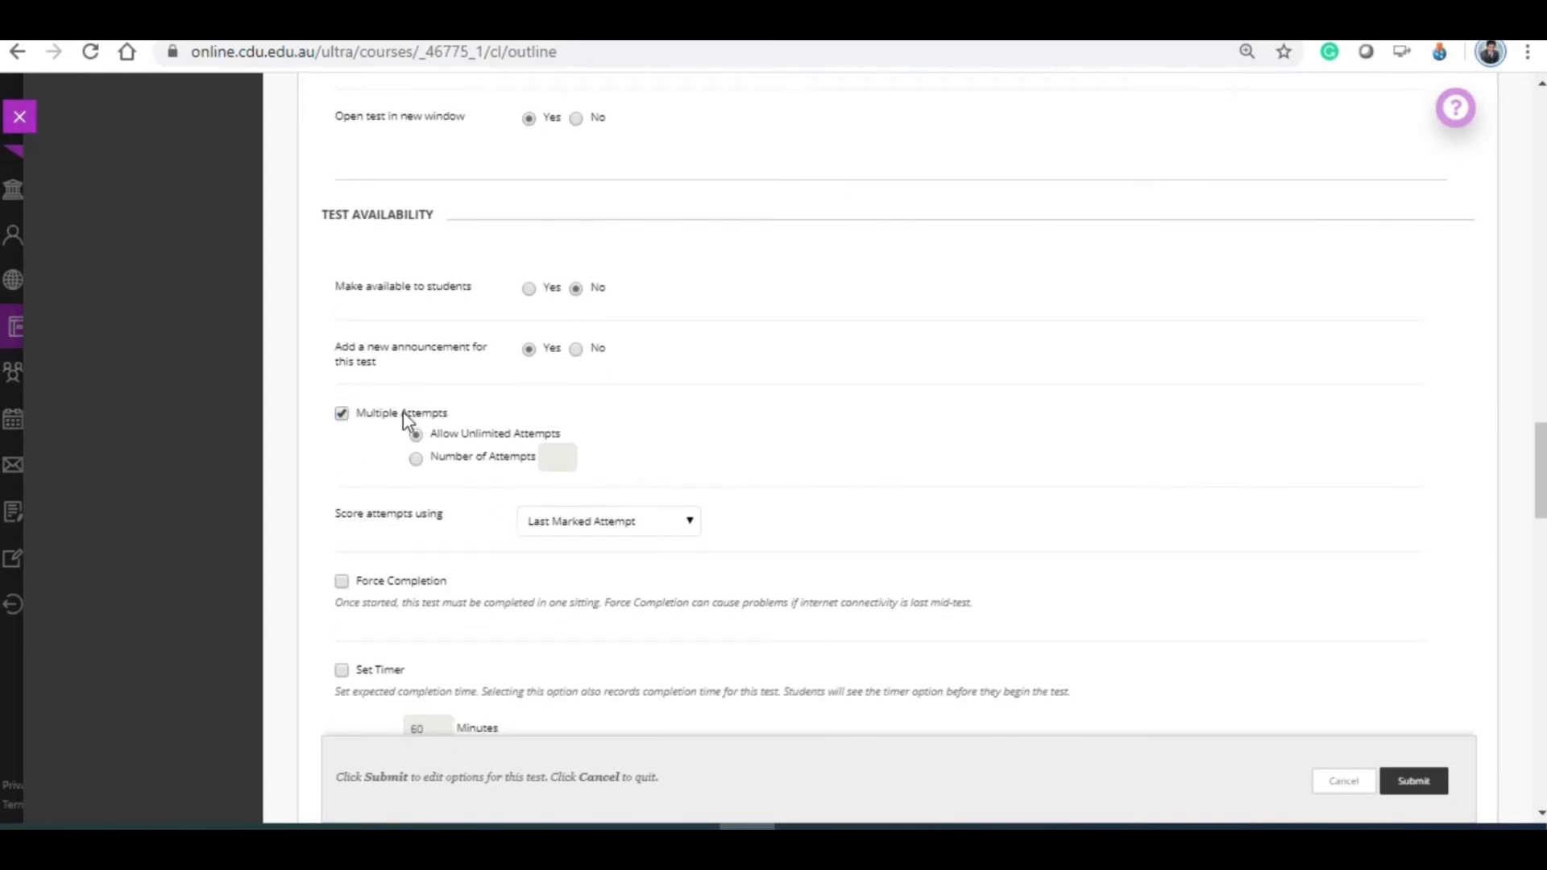
click(342, 414)
click(361, 418)
click(341, 415)
scroll(600, 407, down, 2)
click(346, 467)
click(345, 469)
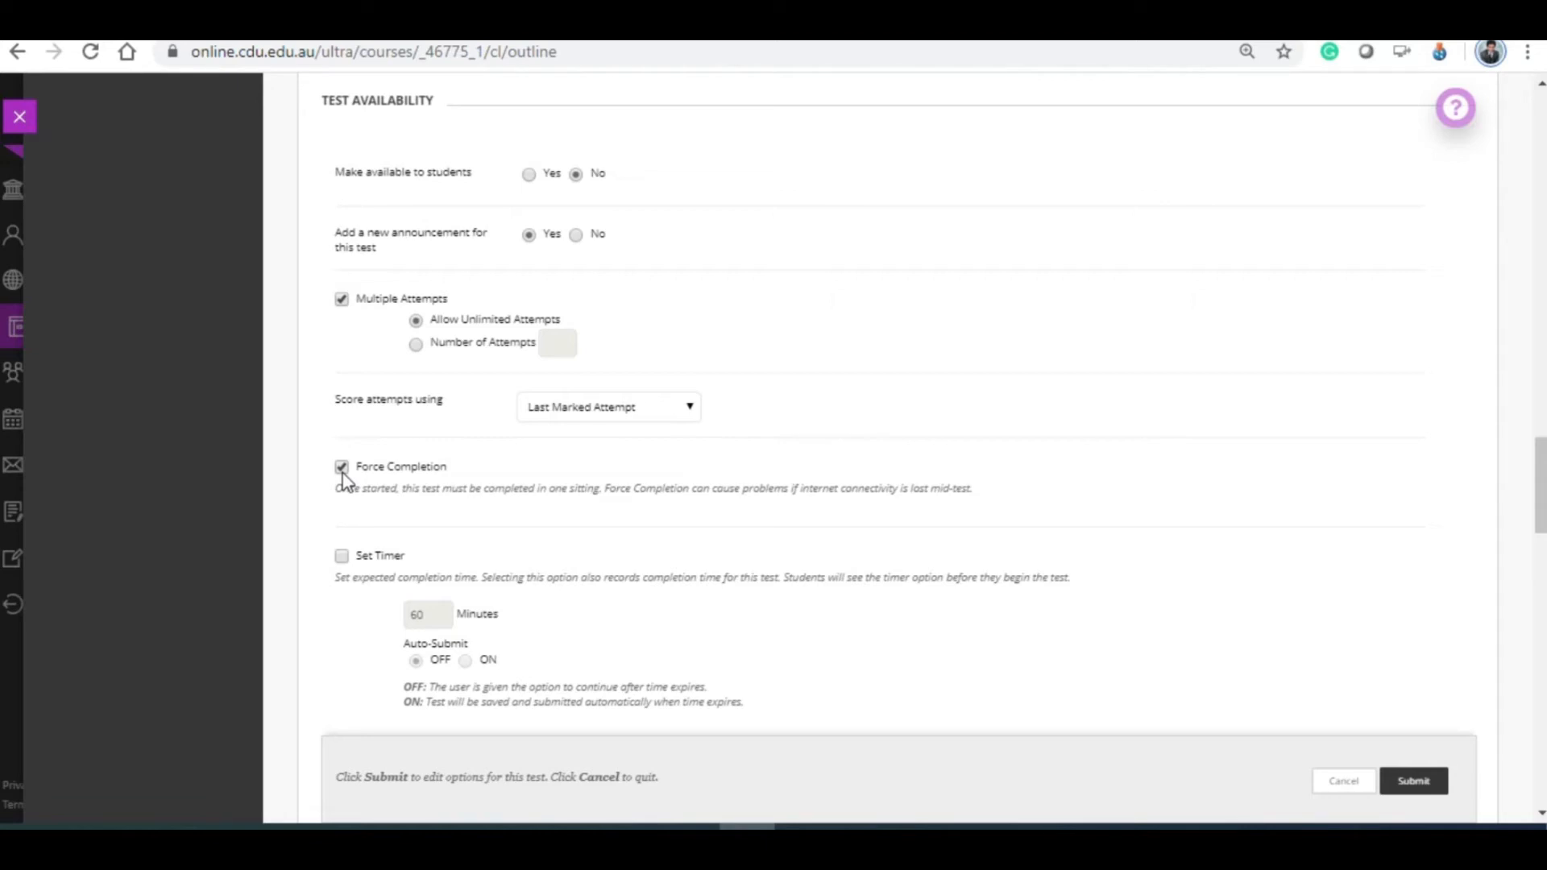
click(342, 468)
Set the test timer to 190 minutes and turn Auto-Submit on
scroll(431, 457, down, 2)
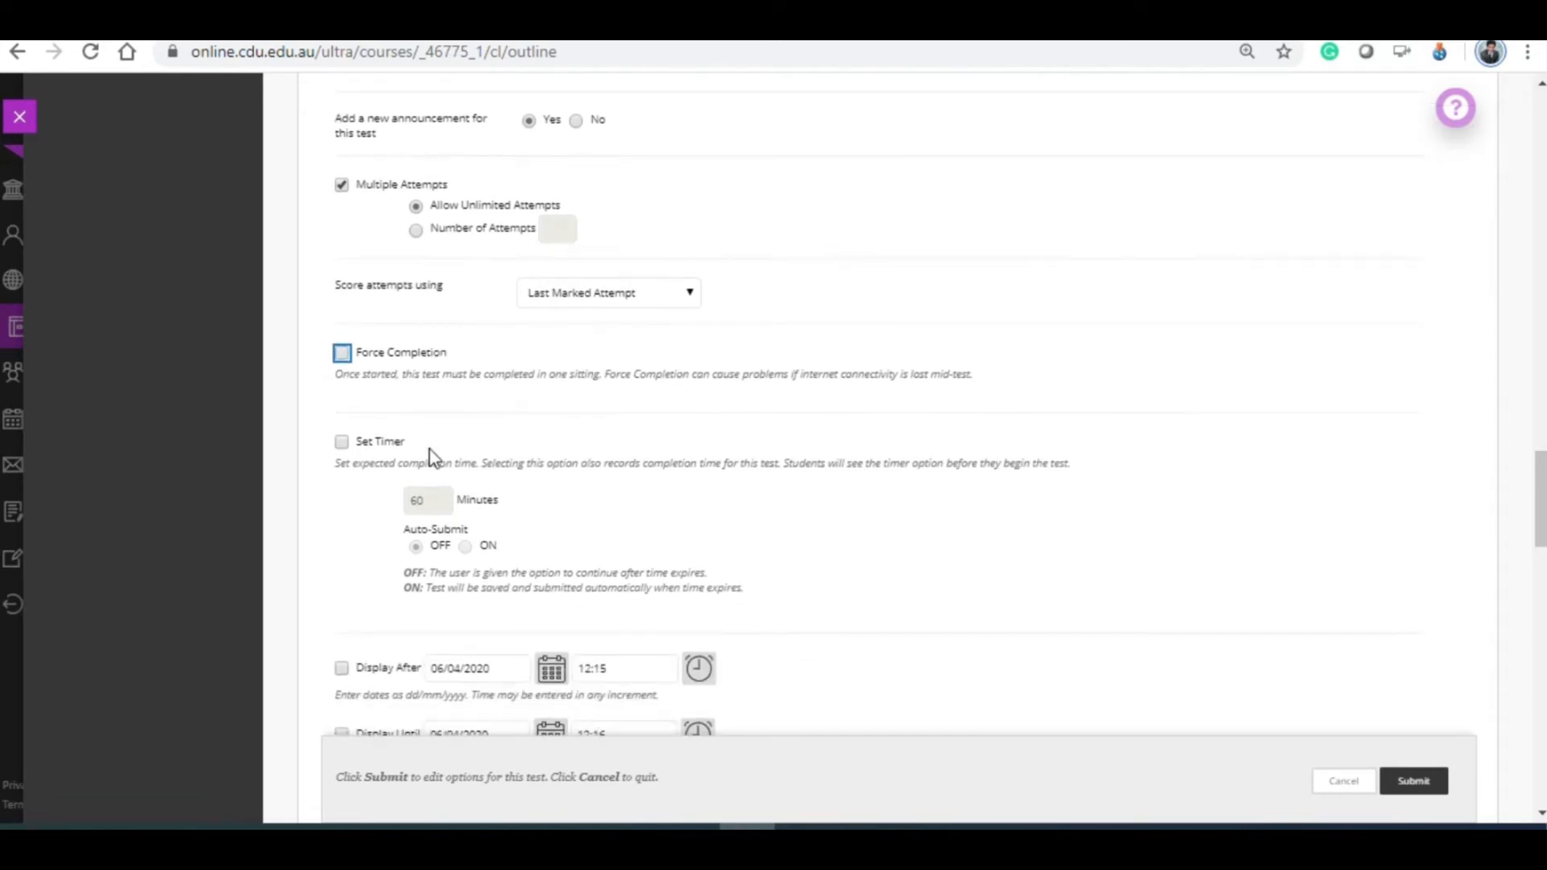
click(343, 445)
double_click(409, 505)
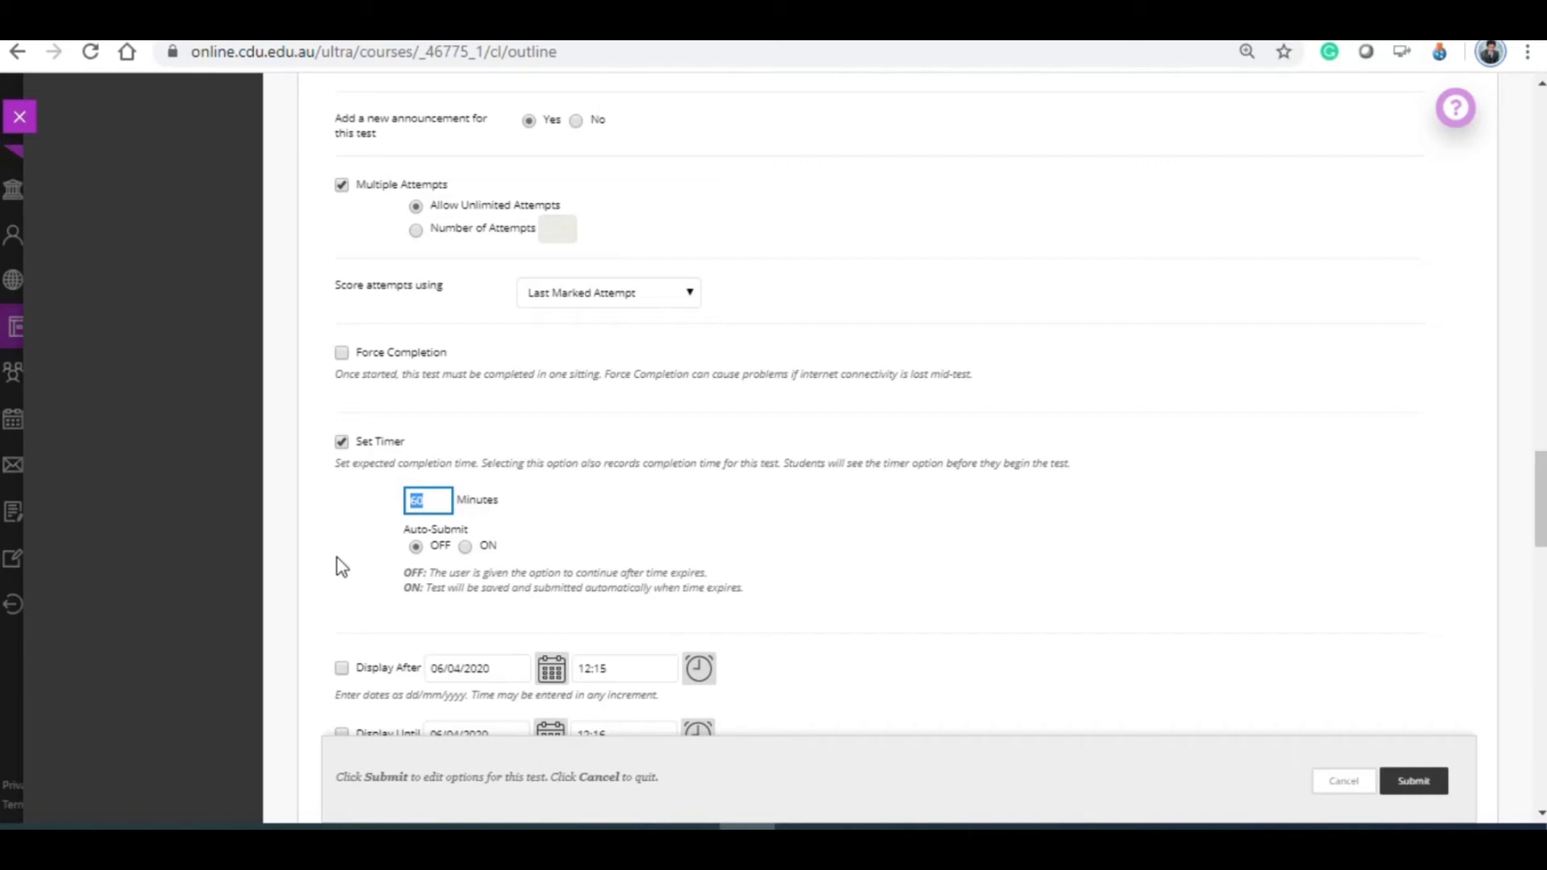
text(190)
click(466, 548)
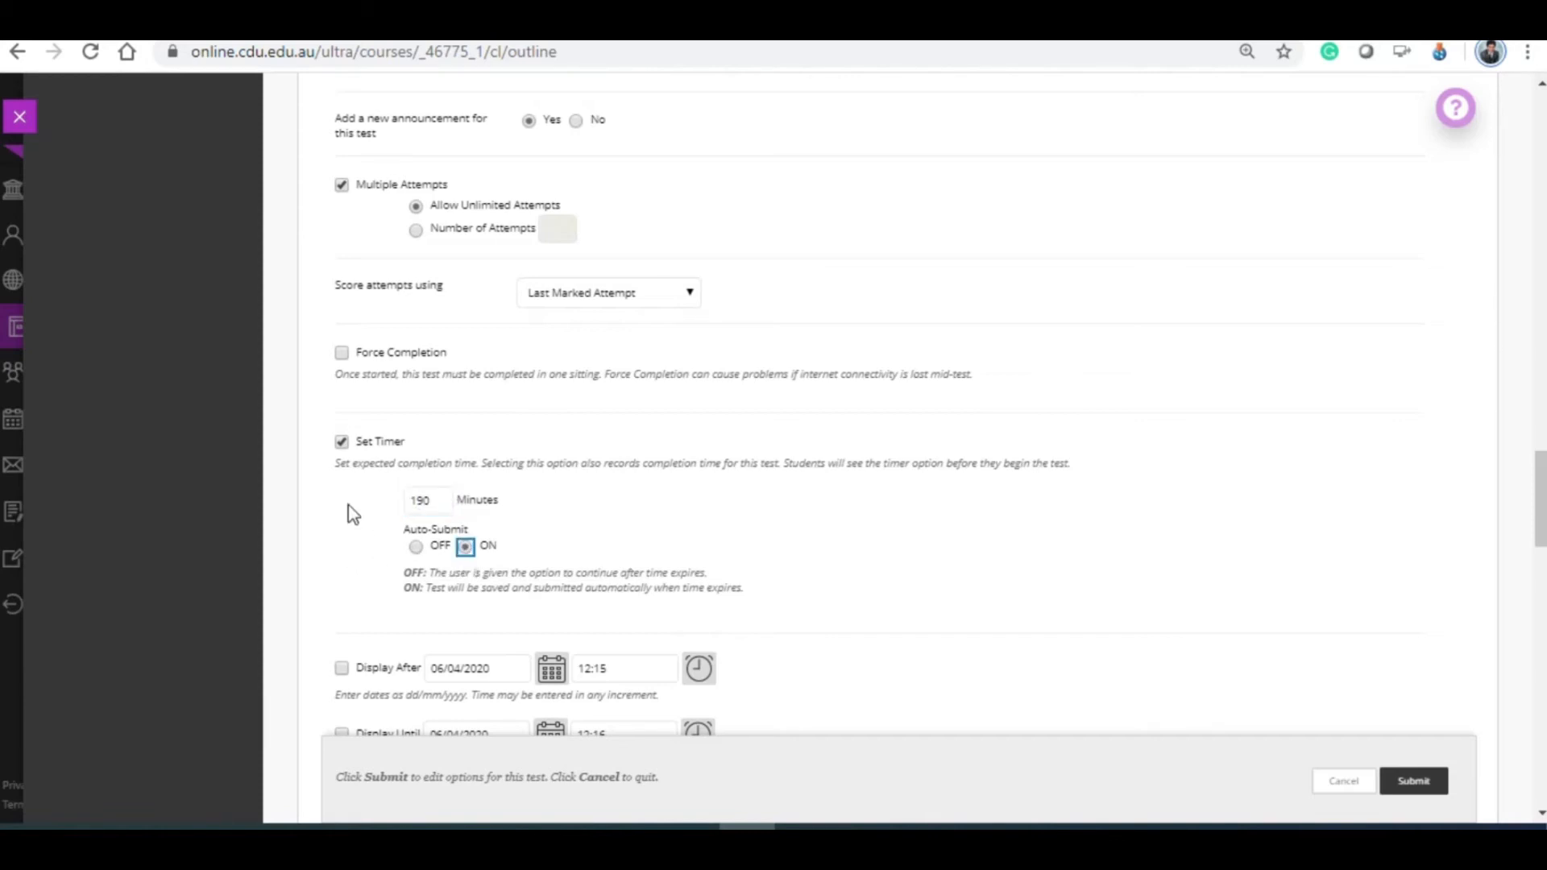
Enable Display After for the test with the date 06/04/2020 and the time 00:30
scroll(352, 514, down, 1)
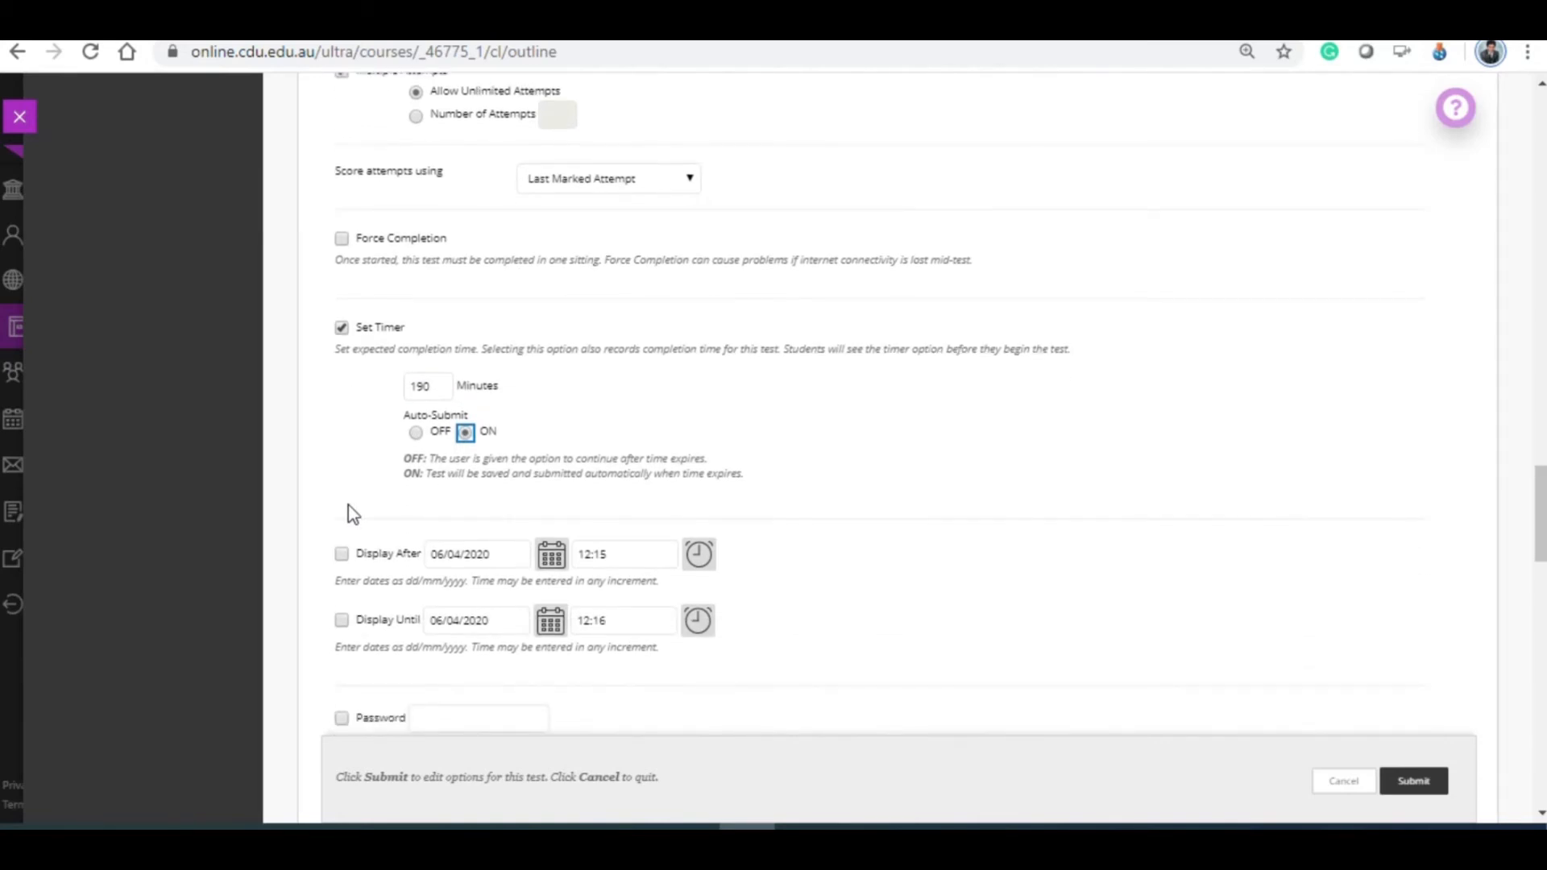
scroll(348, 505, down, 1)
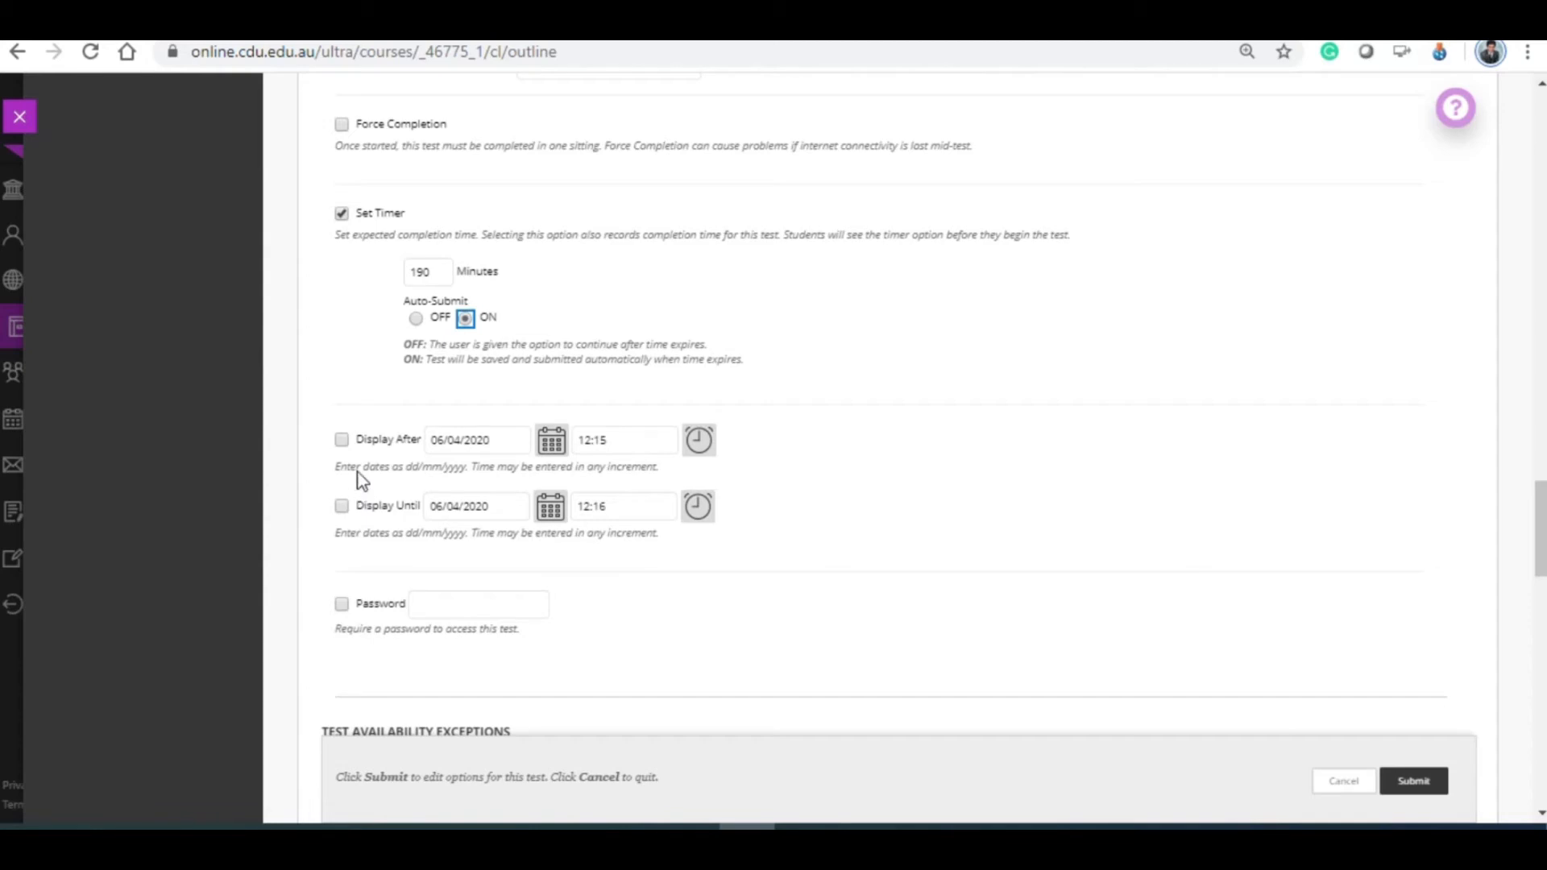
click(343, 439)
click(551, 447)
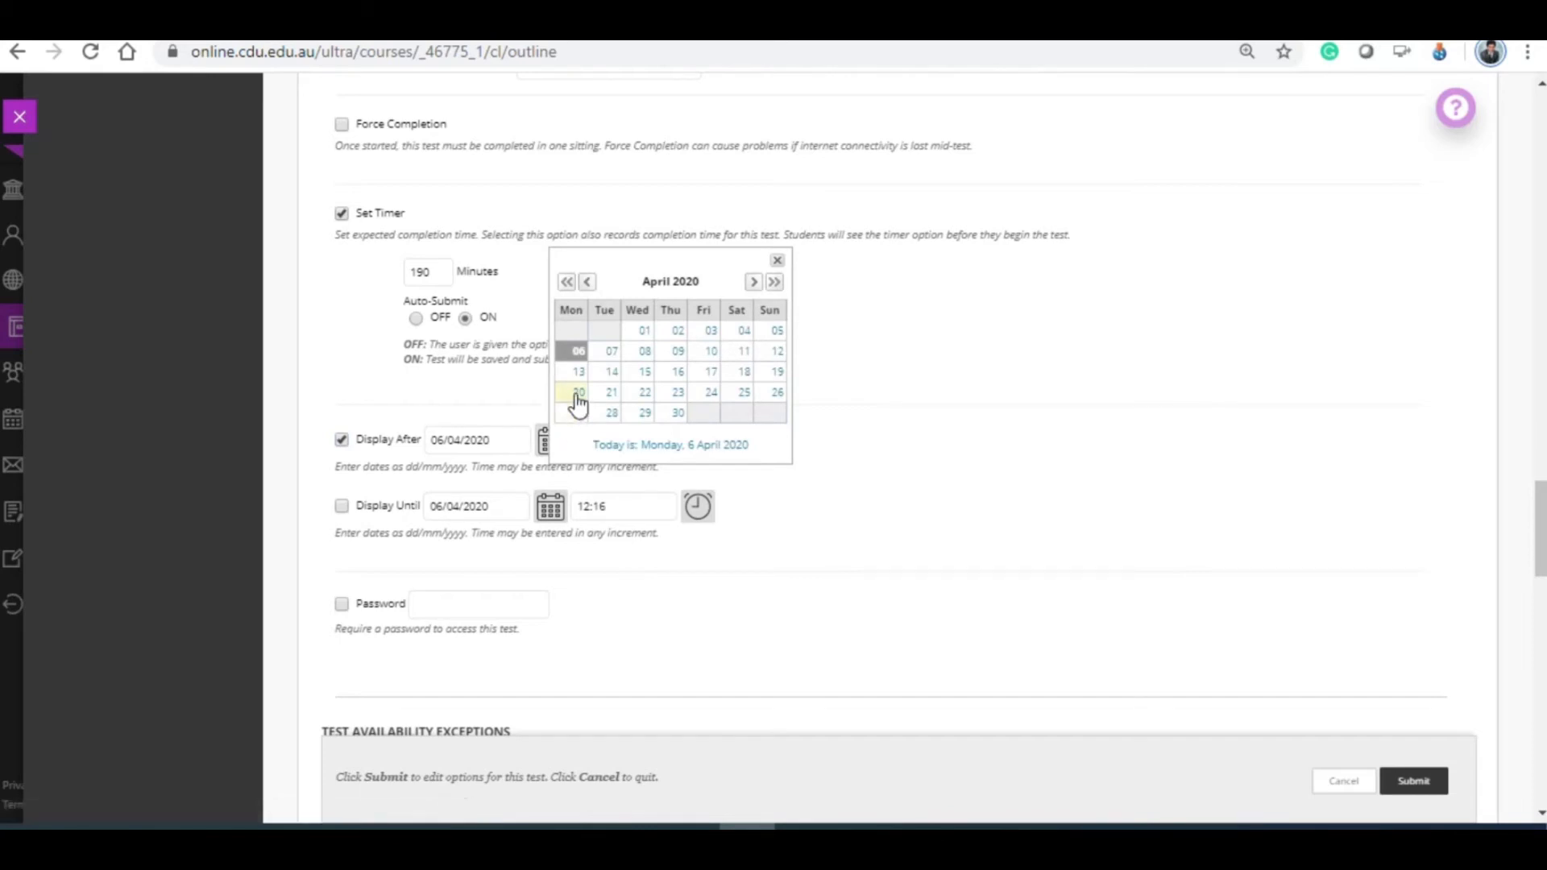
click(766, 483)
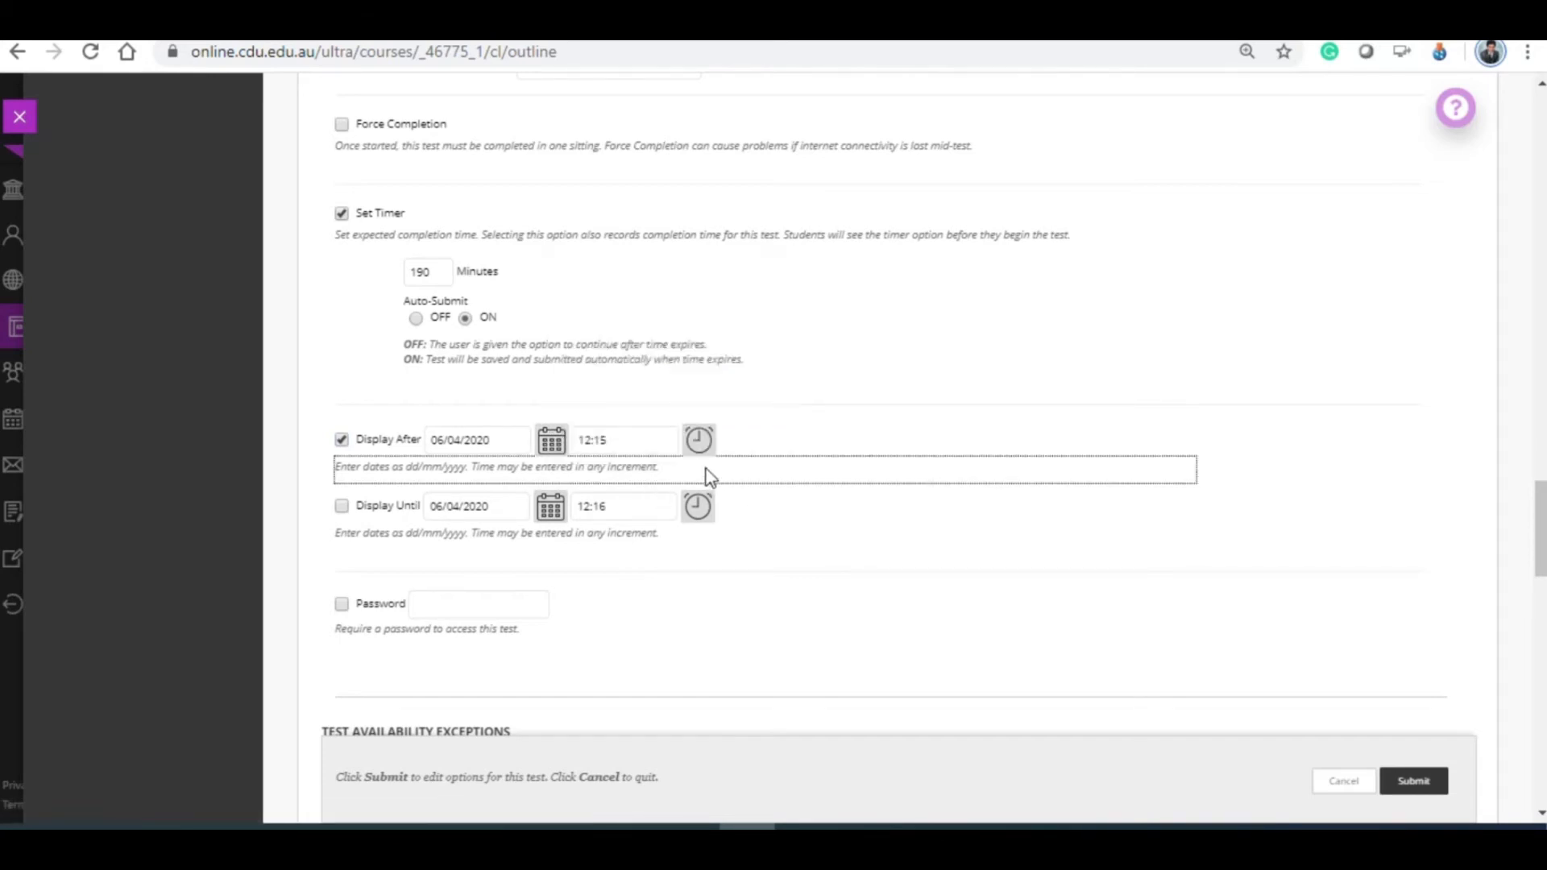
click(697, 441)
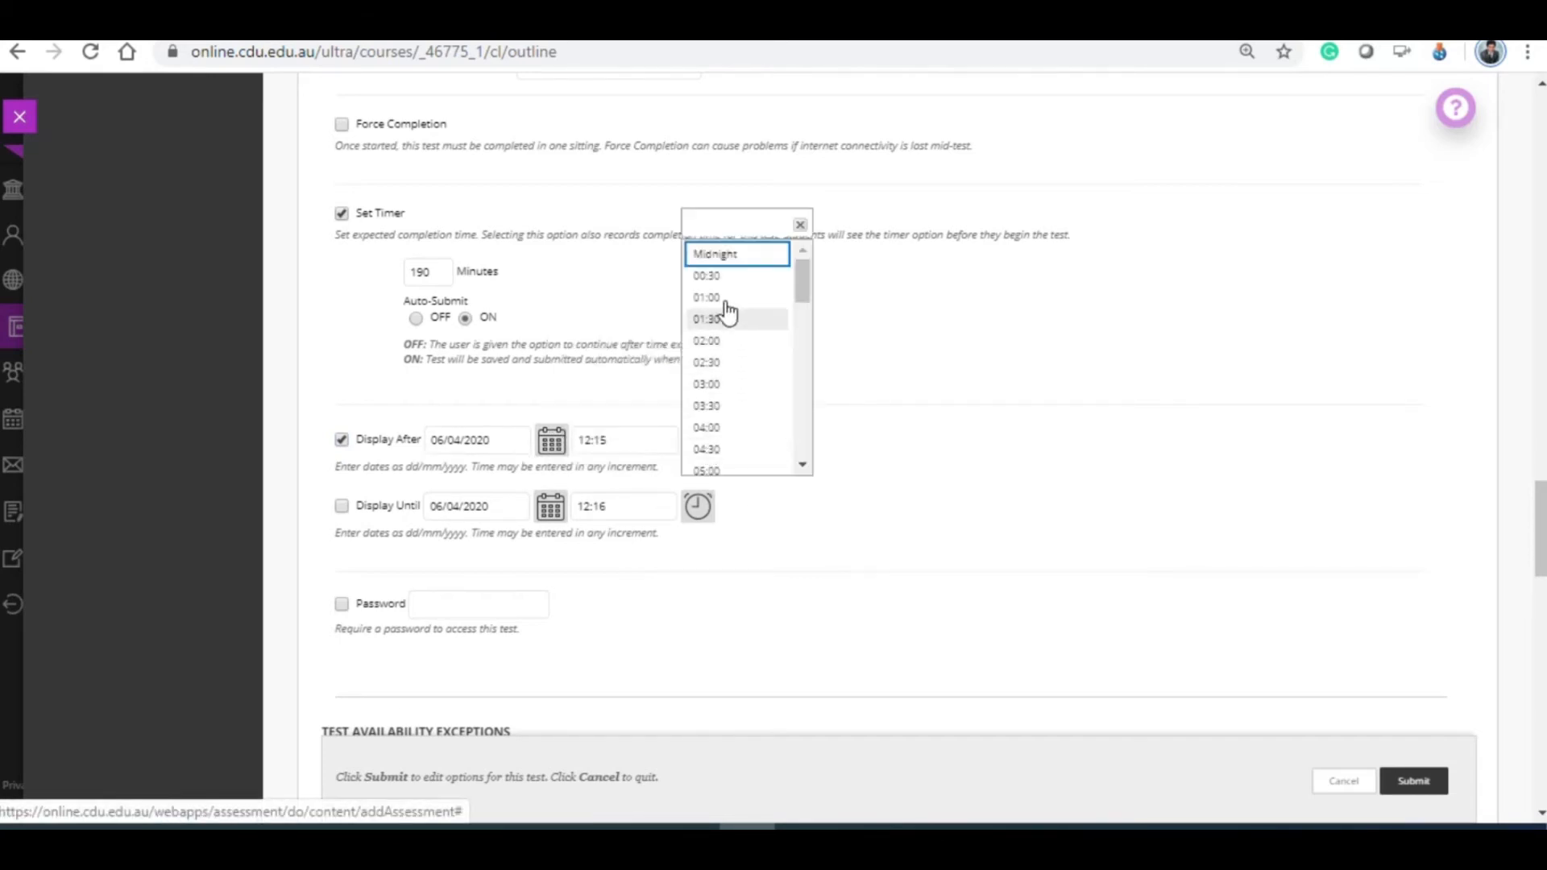
click(707, 275)
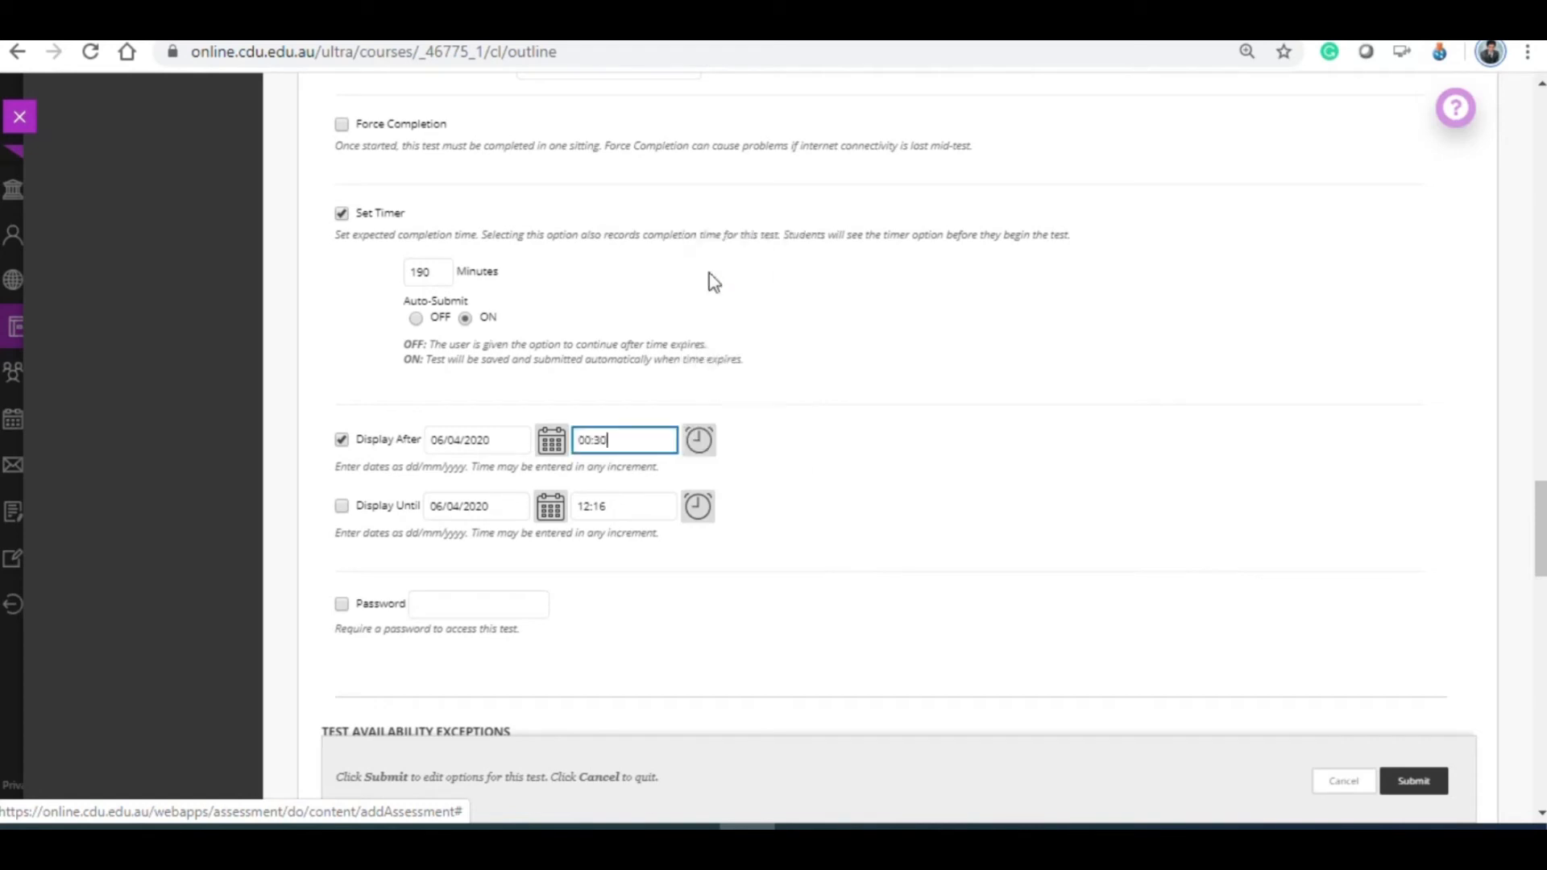
Set the test's Display Until to 21/06/2020 at 23:30
click(551, 515)
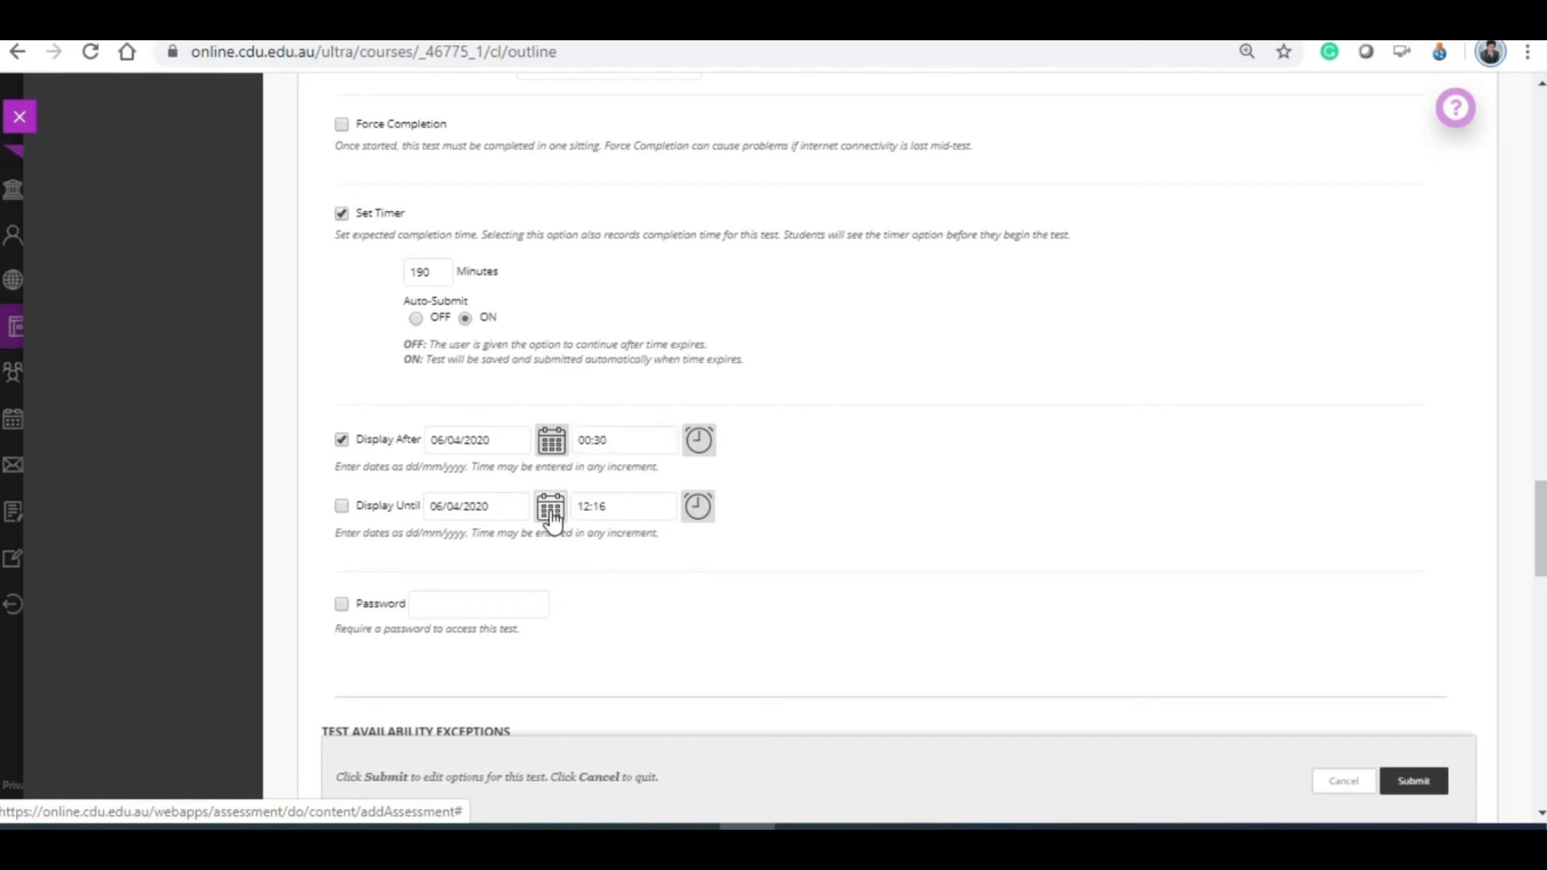
click(753, 348)
click(752, 348)
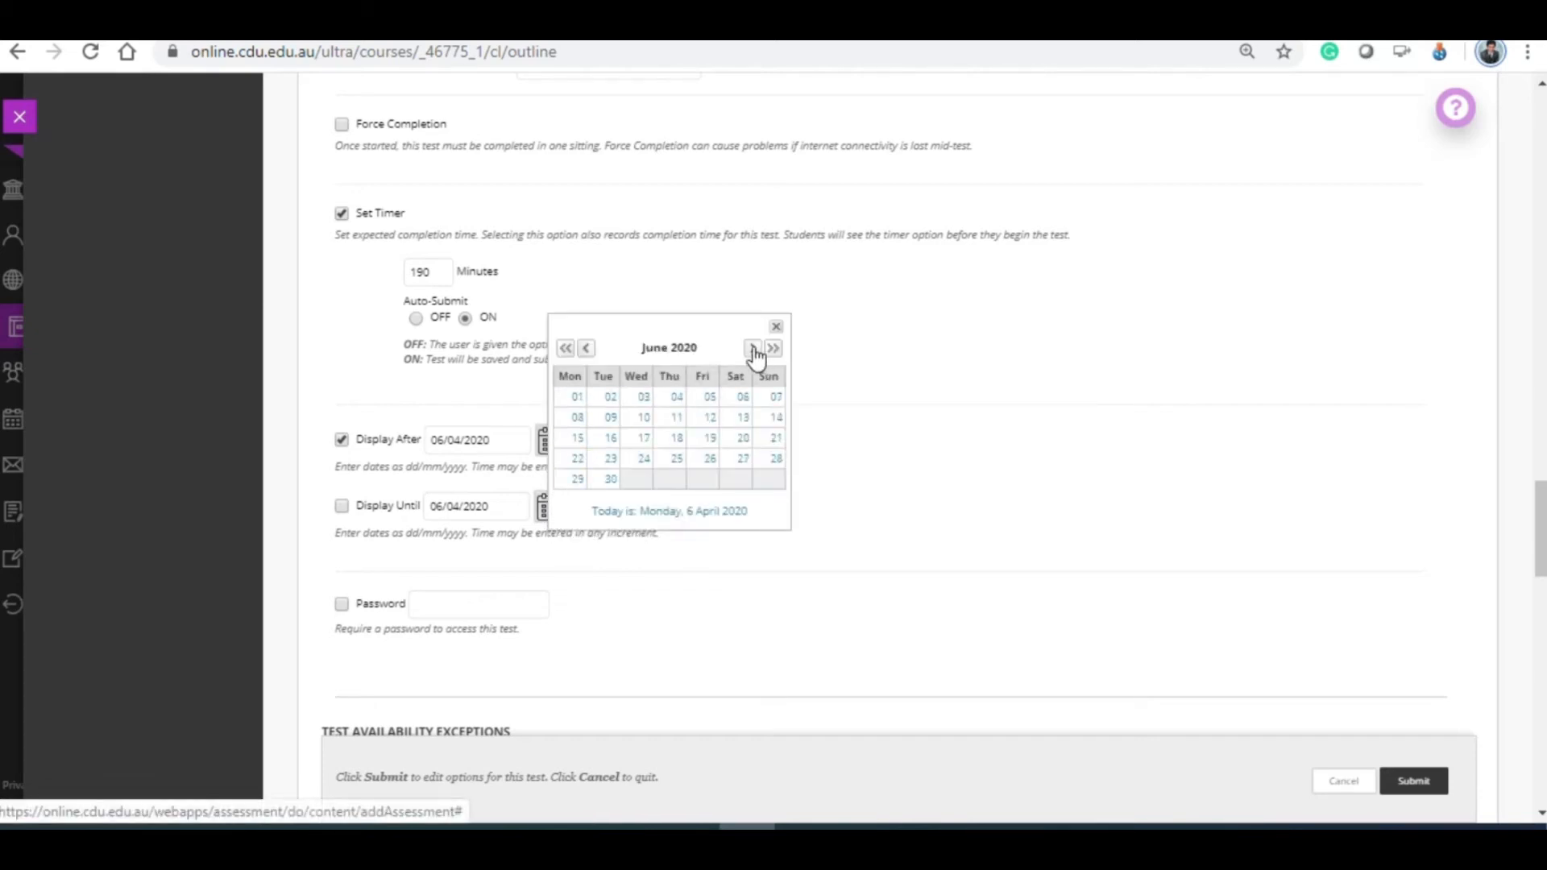
click(775, 443)
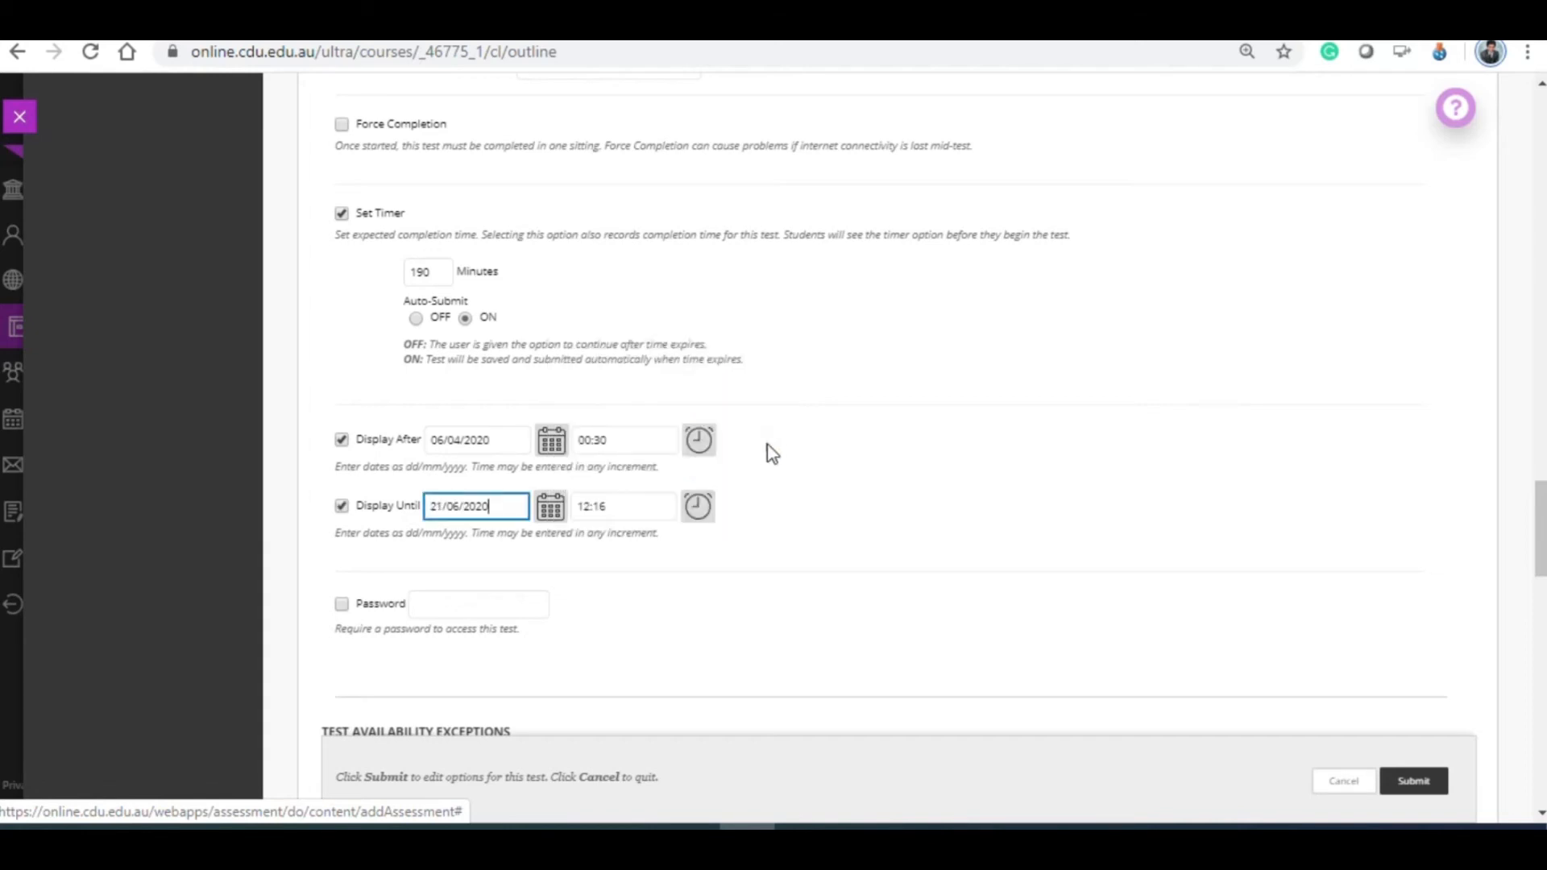
click(699, 509)
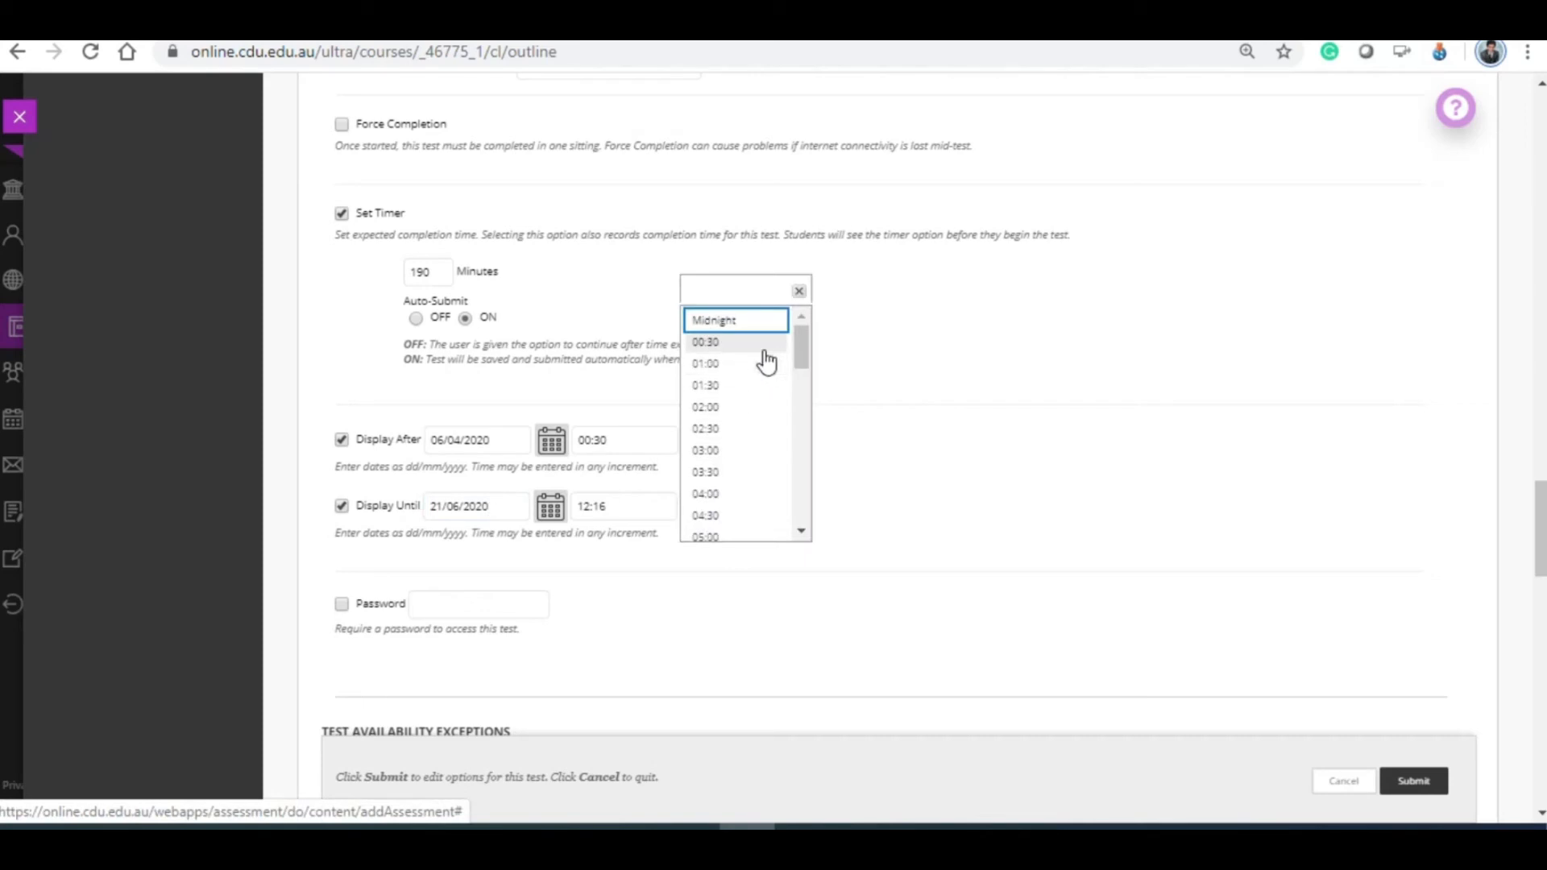
drag(800, 339, 787, 539)
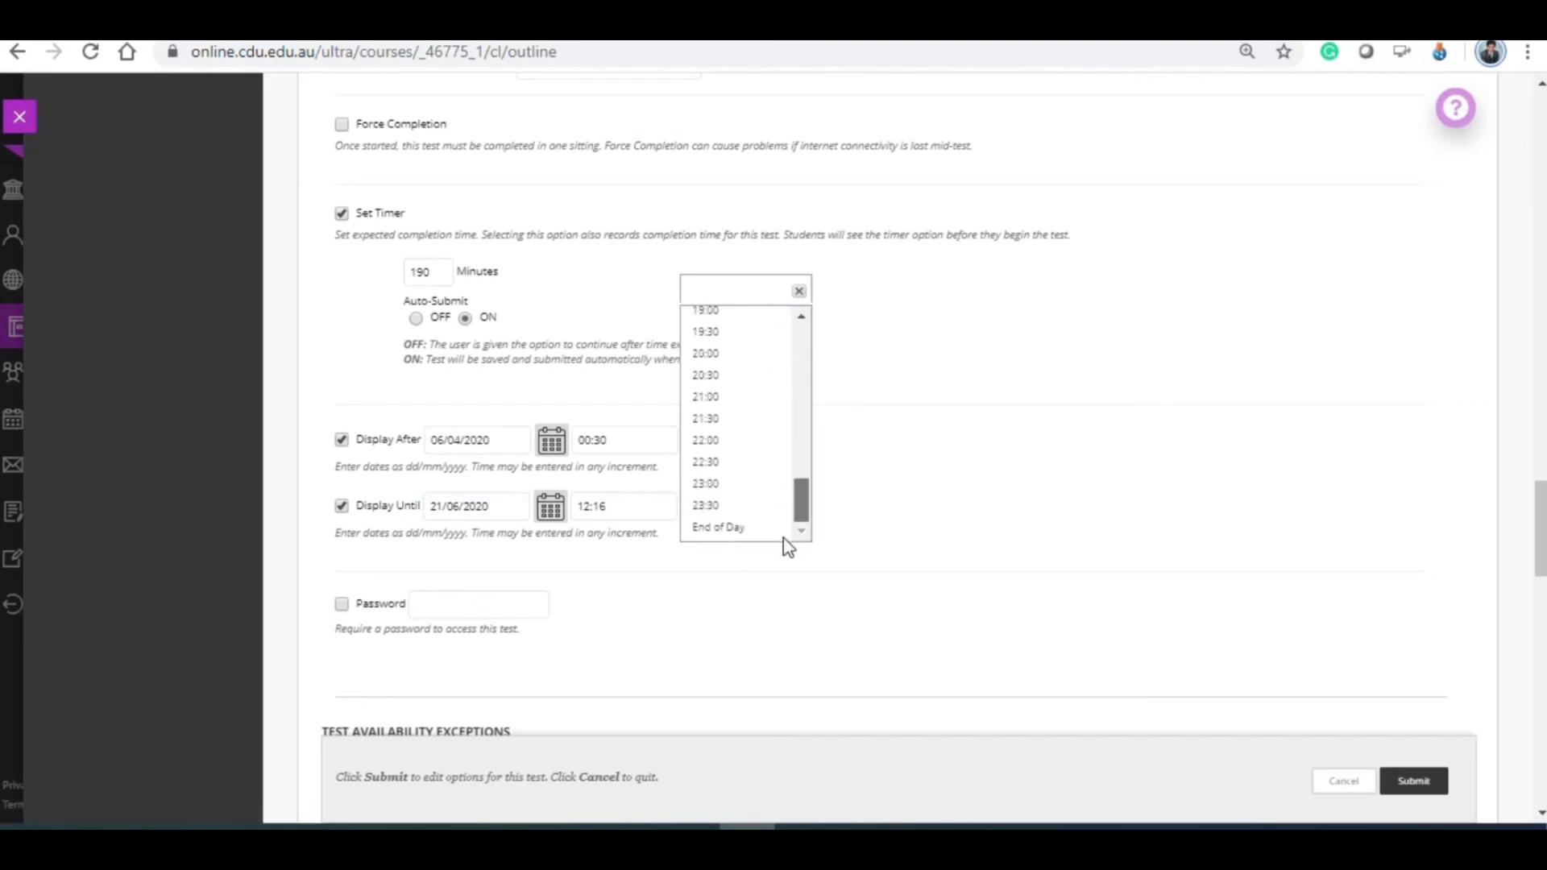
click(725, 506)
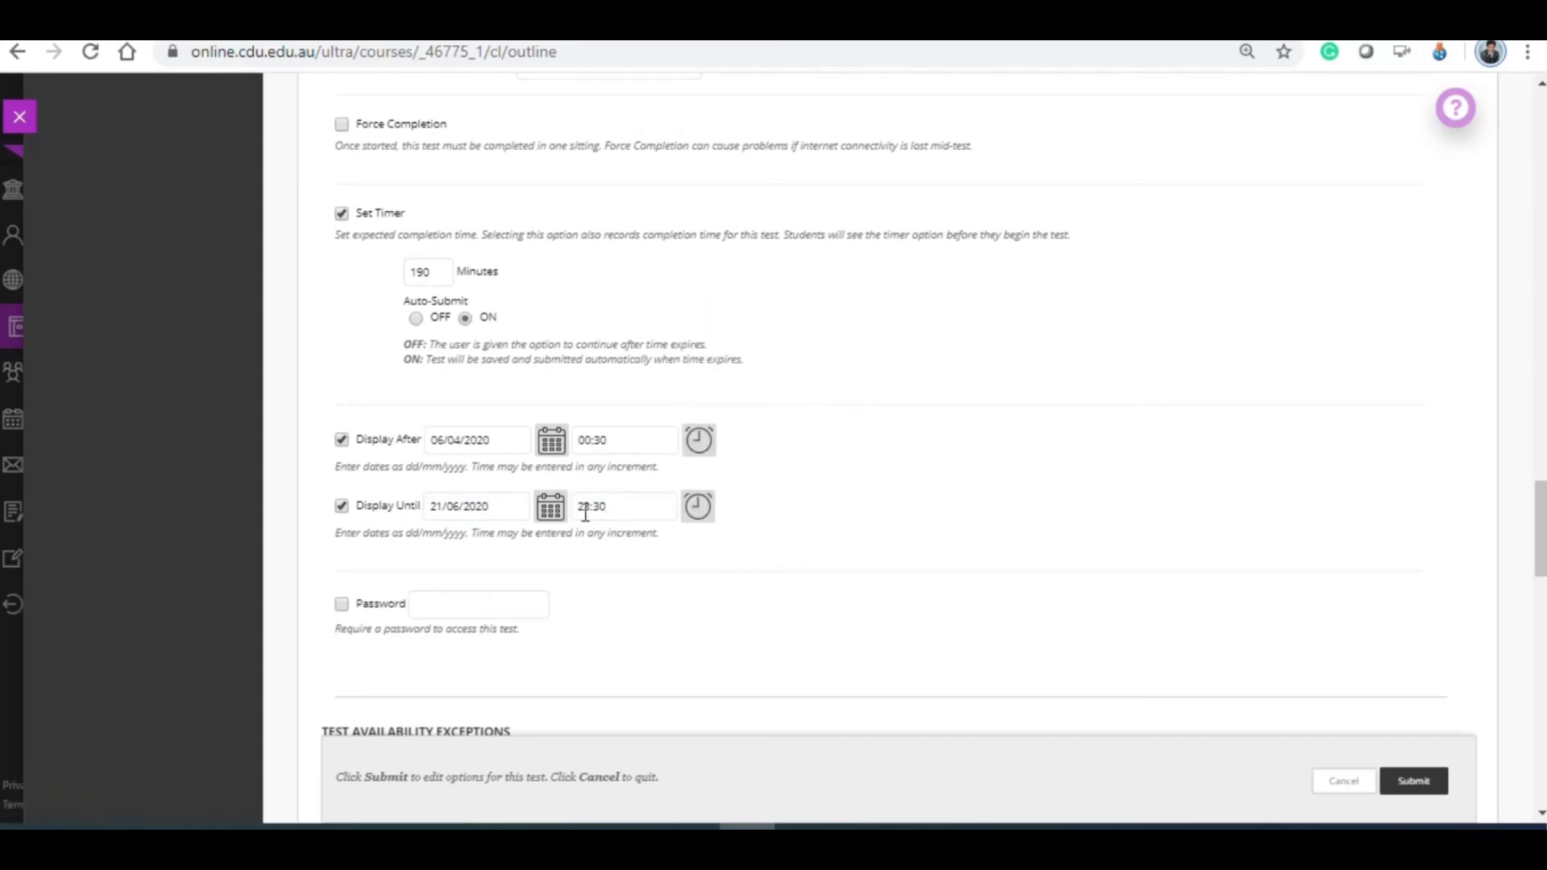
click(549, 513)
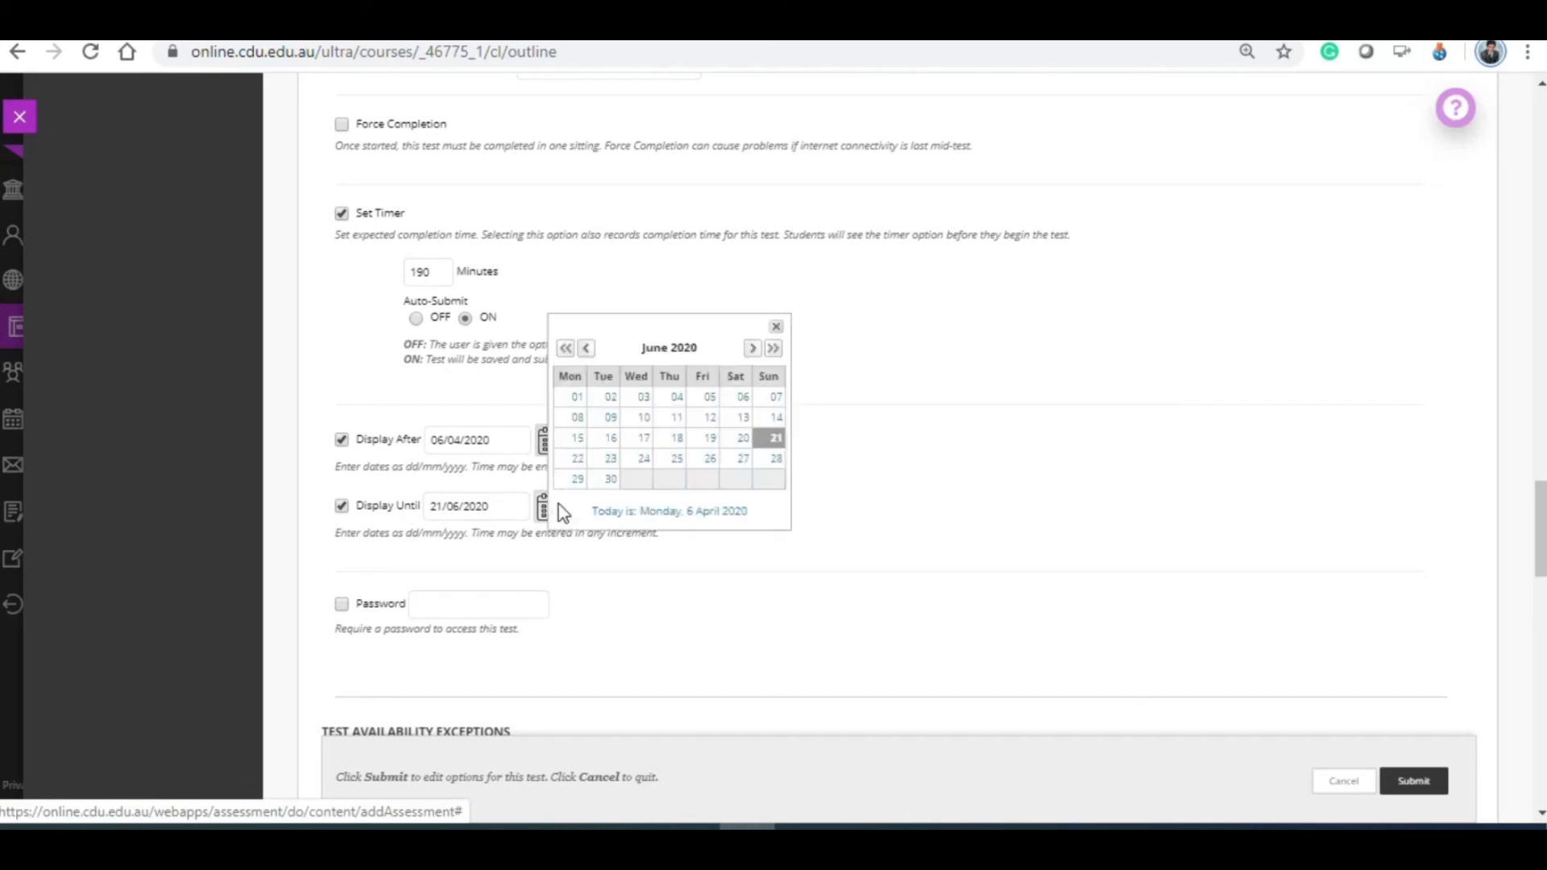
click(871, 500)
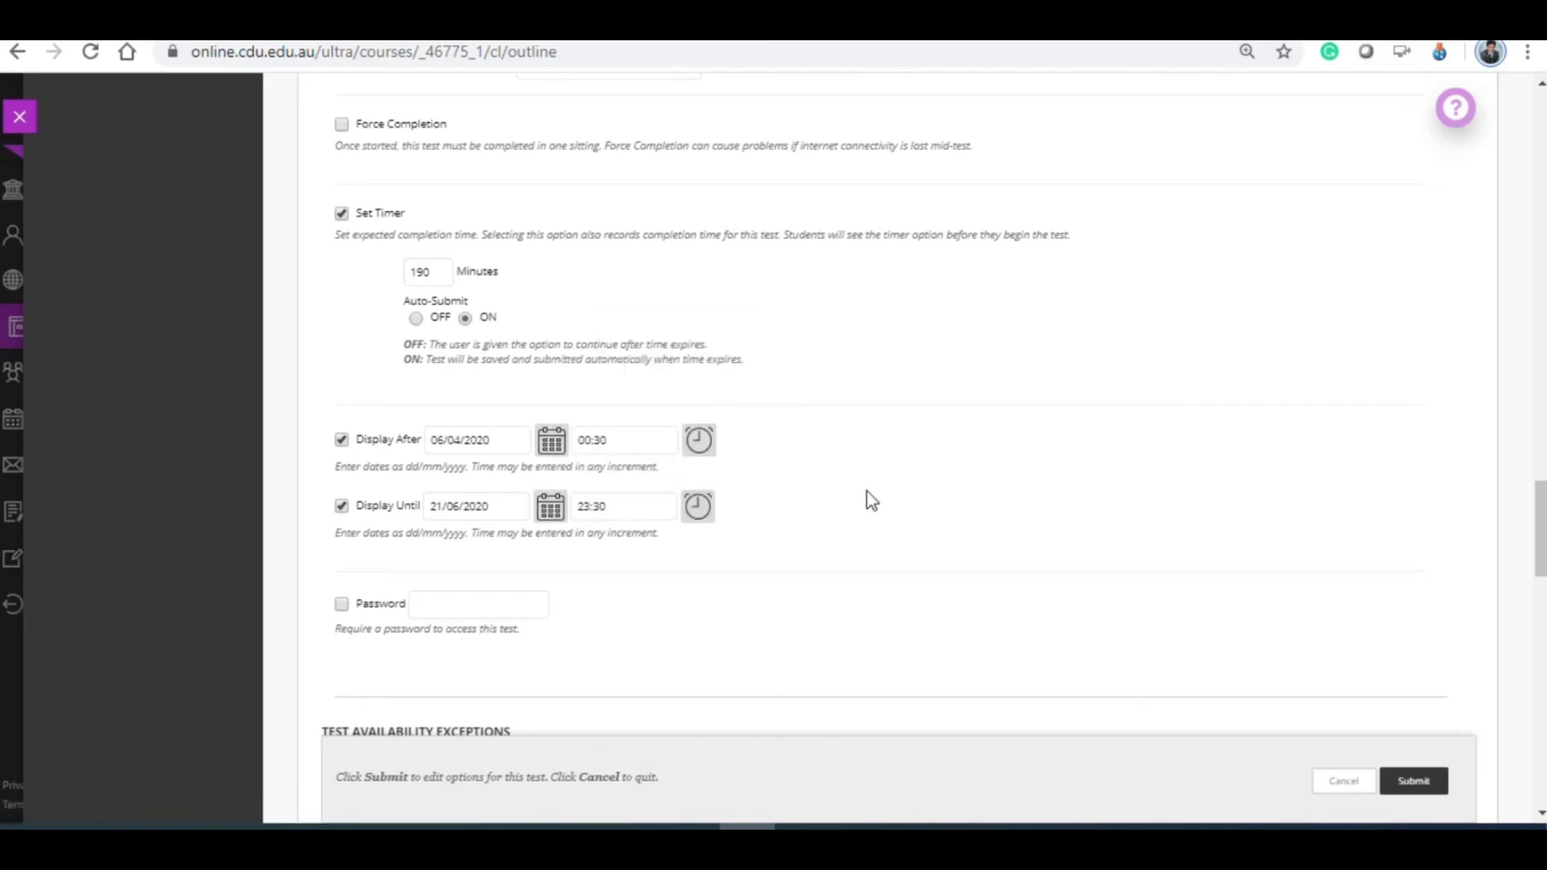
Present the test one question at a time with backtracking prohibited and questions randomised, and submit the test options
scroll(871, 498, down, 3)
scroll(867, 490, down, 2)
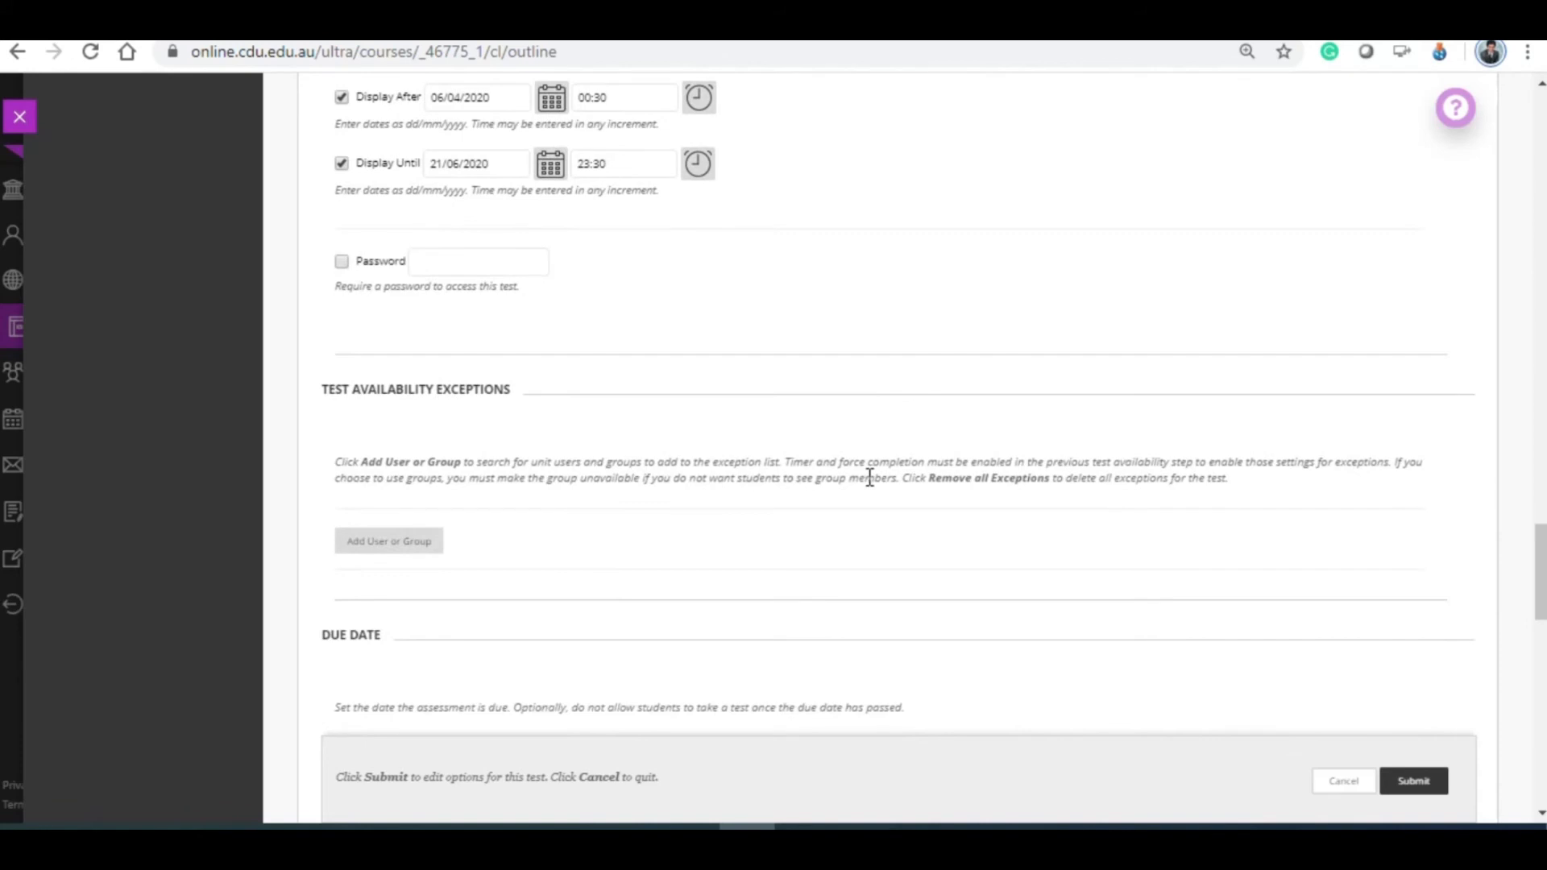
scroll(867, 470, down, 3)
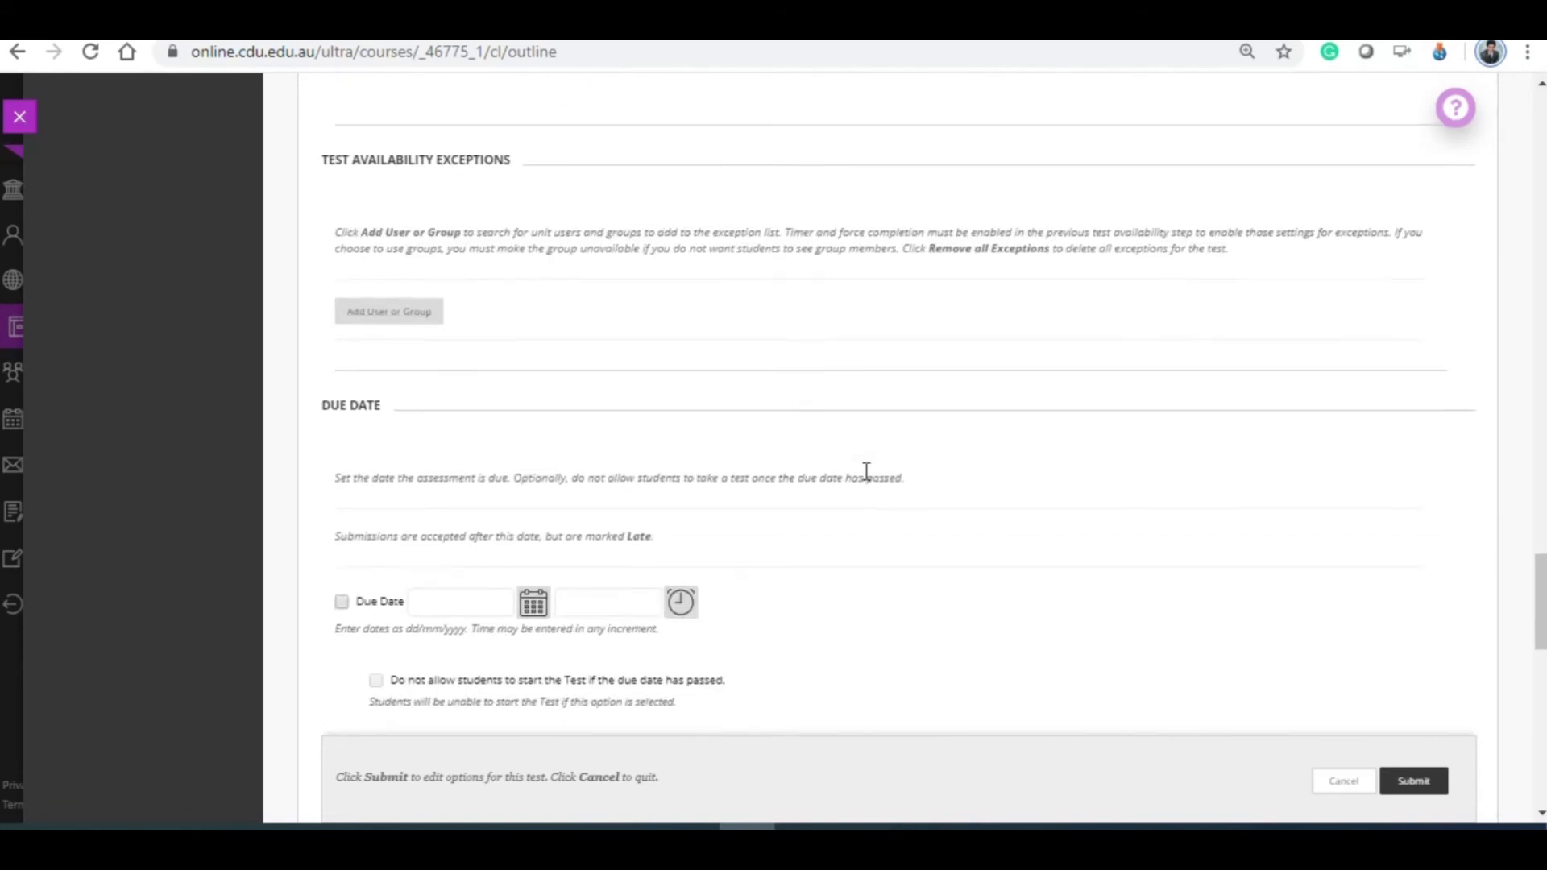
scroll(870, 481, down, 3)
scroll(869, 481, down, 2)
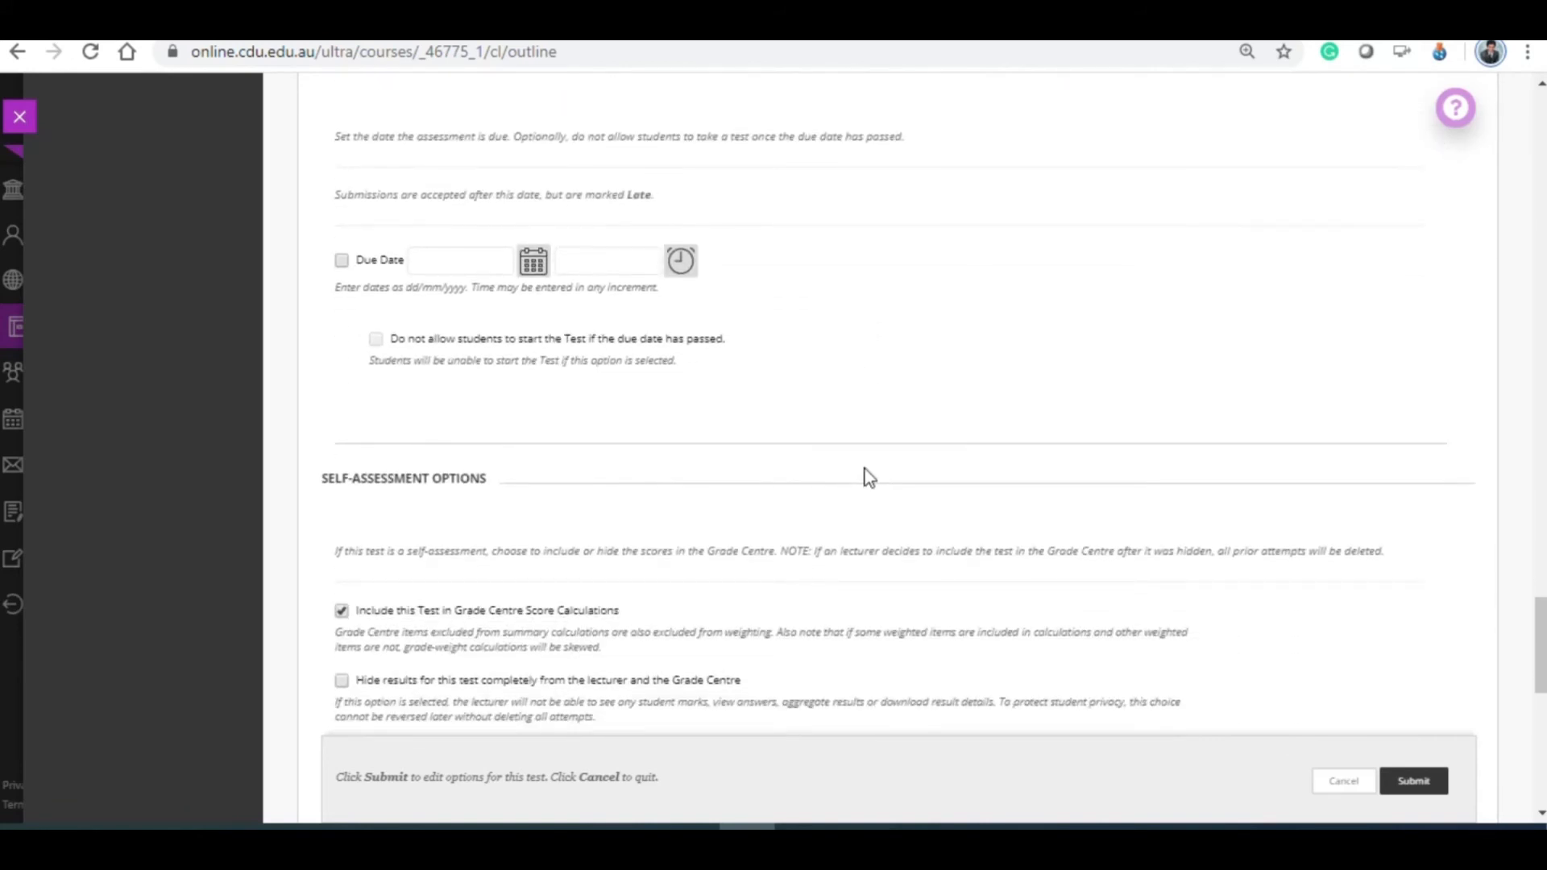
scroll(868, 473, down, 10)
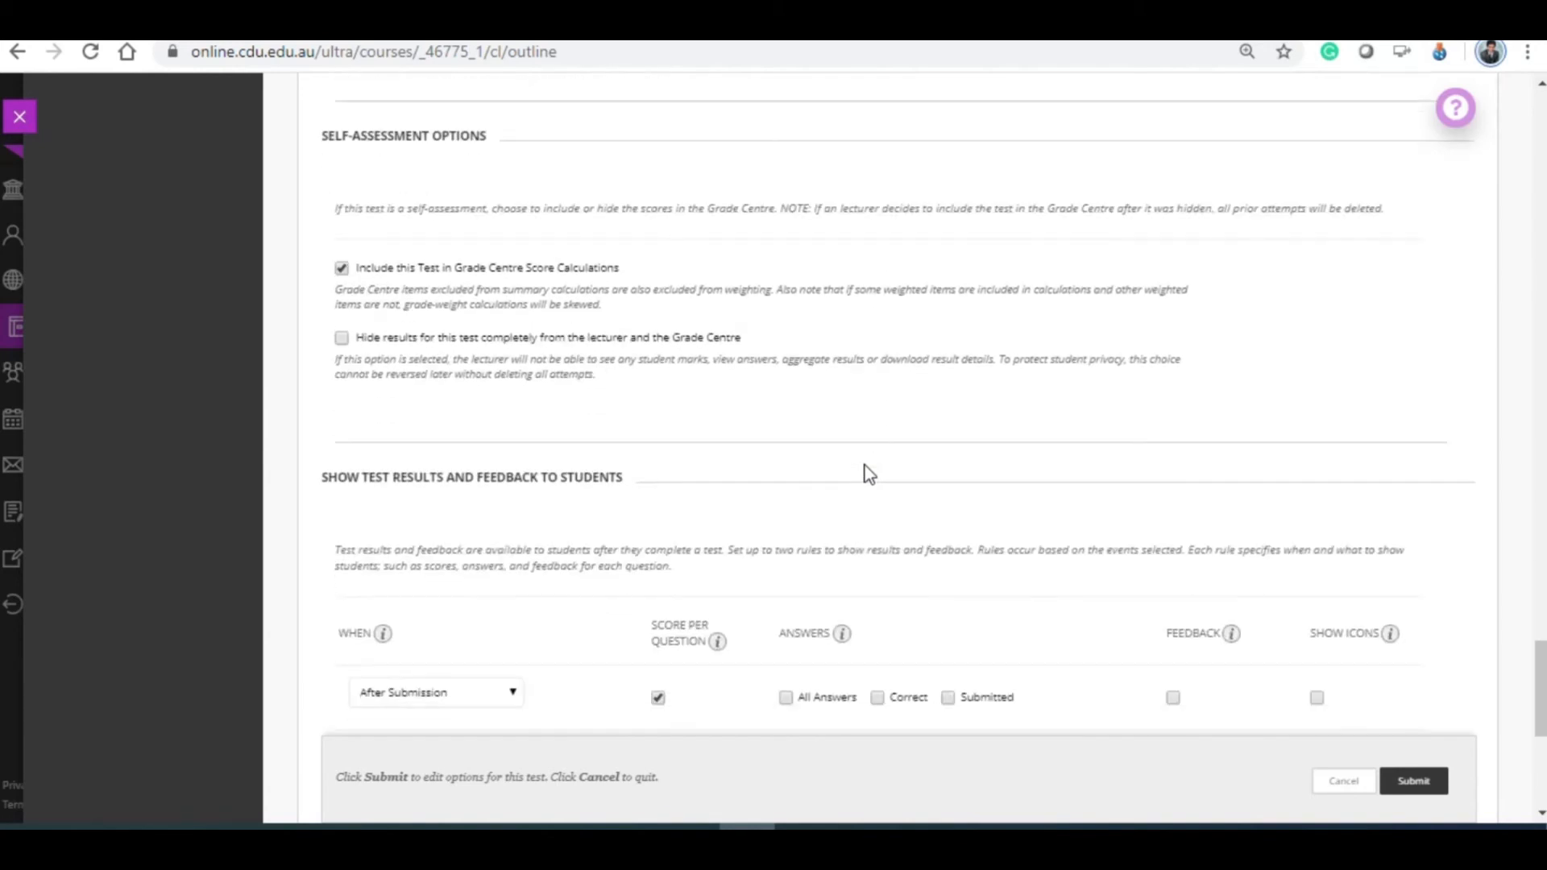
scroll(869, 471, down, 3)
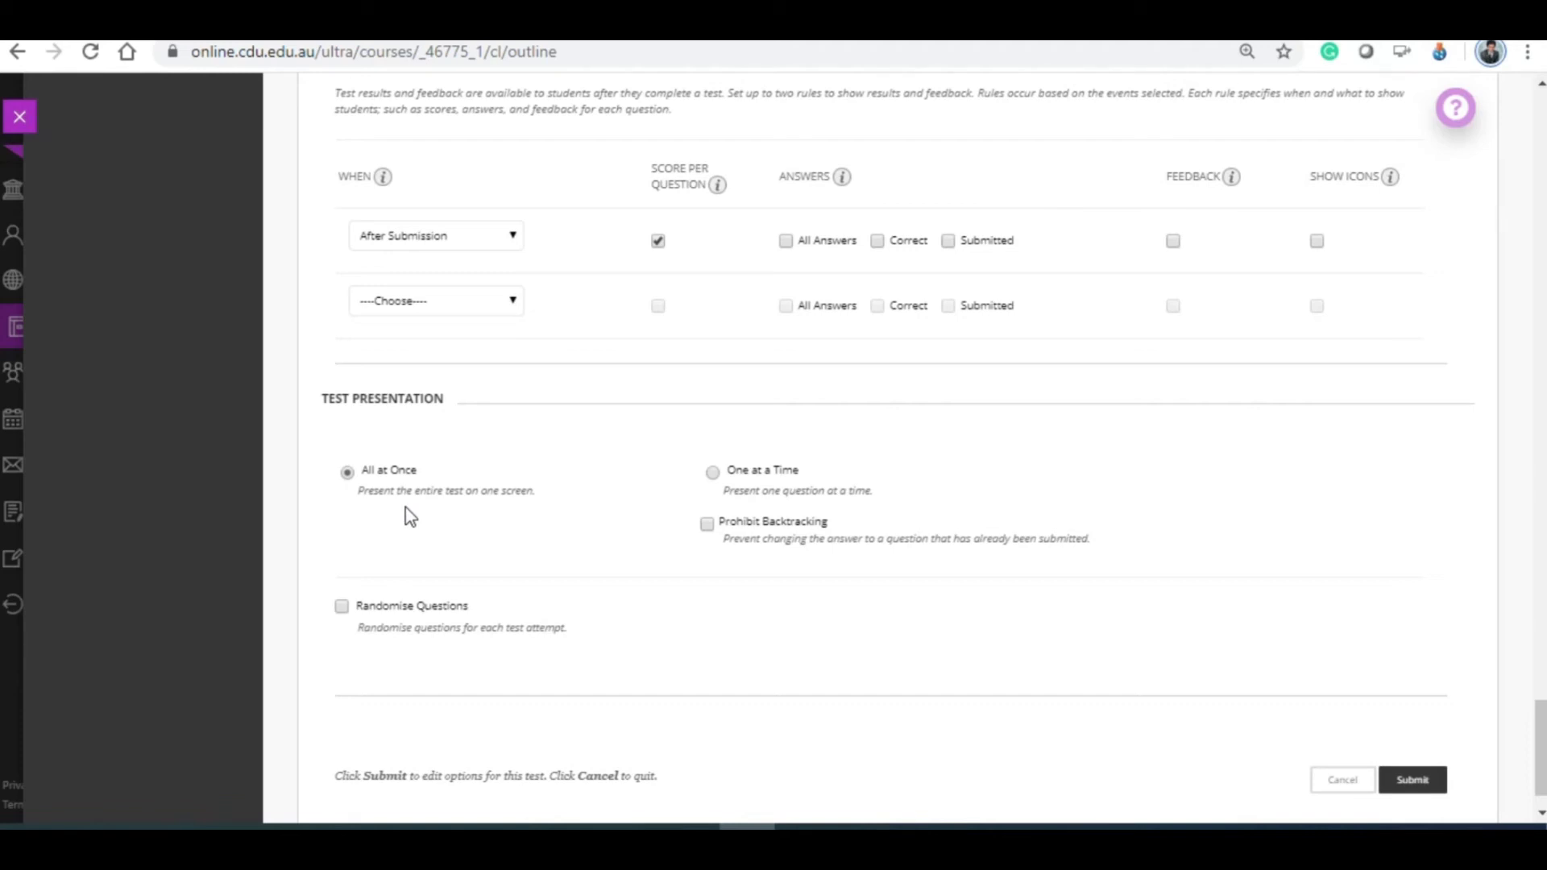
click(707, 525)
click(343, 617)
click(342, 607)
scroll(530, 549, down, 1)
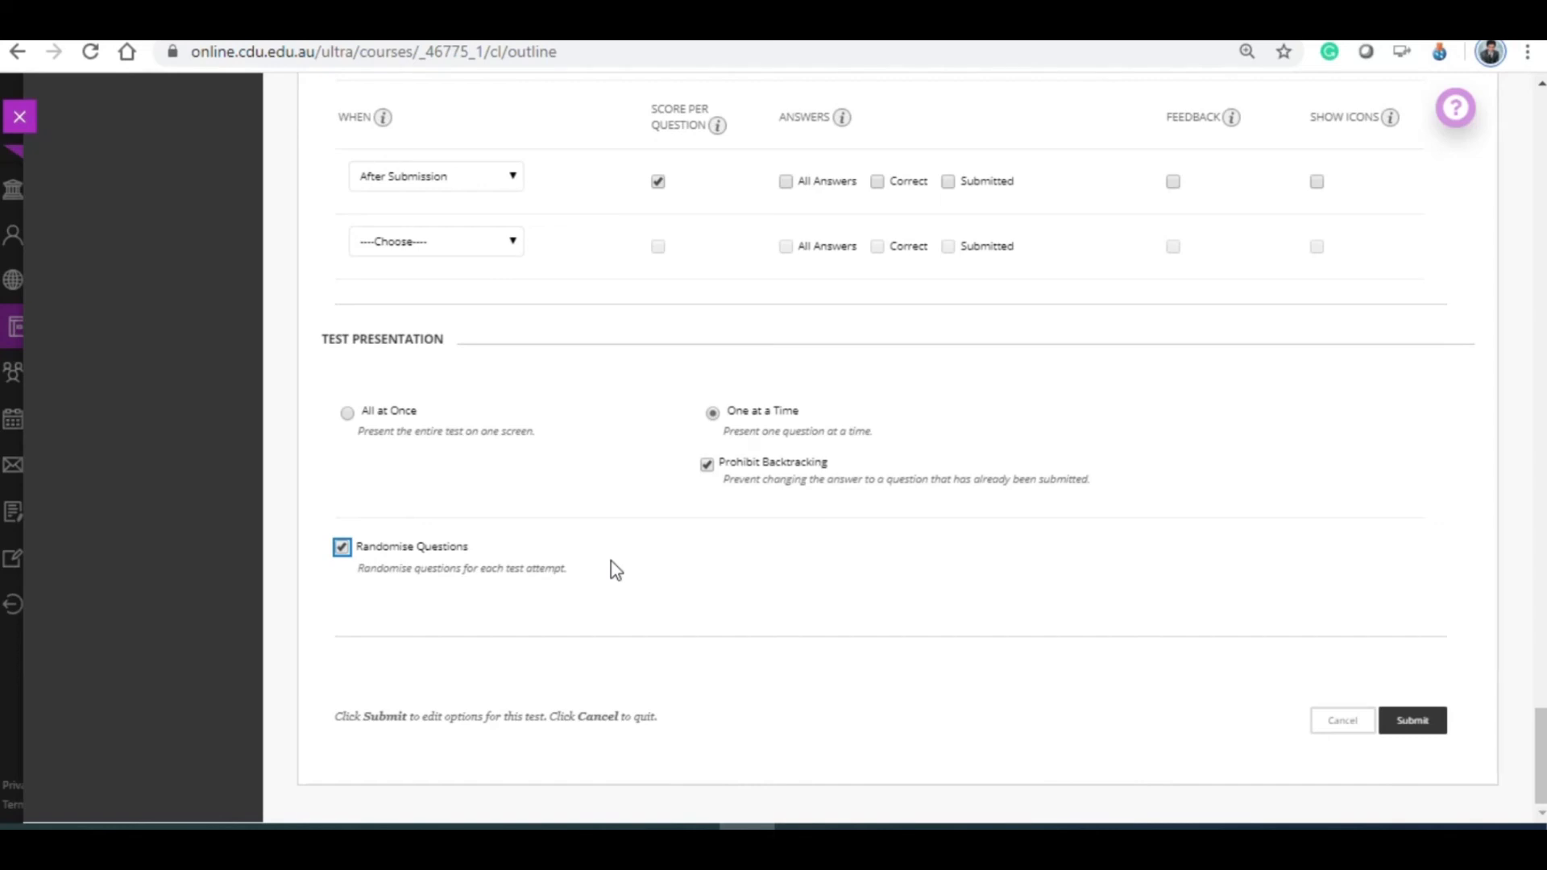
click(1412, 735)
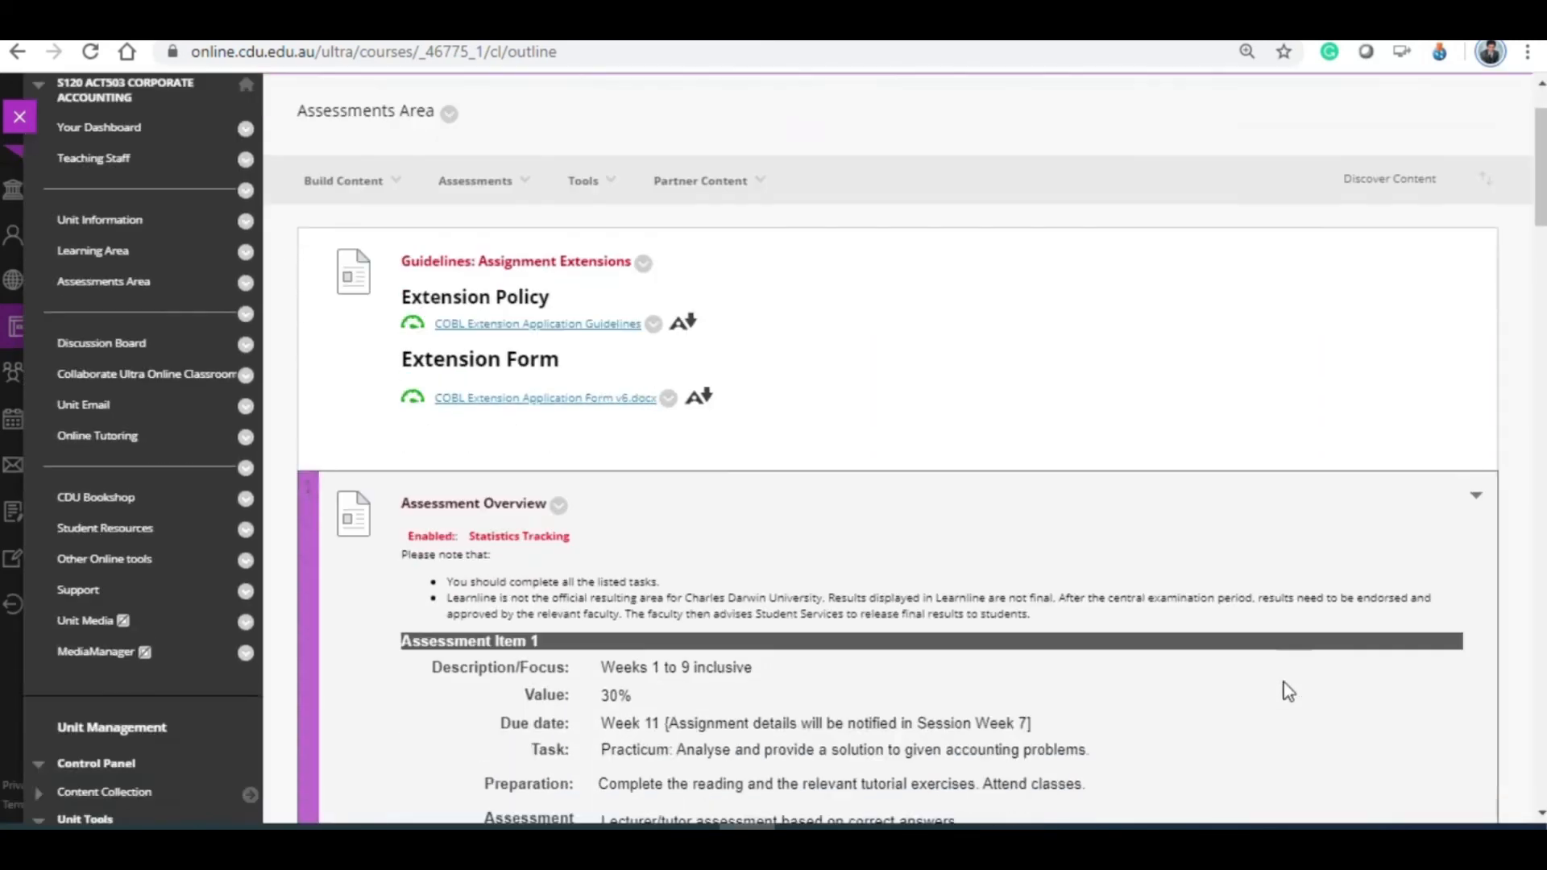
Open the ACT503 Semester 1 2020 PRACTICE TEST from the Assessments Area, try to begin its preview, and return to its instructions
scroll(1286, 692, down, 5)
scroll(1285, 691, down, 20)
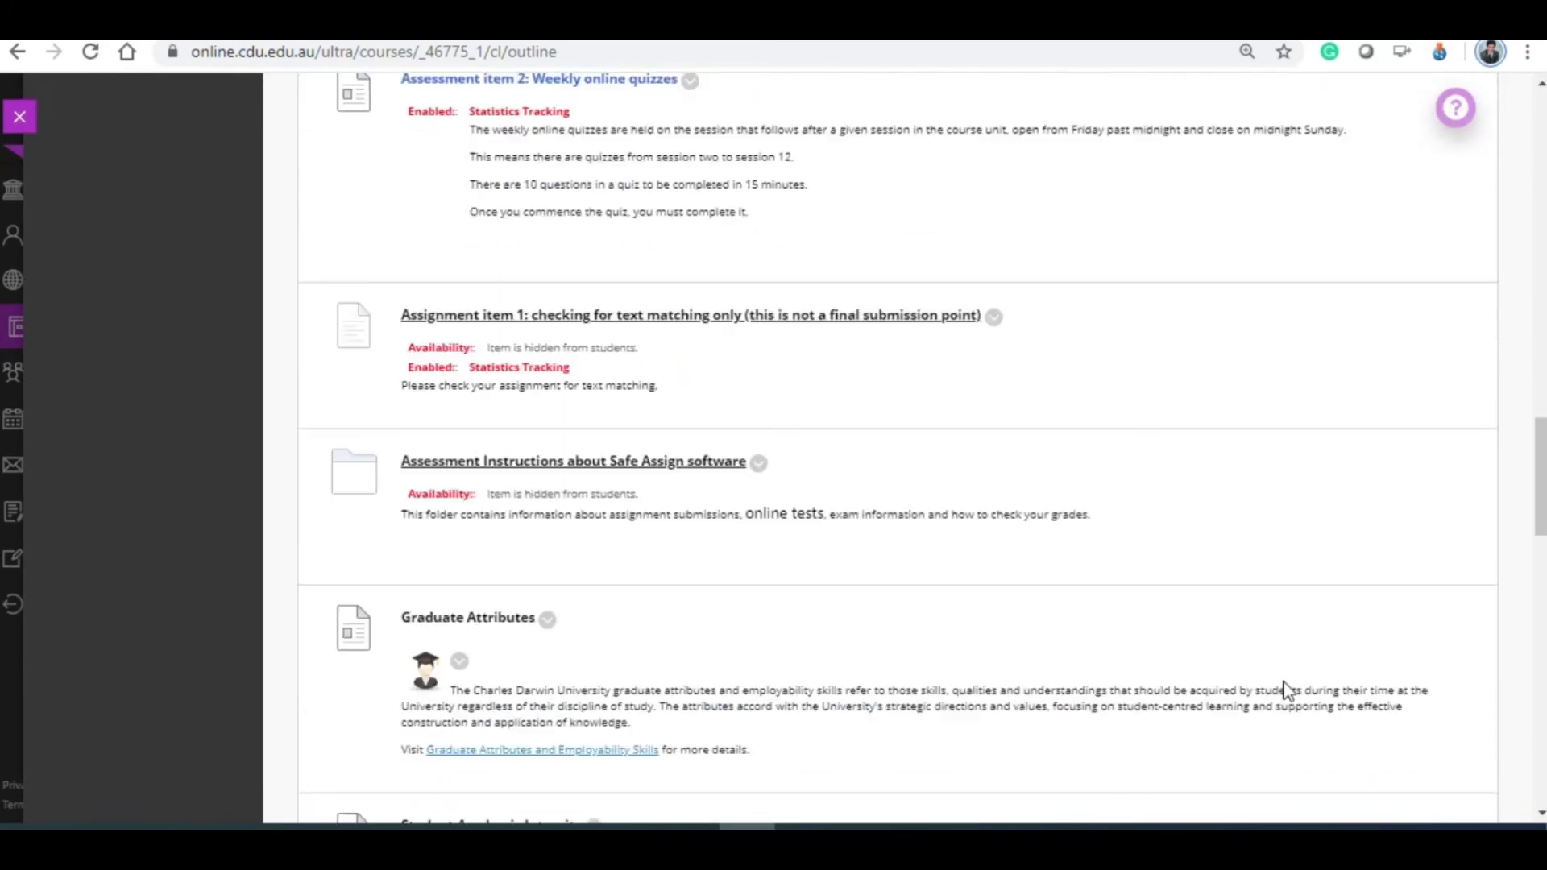
scroll(1286, 691, down, 10)
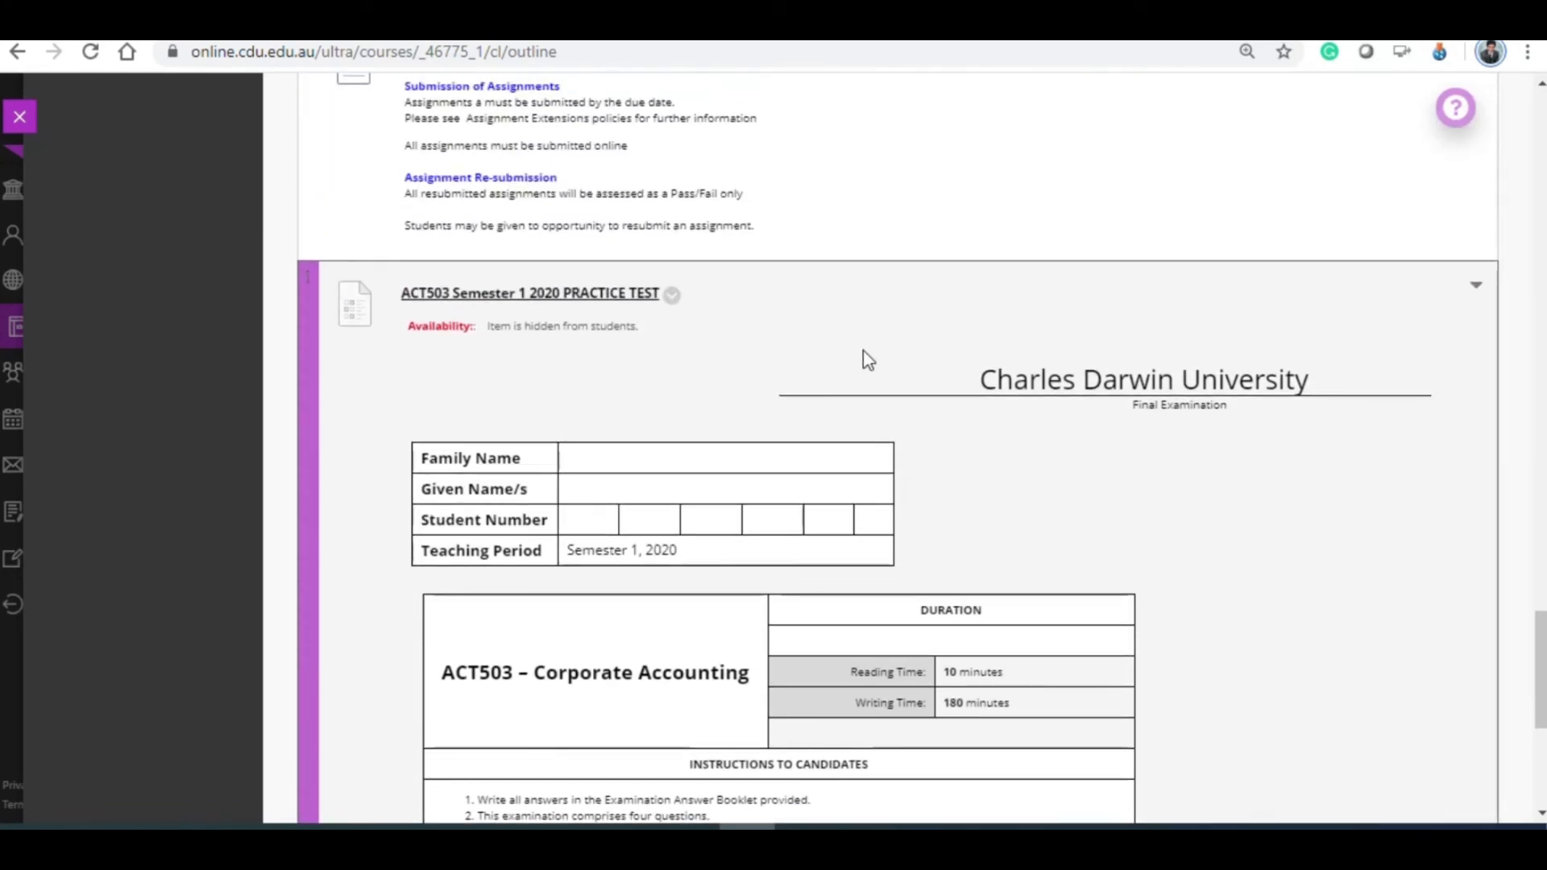
scroll(723, 353, down, 6)
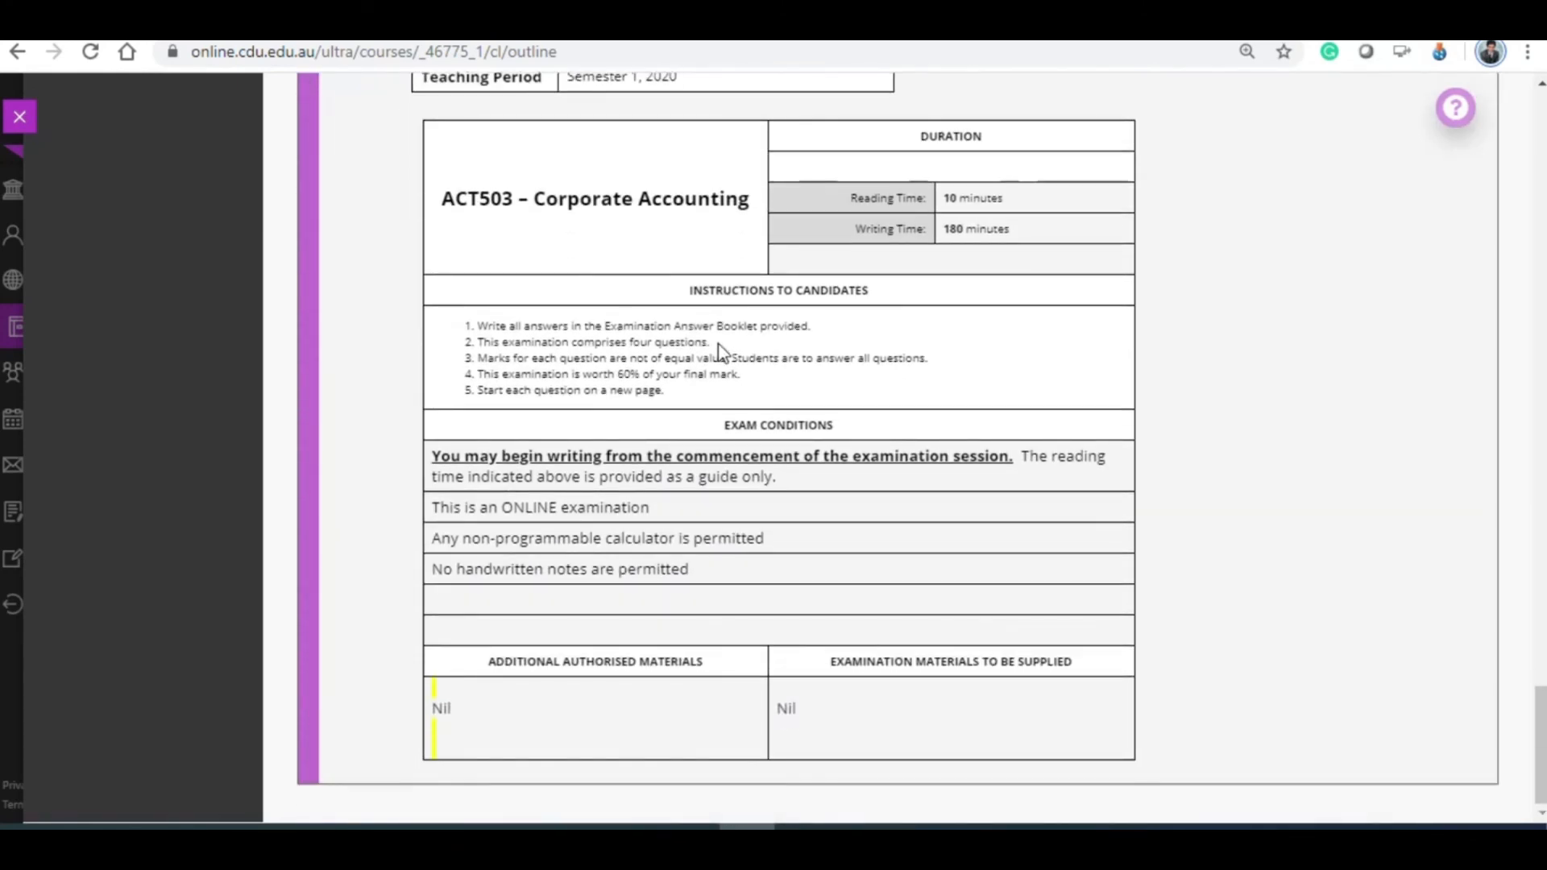
scroll(720, 350, up, 7)
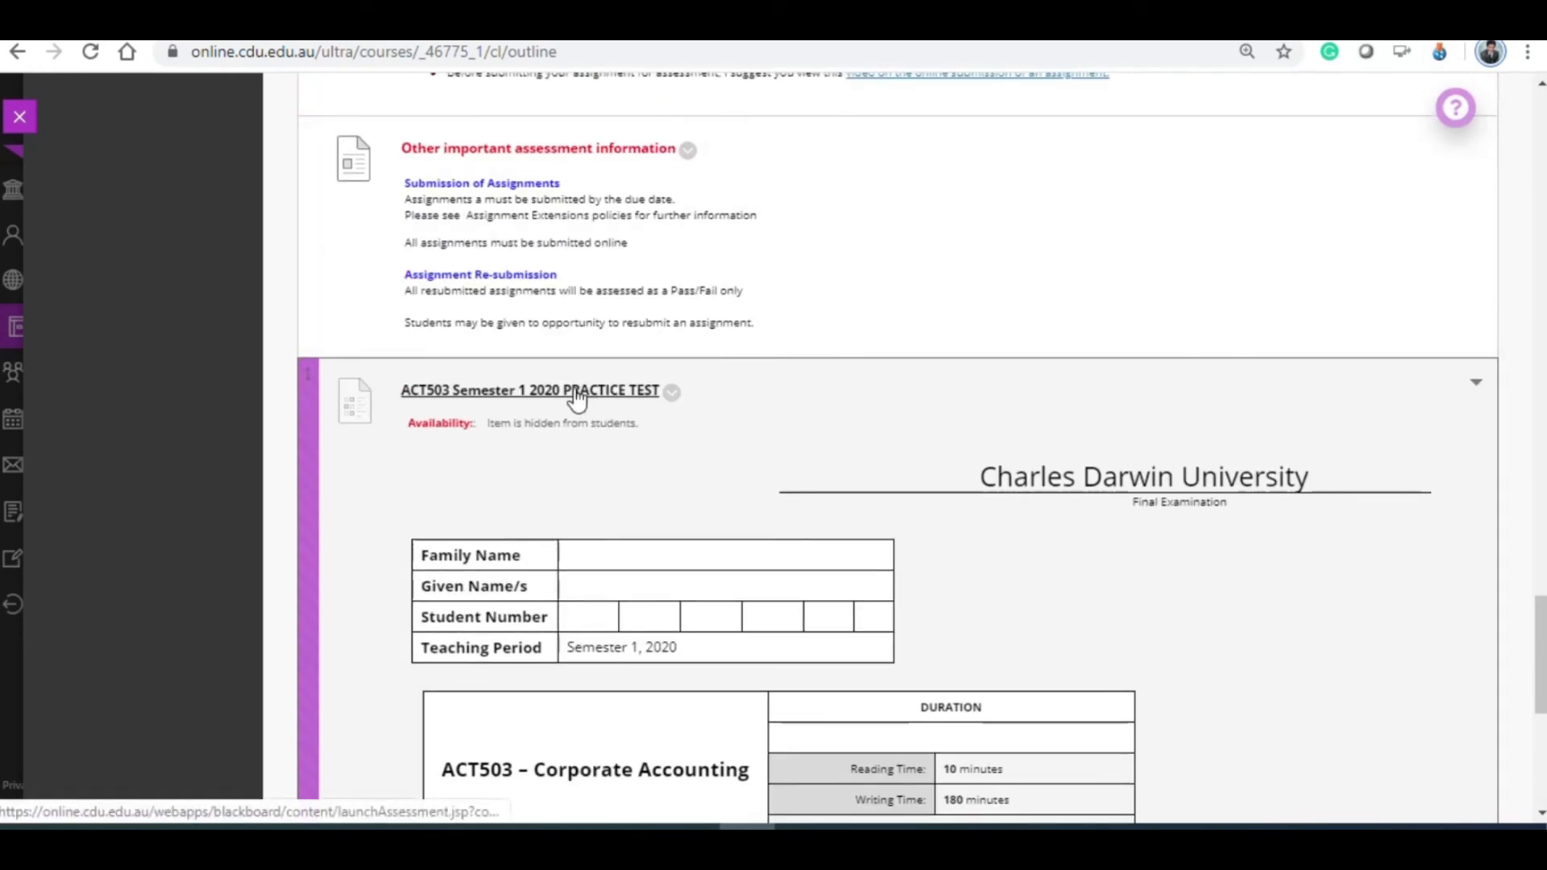
click(577, 394)
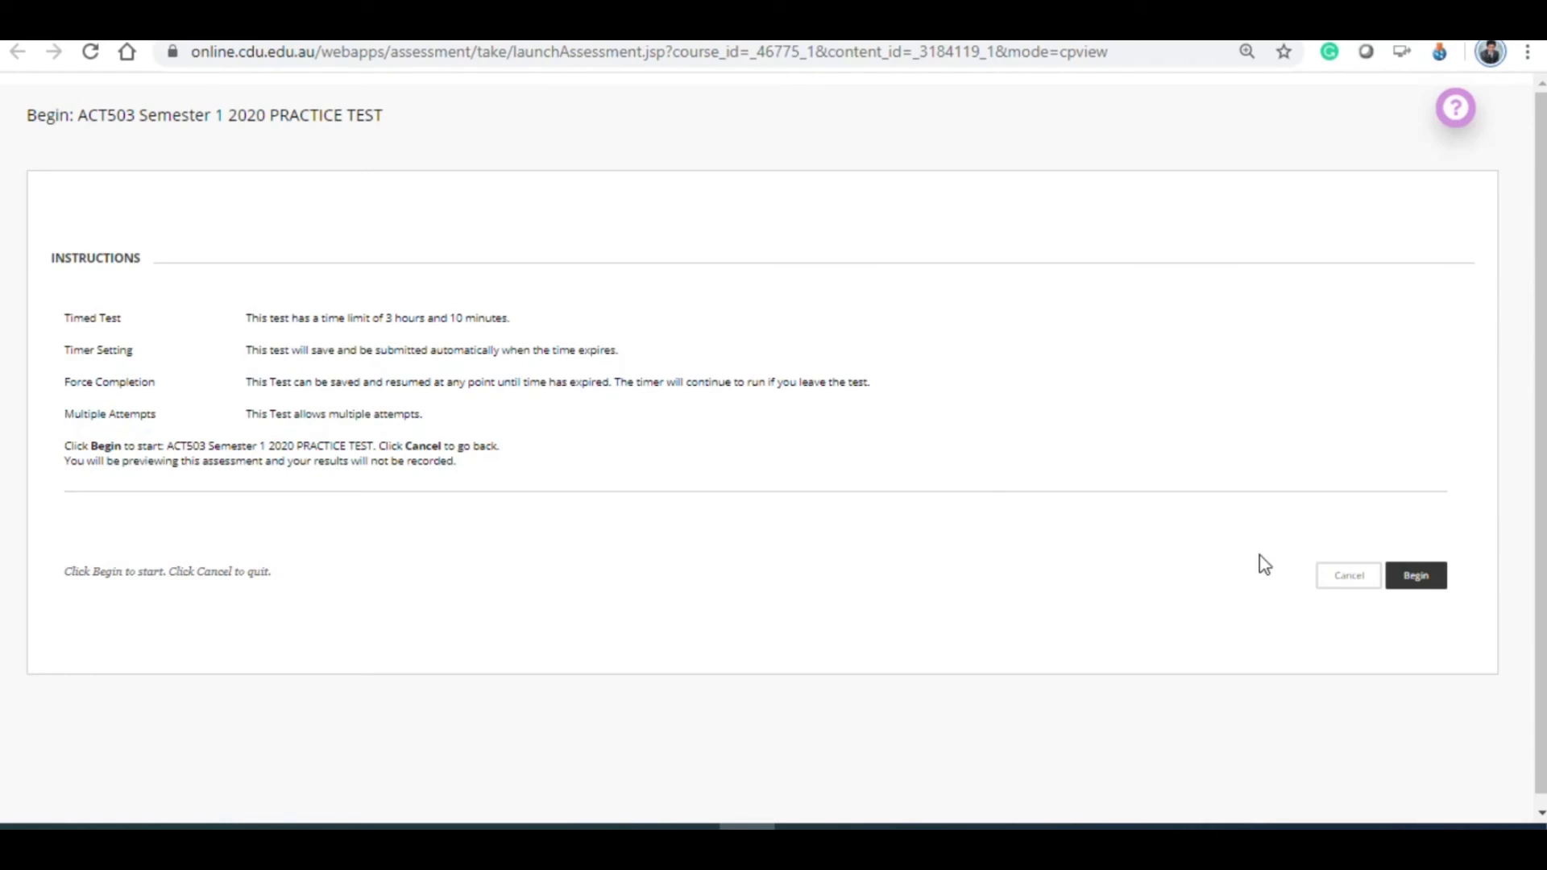
click(1432, 592)
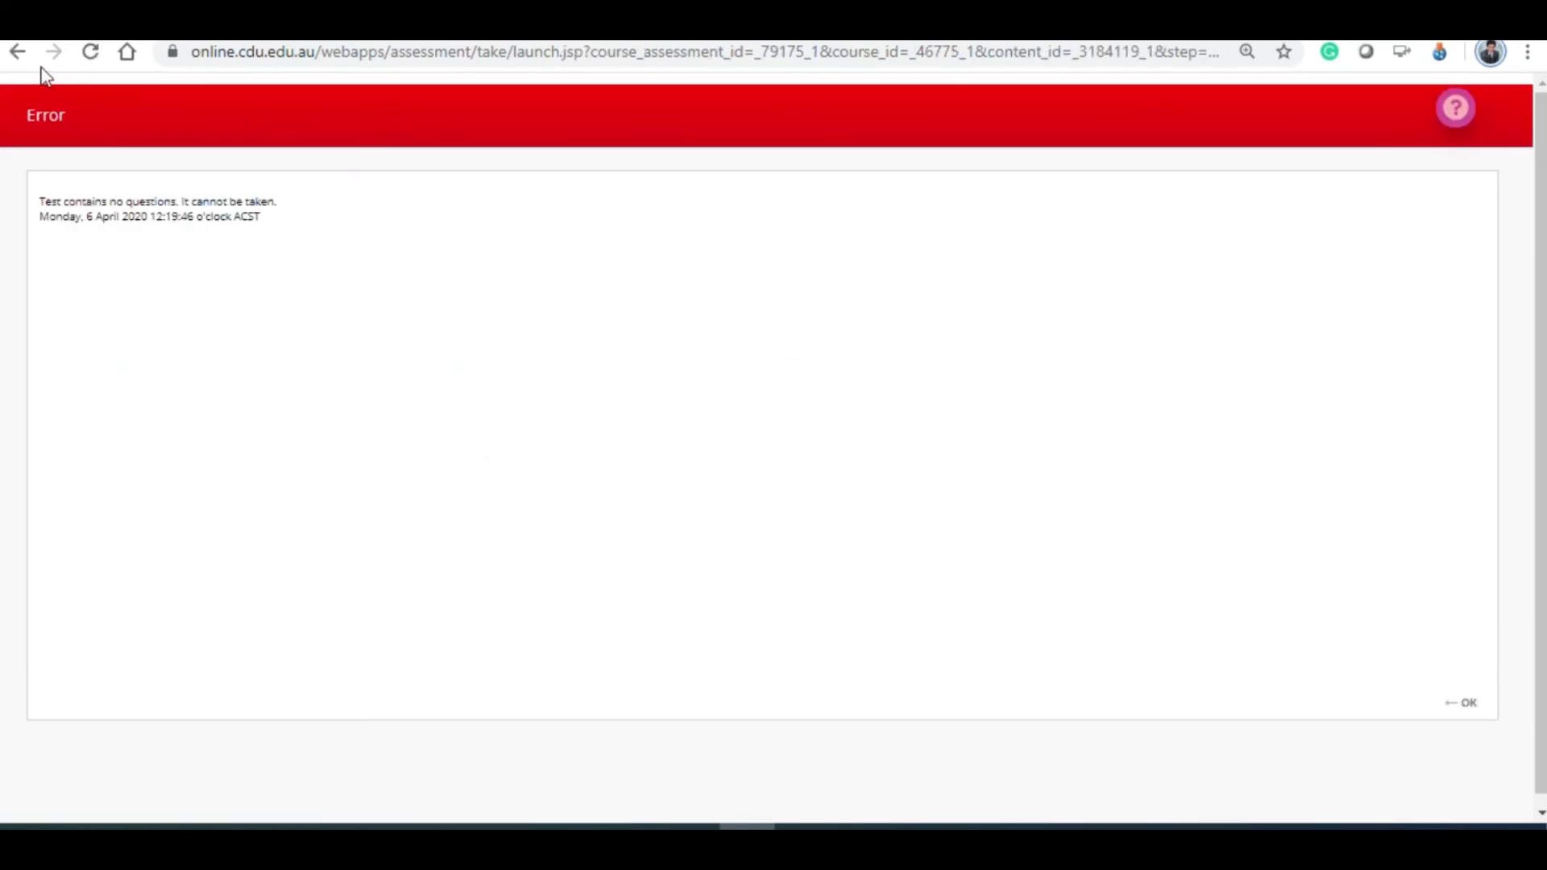
click(17, 53)
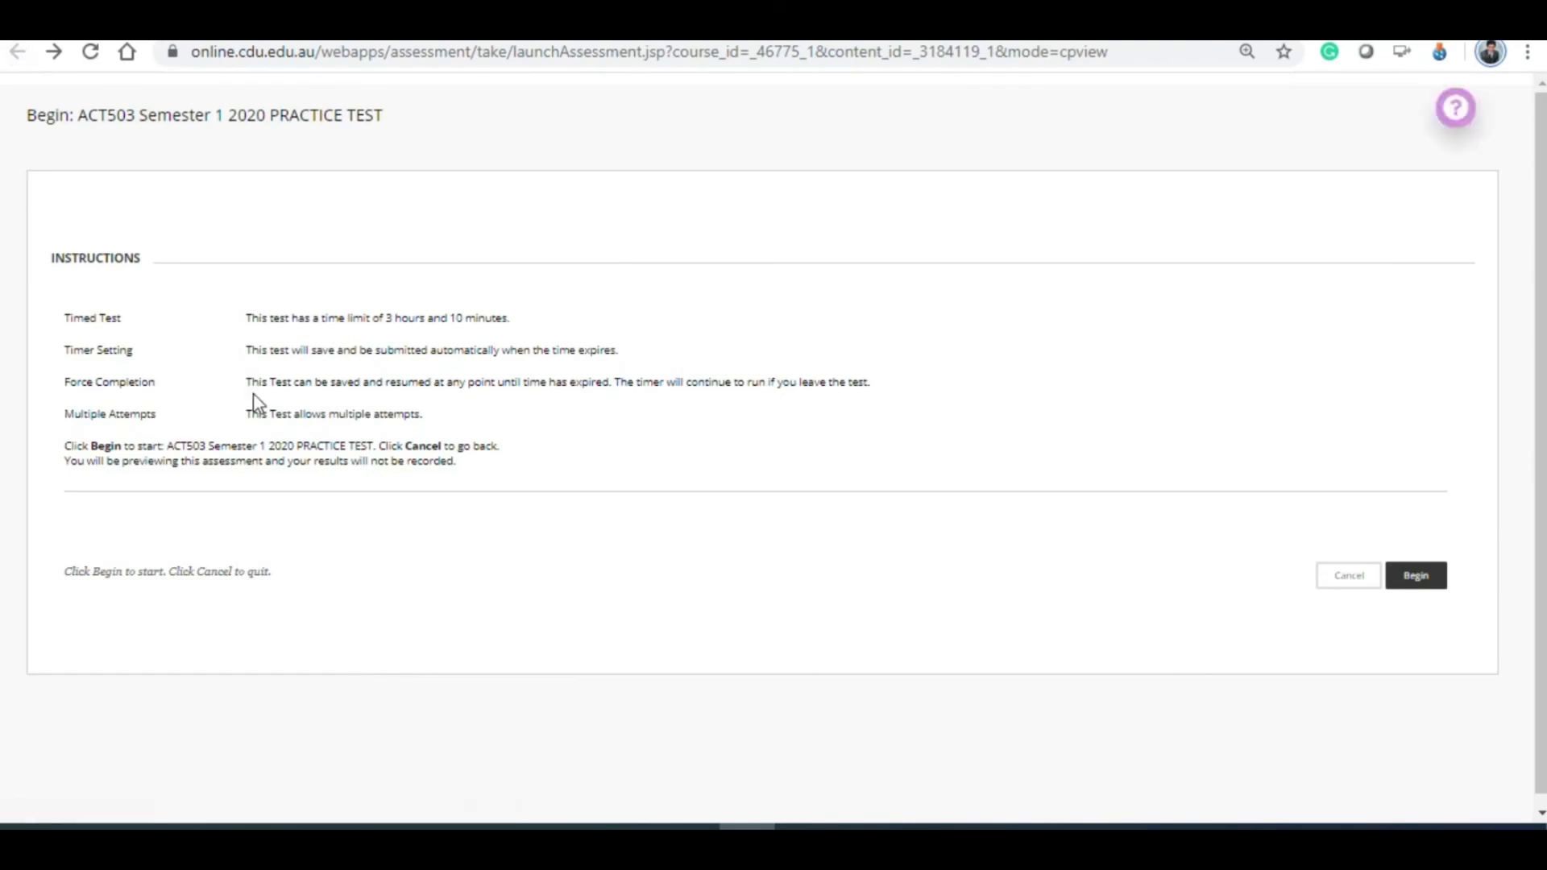